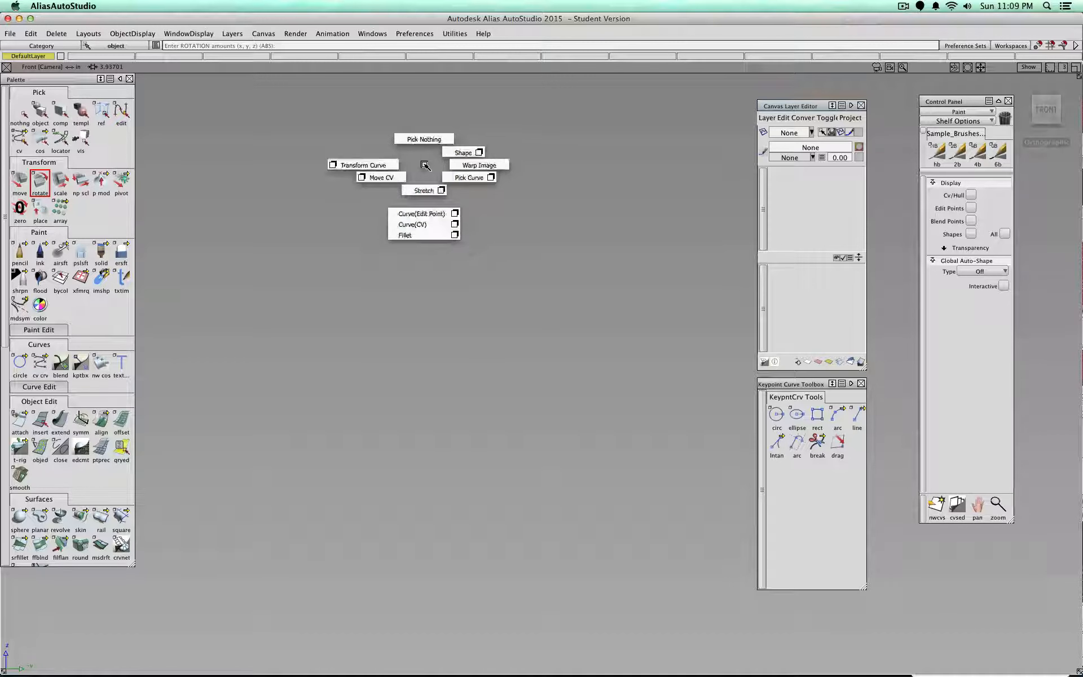
# Close the Canvas Layer Editor and switch the workflow to Modeling.
pyautogui.keyDown('ctrl'); pyautogui.keyDown('shift'); pyautogui.click(424, 165); pyautogui.keyUp('shift'); pyautogui.keyUp('ctrl')
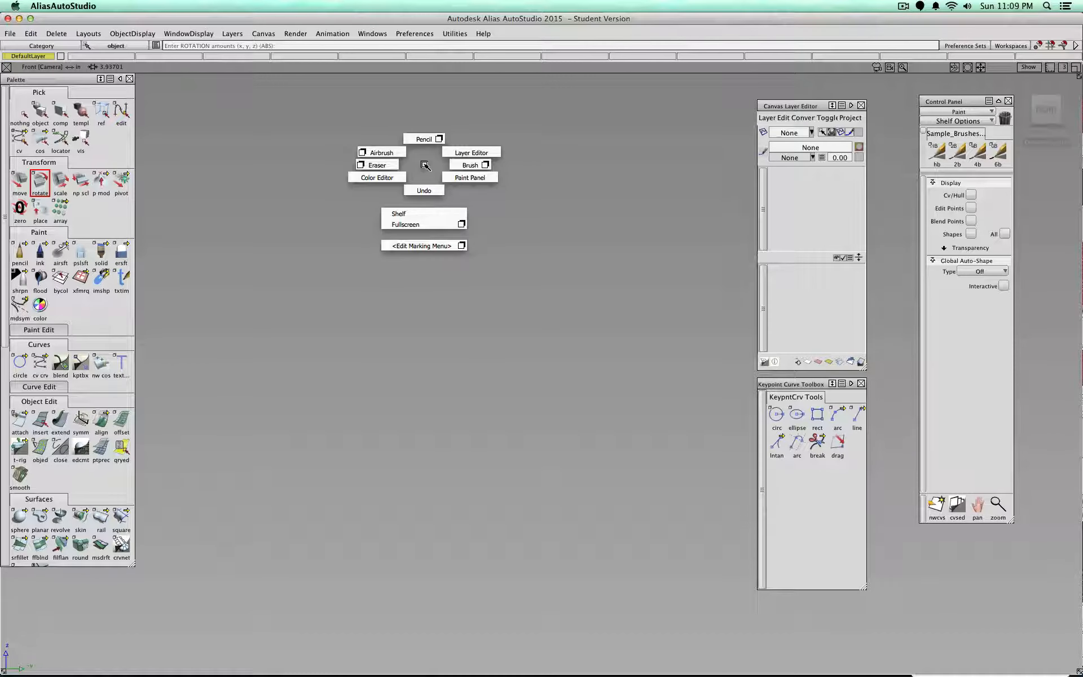
pyautogui.click(861, 105)
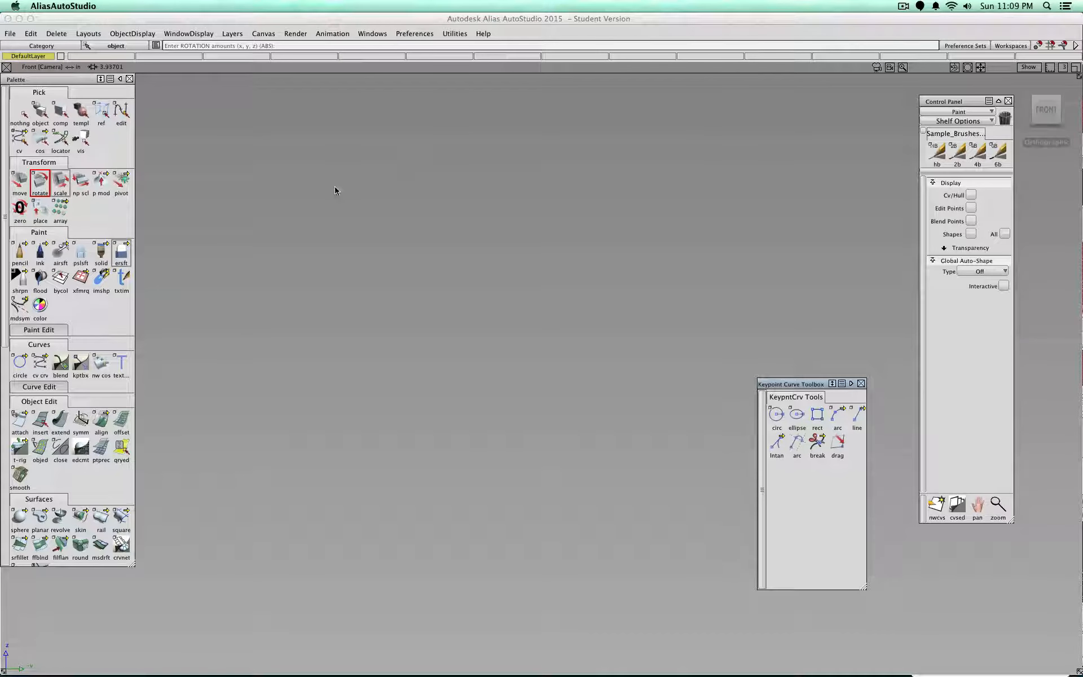
pyautogui.click(372, 33)
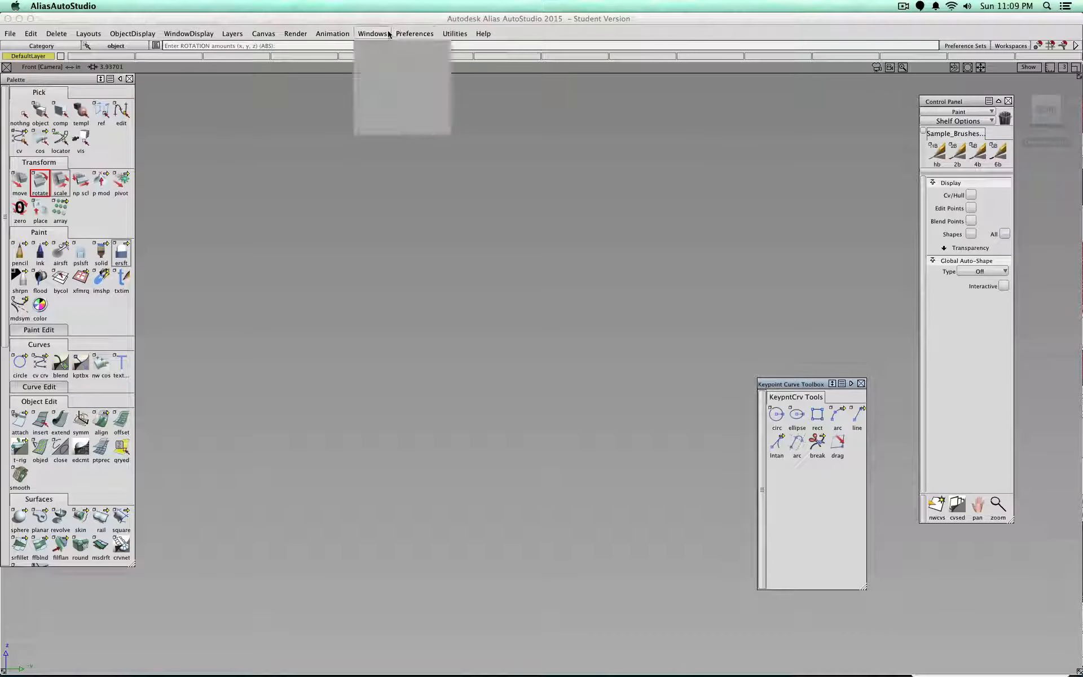
pyautogui.moveTo(415, 33)
pyautogui.moveTo(423, 61)
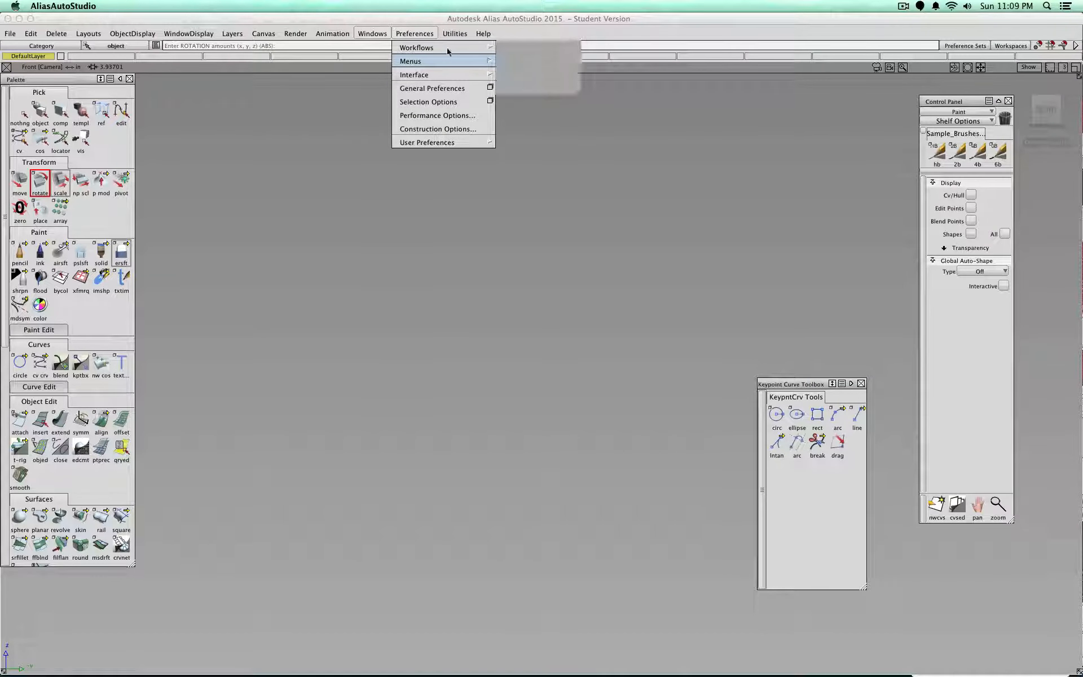
pyautogui.moveTo(451, 47)
pyautogui.click(511, 79)
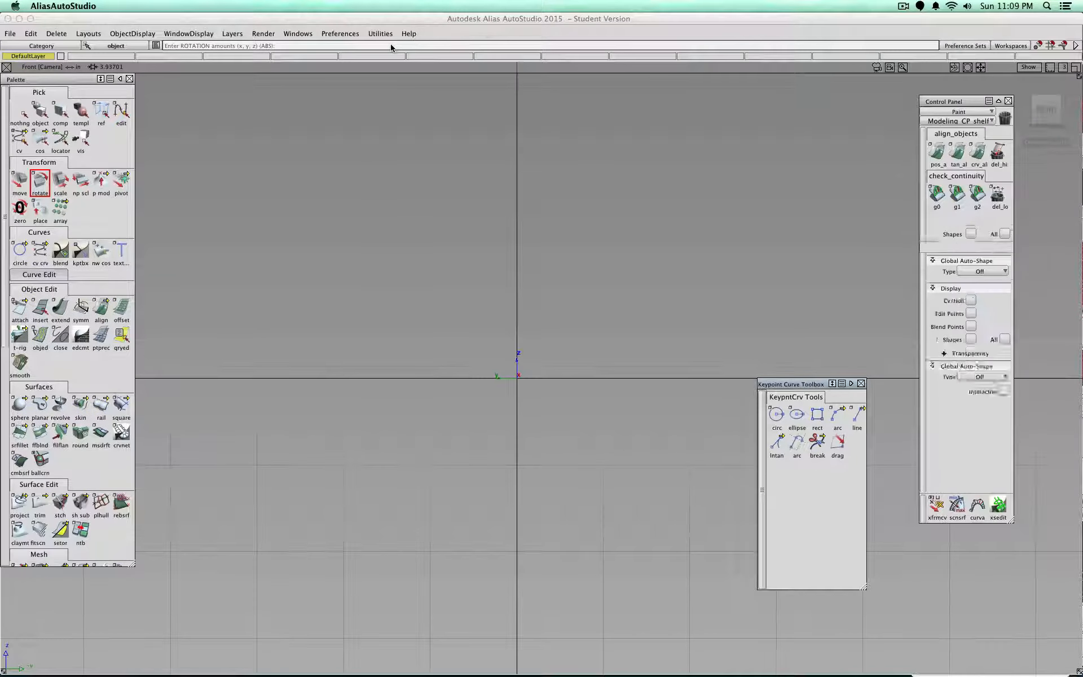
# Turn on long menus in the preferences.
pyautogui.click(355, 34)
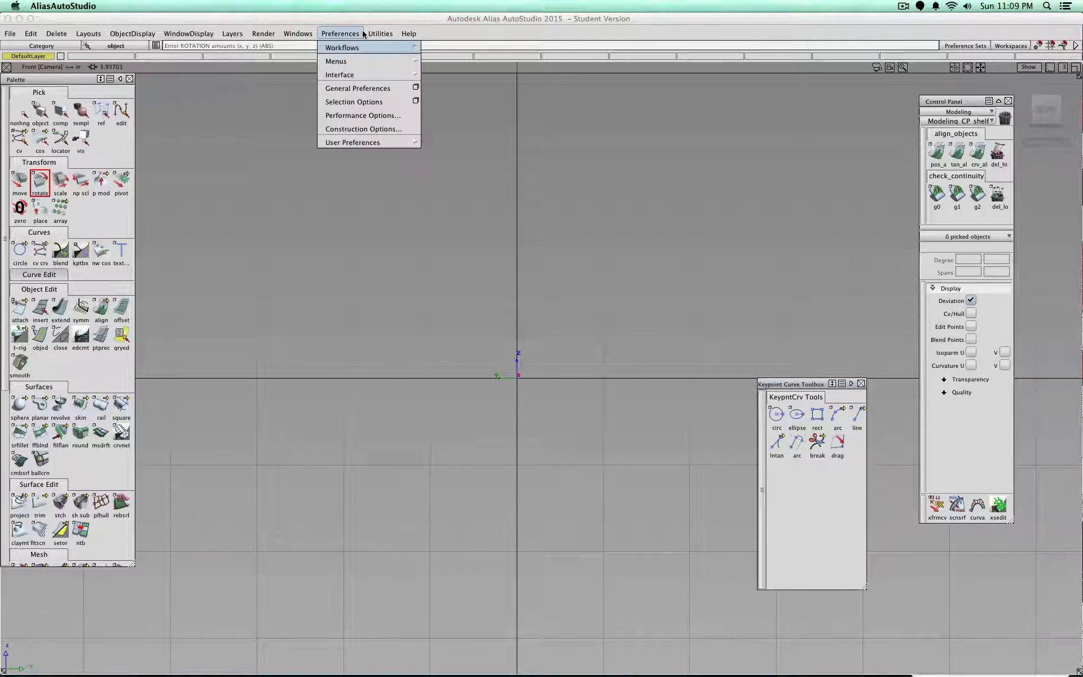
pyautogui.moveTo(361, 61)
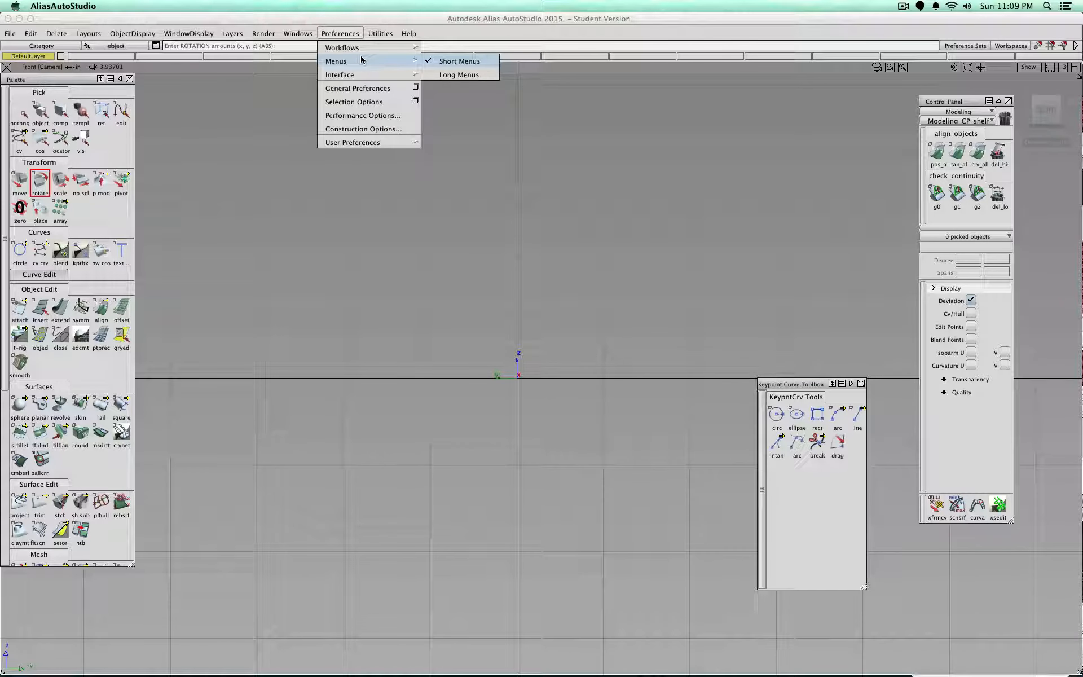
pyautogui.click(464, 77)
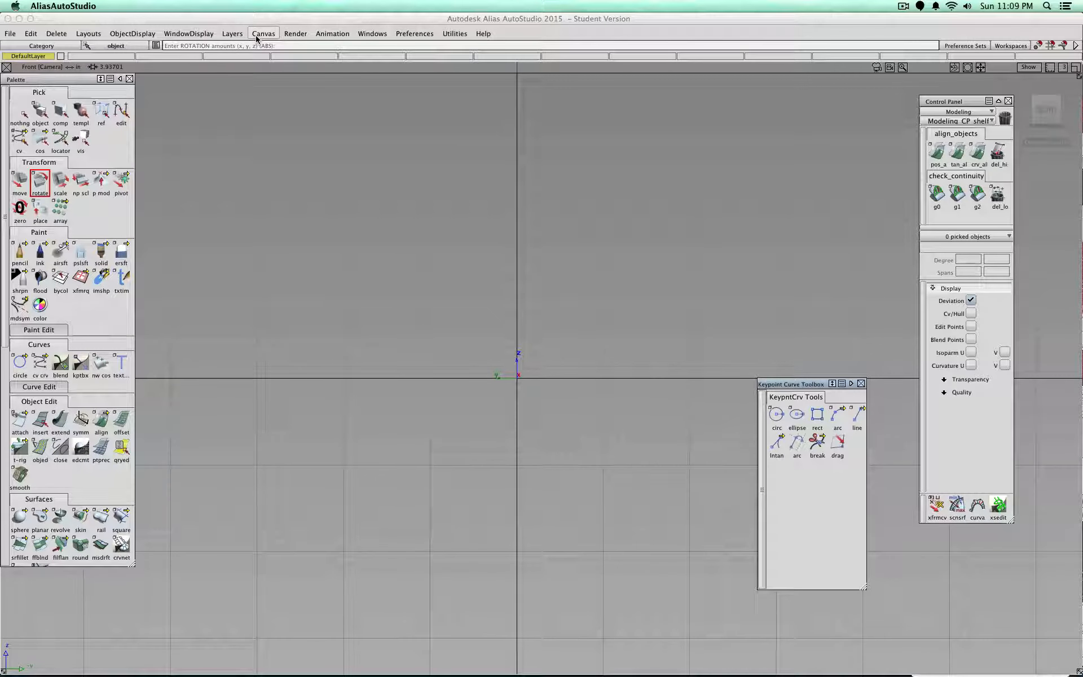
# Start a new canvas and name it "Front Sketch".
pyautogui.click(261, 38)
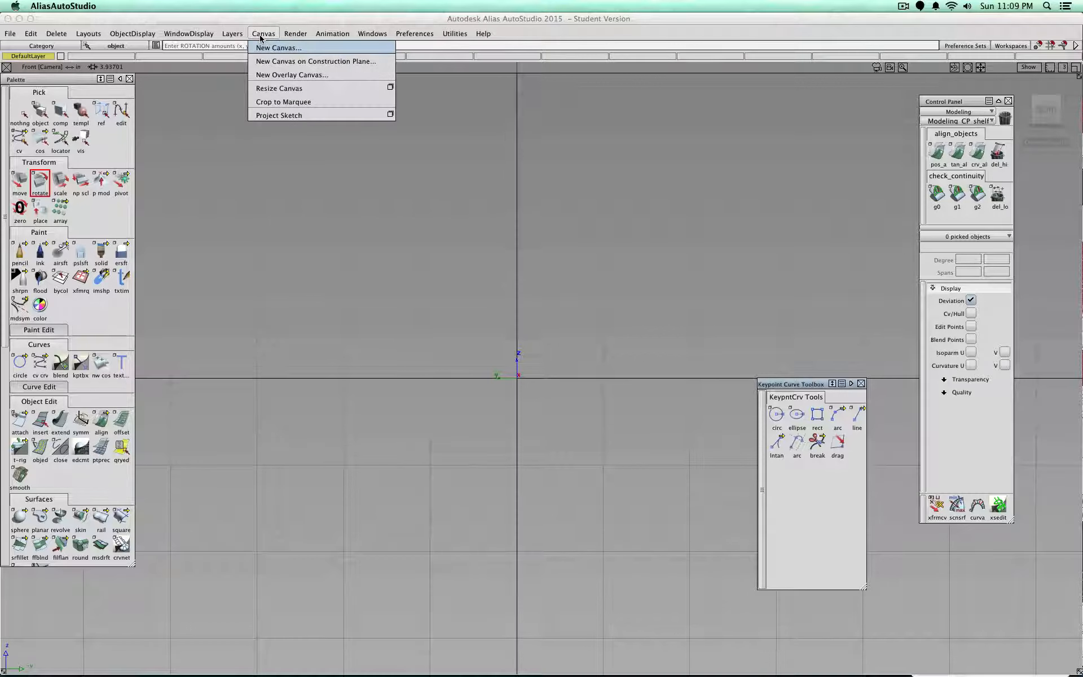
pyautogui.click(260, 51)
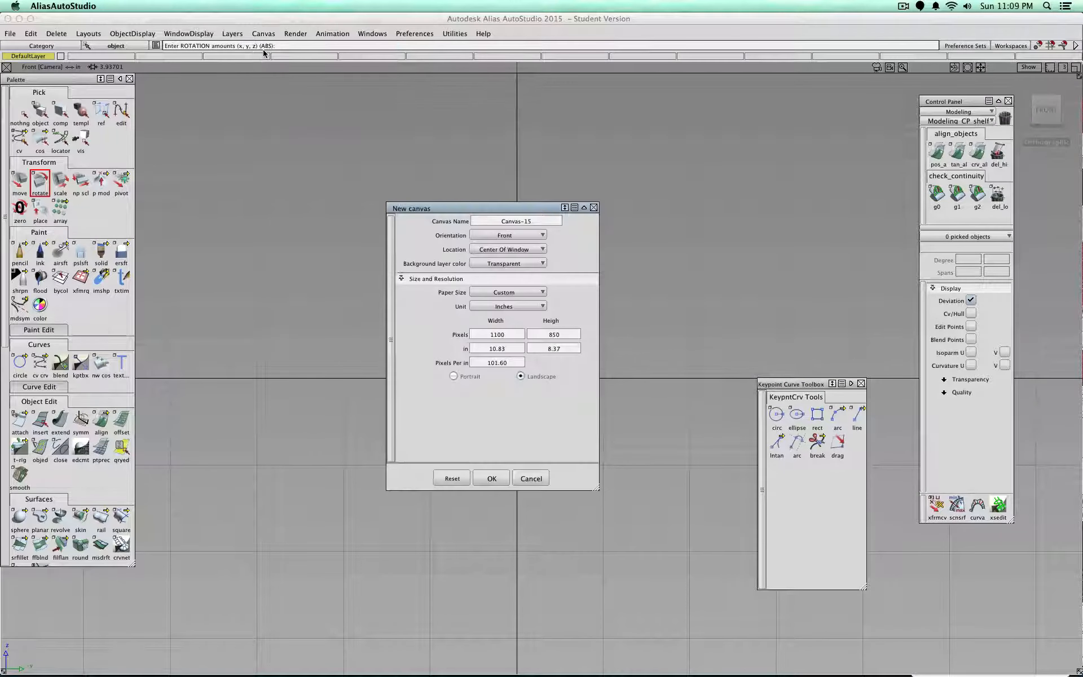
pyautogui.doubleClick(530, 220)
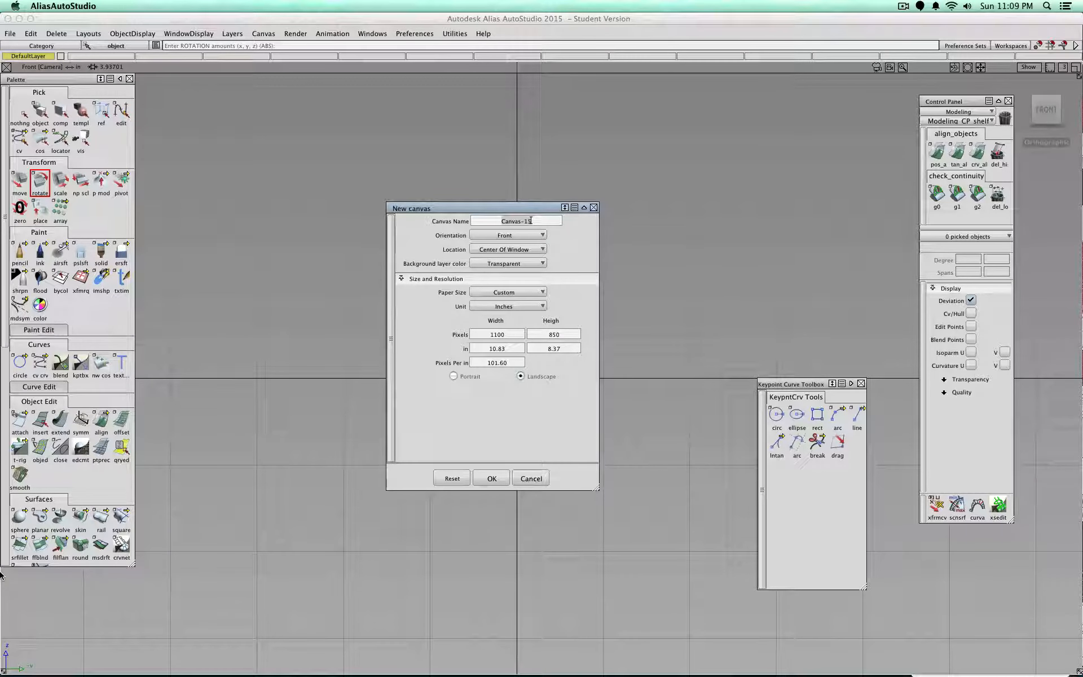
pyautogui.write('Front SKetch')
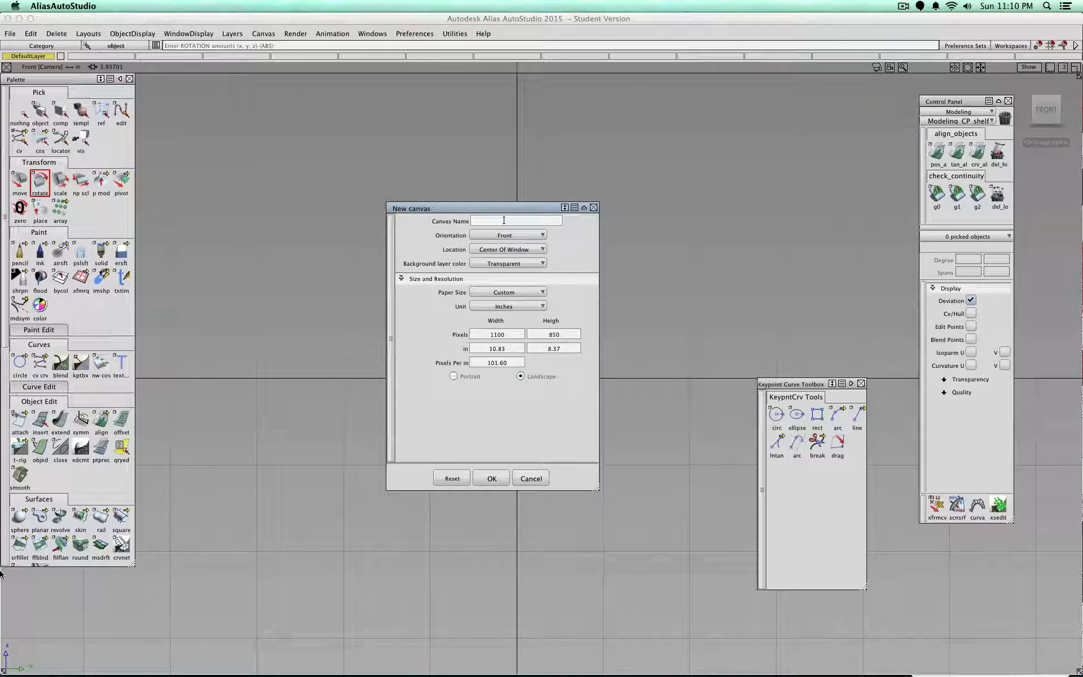
pyautogui.write(' Sketch')
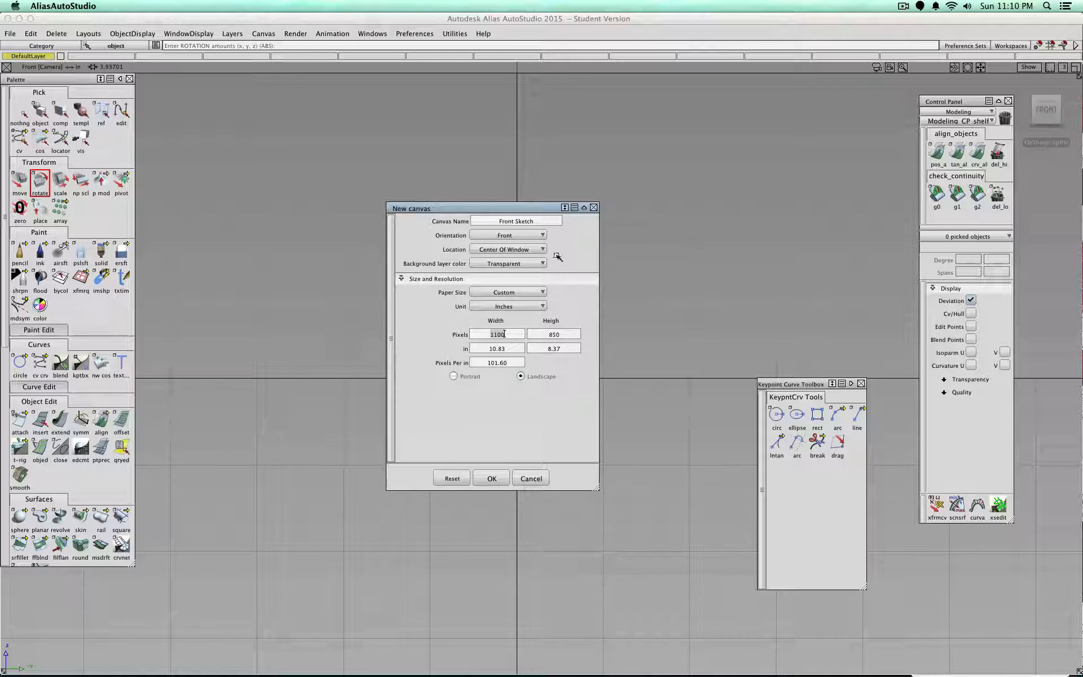
# Keep the canvas orientation at Front and choose Transparent as its background layer color.
pyautogui.click(533, 235)
pyautogui.click(532, 234)
pyautogui.click(534, 236)
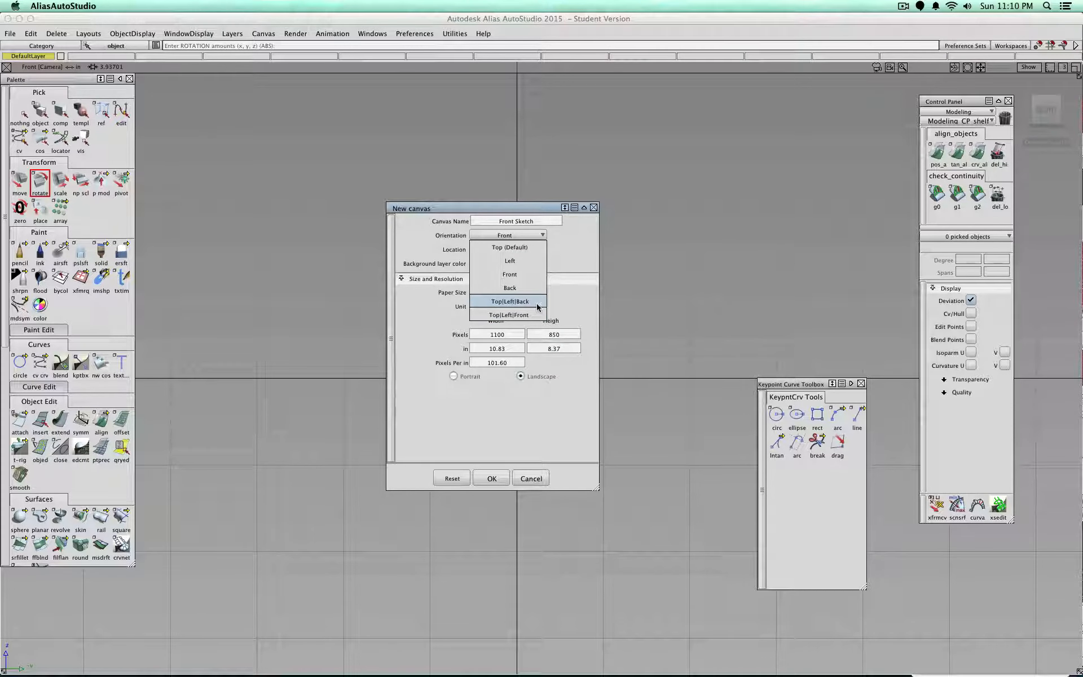
pyautogui.click(584, 231)
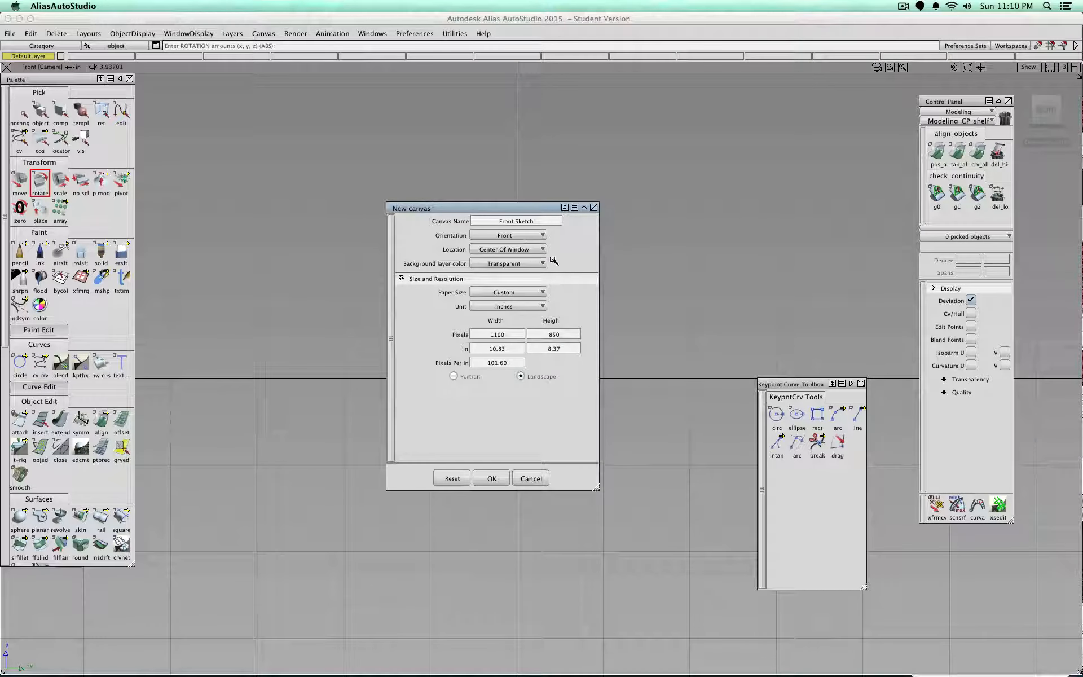
pyautogui.click(520, 266)
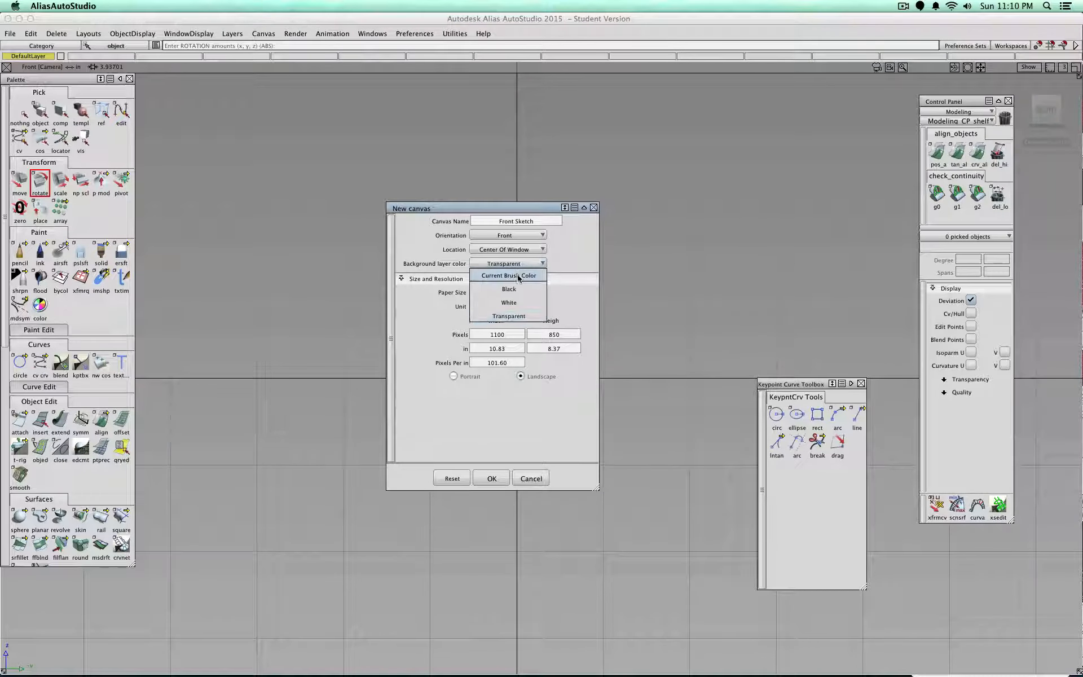
pyautogui.click(542, 315)
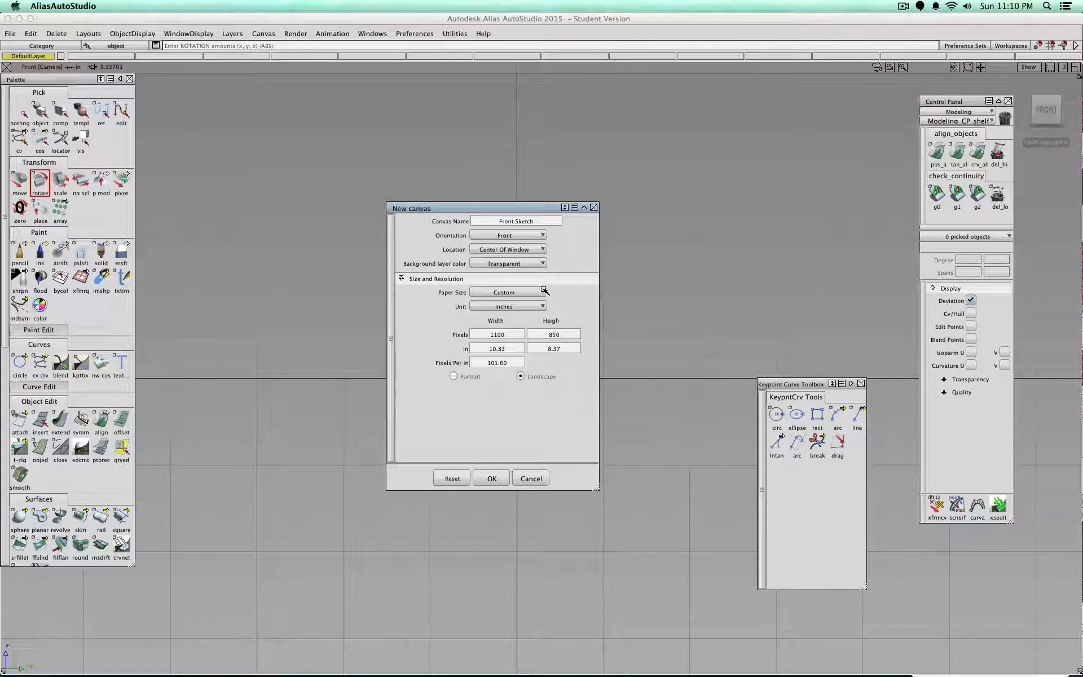
# Set the new canvas's paper size to Letter, trying Legal first.
pyautogui.click(495, 293)
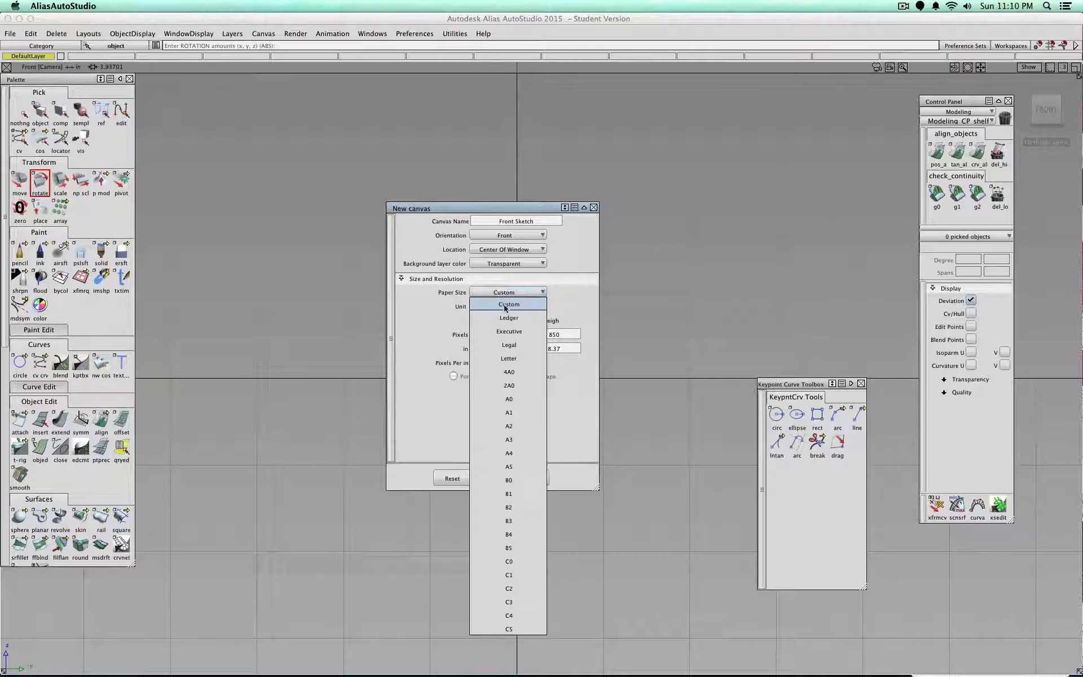
pyautogui.click(533, 348)
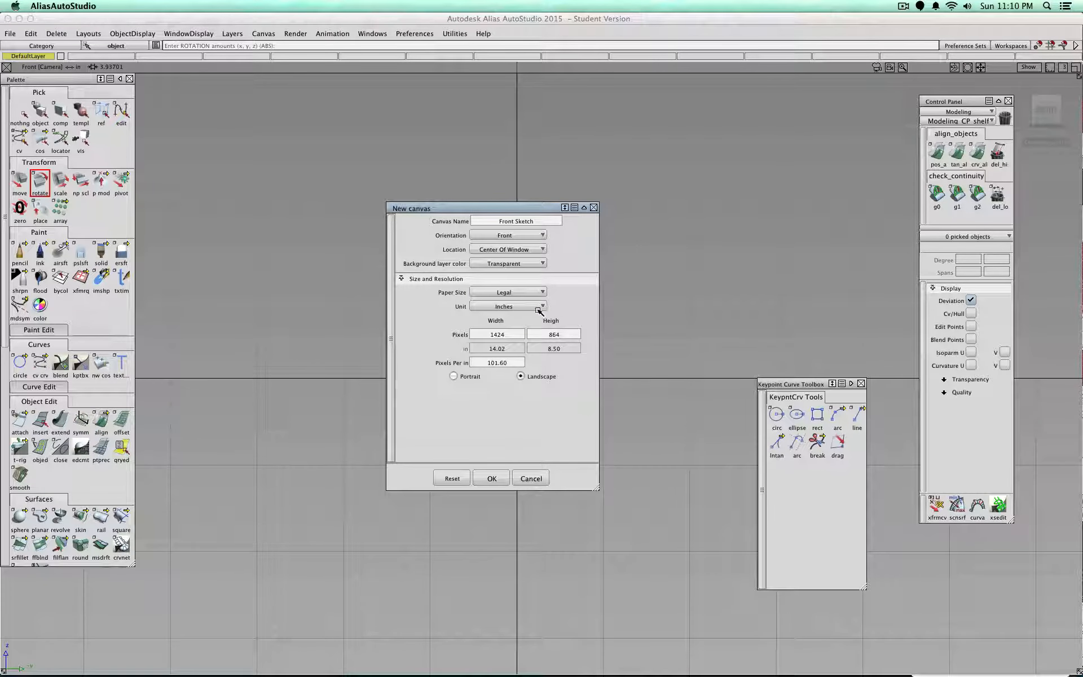
pyautogui.click(541, 292)
pyautogui.click(524, 358)
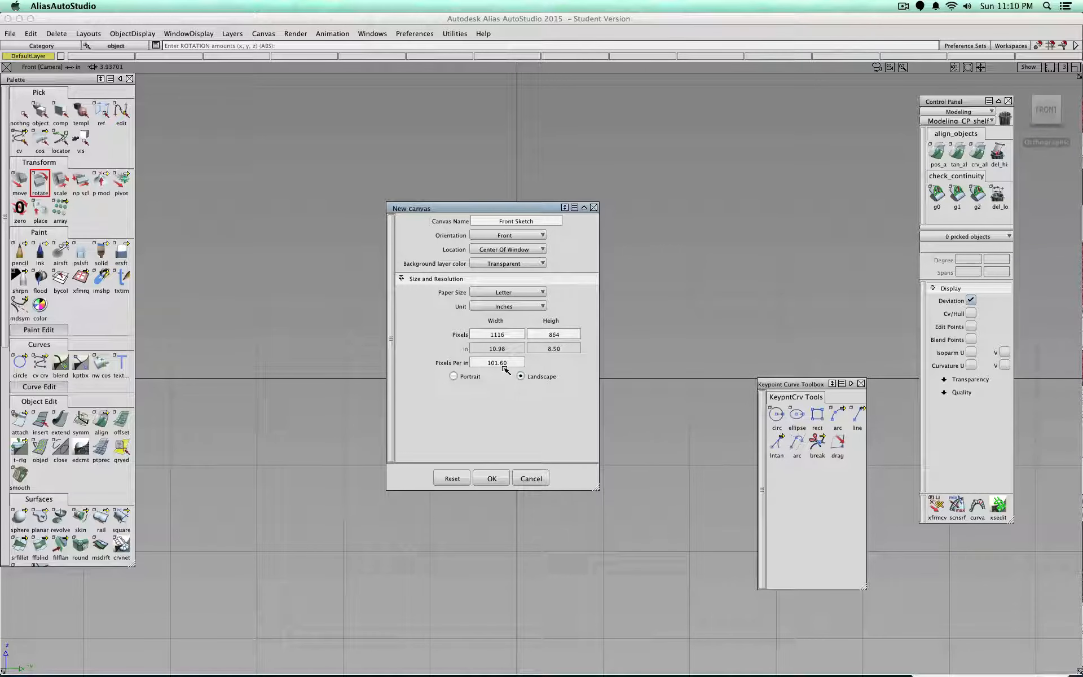
# Change the new canvas's paper size to Custom, keeping inches as the unit.
pyautogui.click(489, 308)
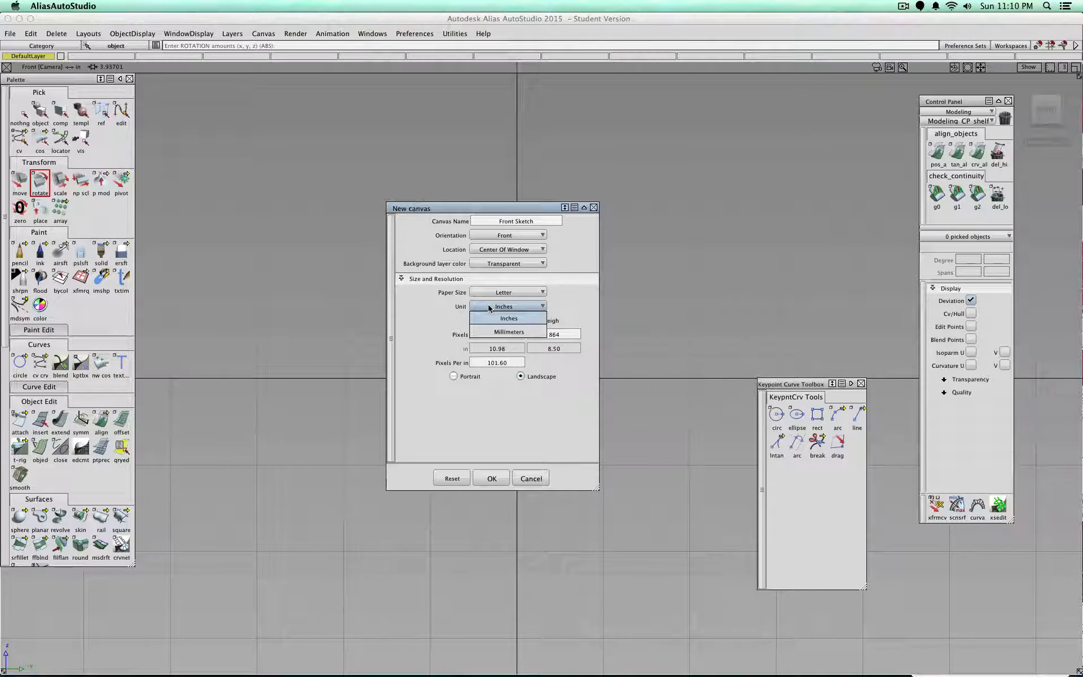
pyautogui.click(491, 289)
pyautogui.click(492, 292)
pyautogui.click(511, 350)
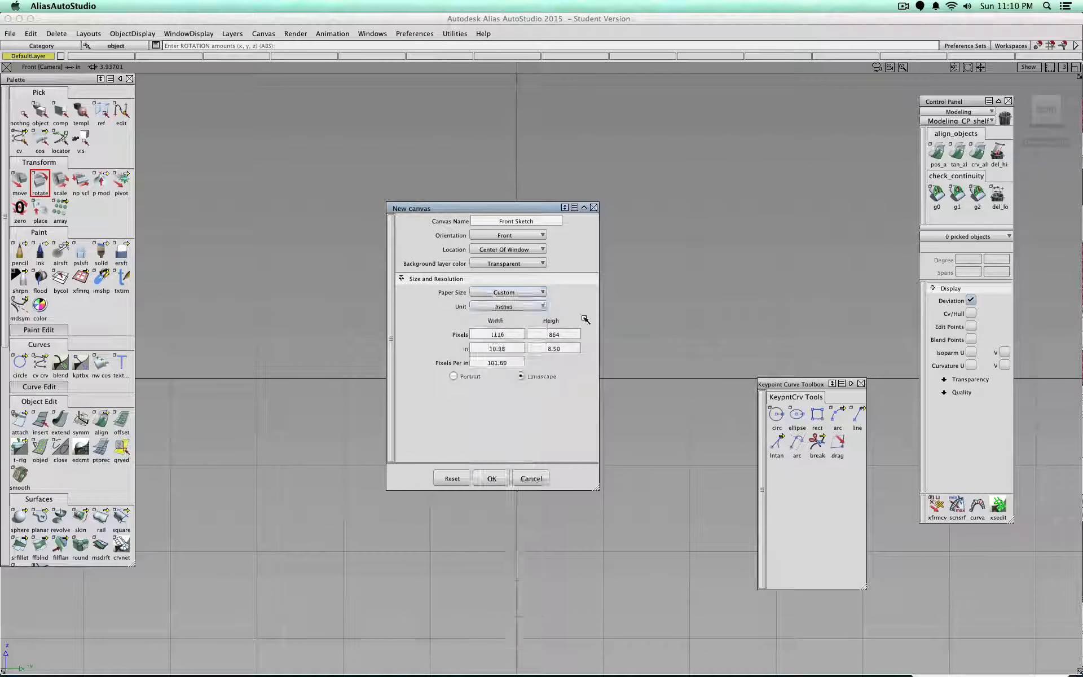
# Set the canvas width to 11 inches and the resolution to 100 pixels per inch, and create the canvas.
pyautogui.click(515, 351)
pyautogui.press('Tab')
pyautogui.press('Tab')
pyautogui.write('100')
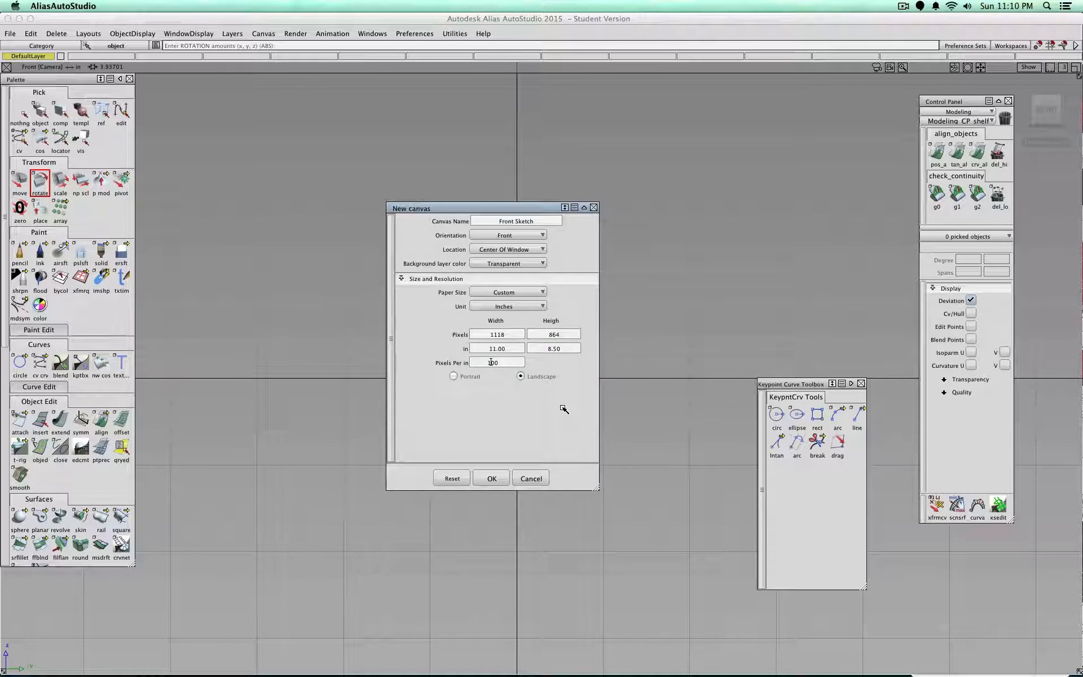
pyautogui.press('BackSpace')
pyautogui.write('5')
pyautogui.click(533, 221)
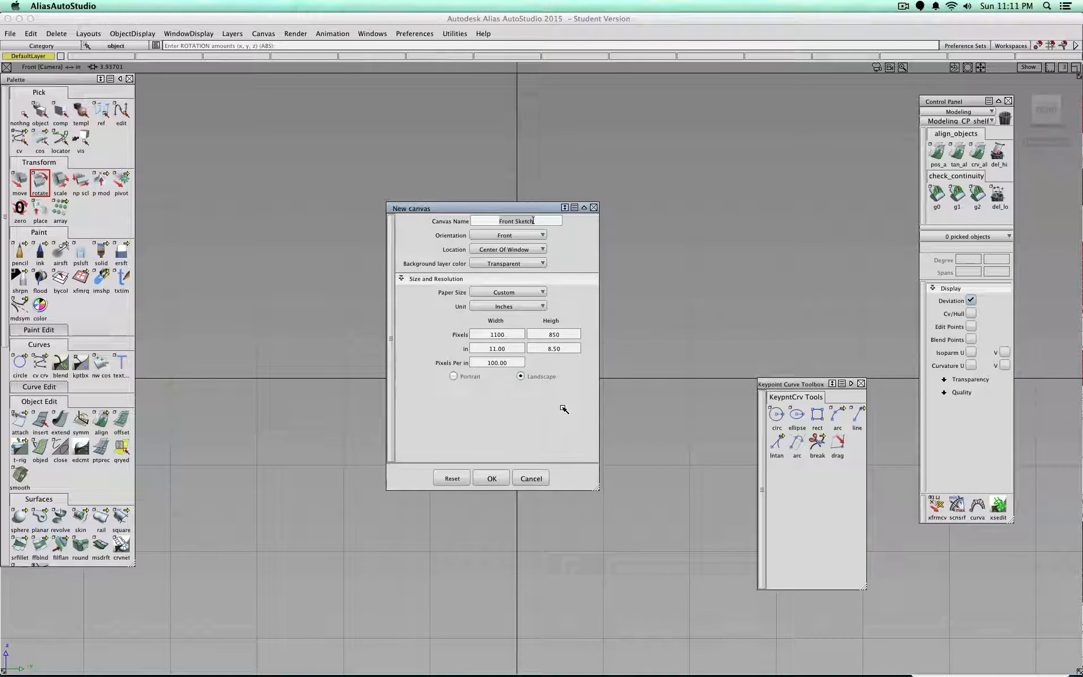
pyautogui.click(490, 479)
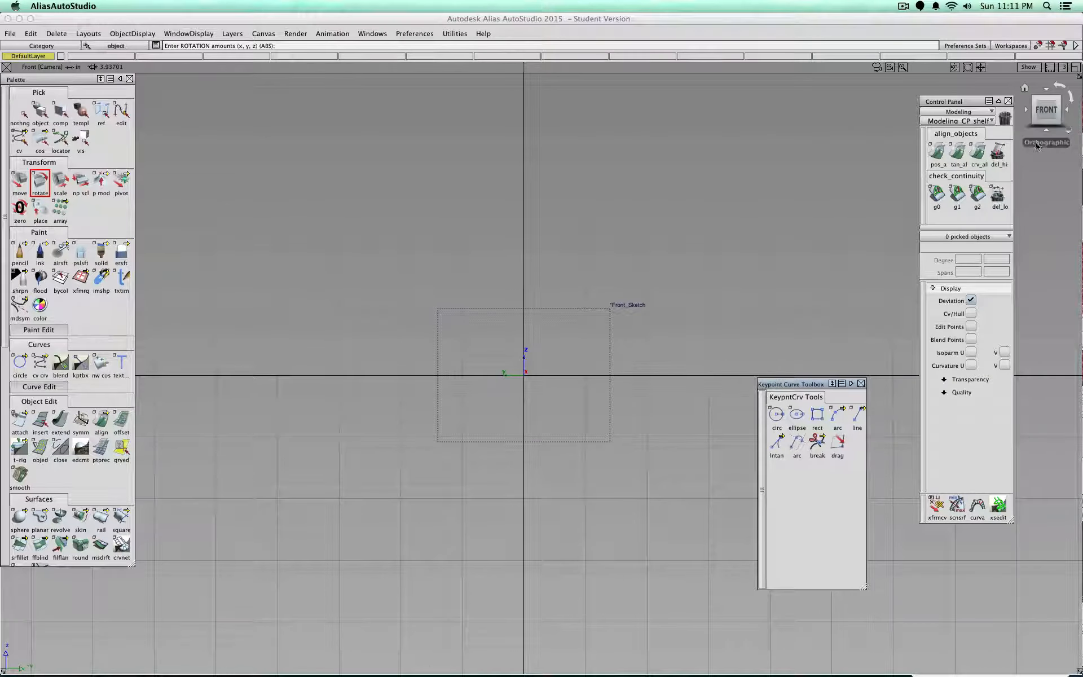
# Pick the Front Sketch canvas plane with the Move tool in an angled view, try shifting it away from the origin and undo the shift.
pyautogui.click(1043, 103)
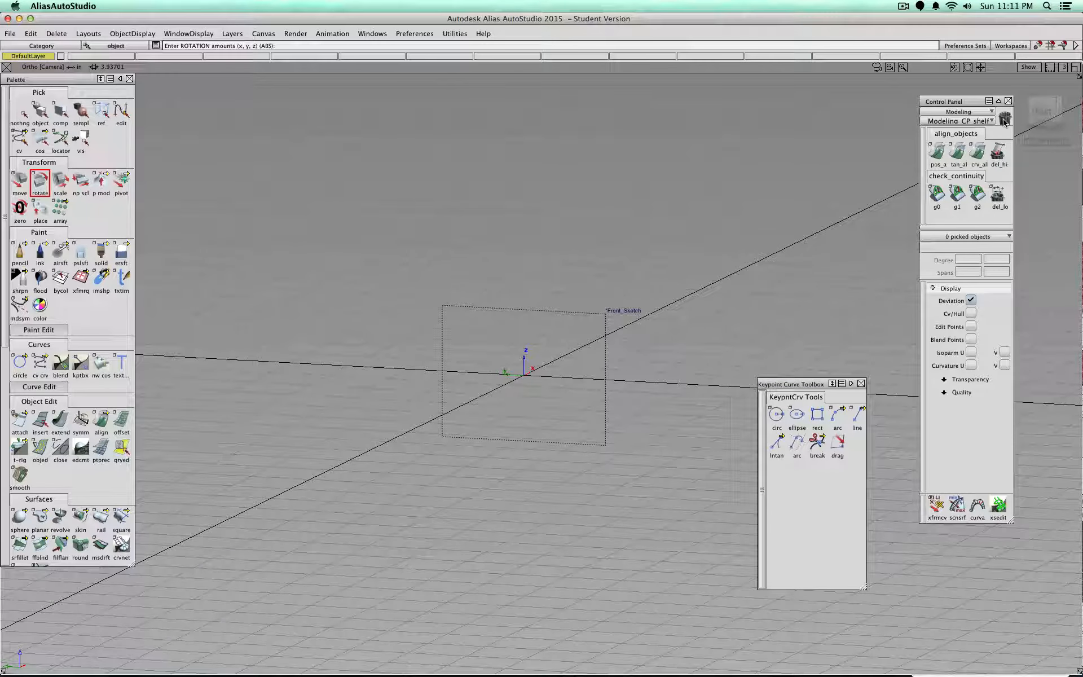
pyautogui.click(1040, 116)
pyautogui.moveTo(934, 118); pyautogui.dragTo(966, 170)
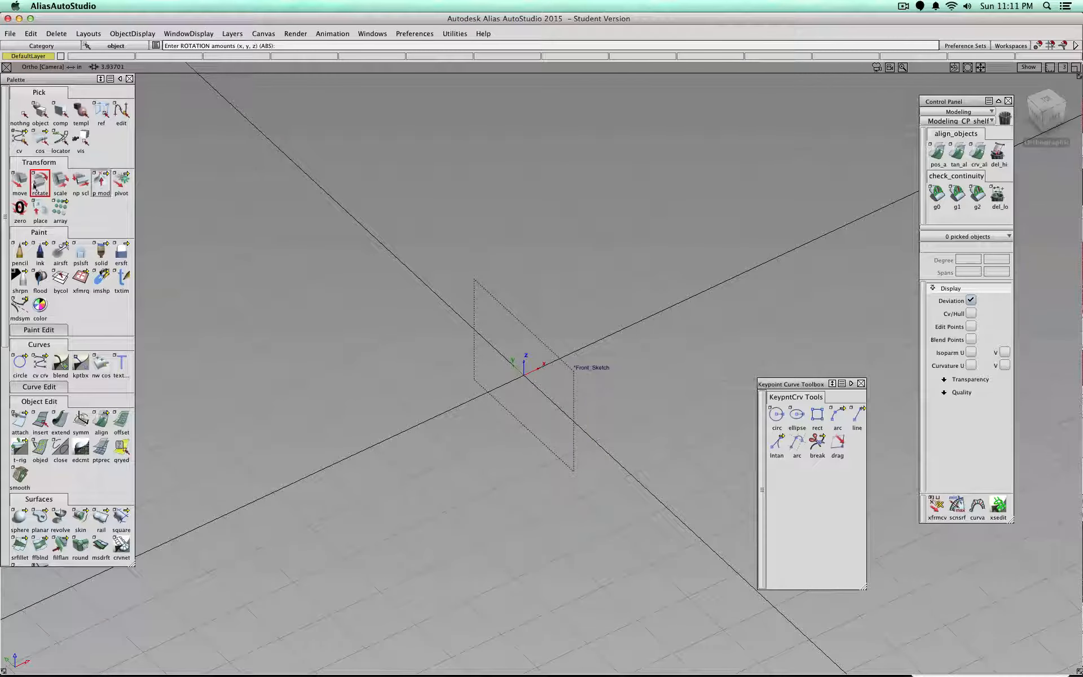
pyautogui.click(20, 181)
pyautogui.click(476, 287)
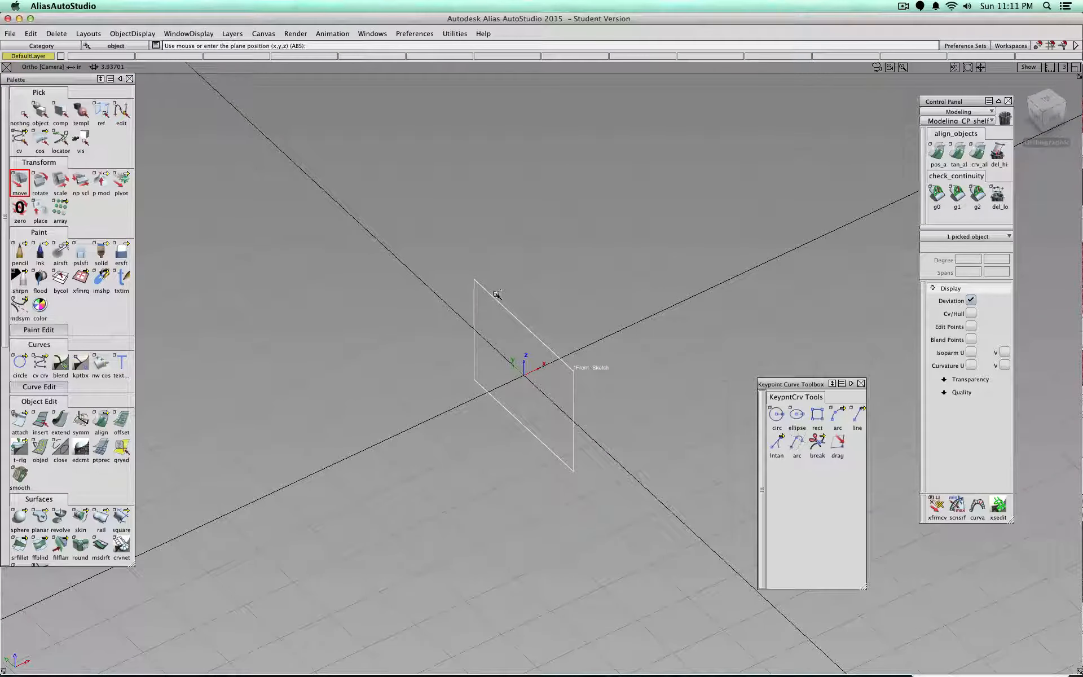
pyautogui.moveTo(478, 285); pyautogui.dragTo(653, 235)
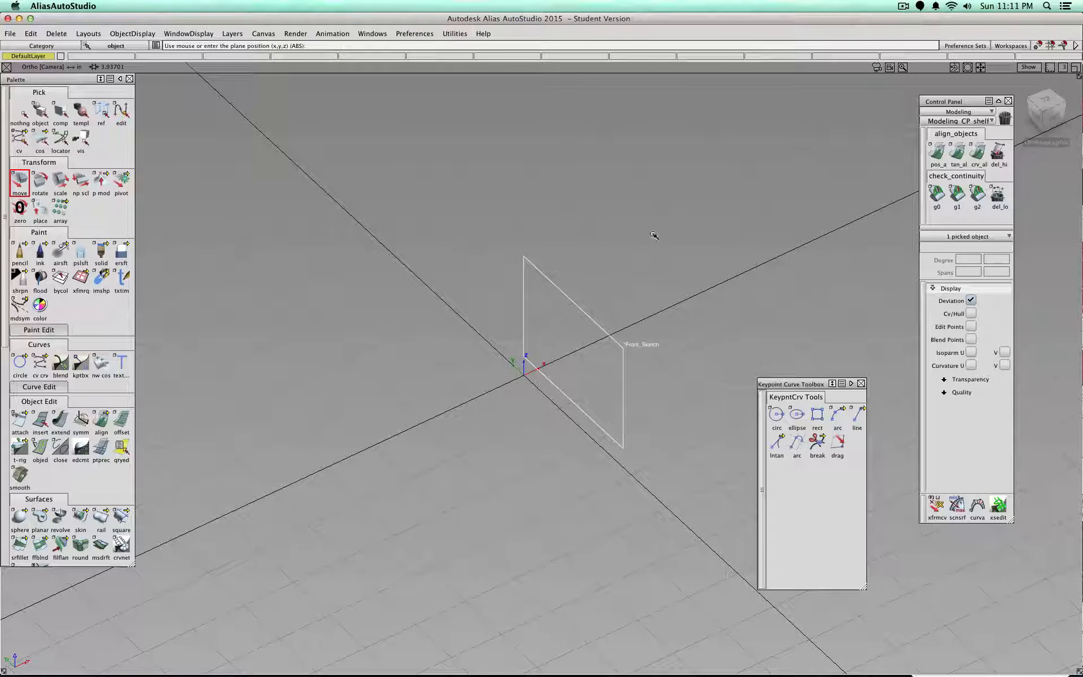
pyautogui.hotkey('ctrl', 'z')
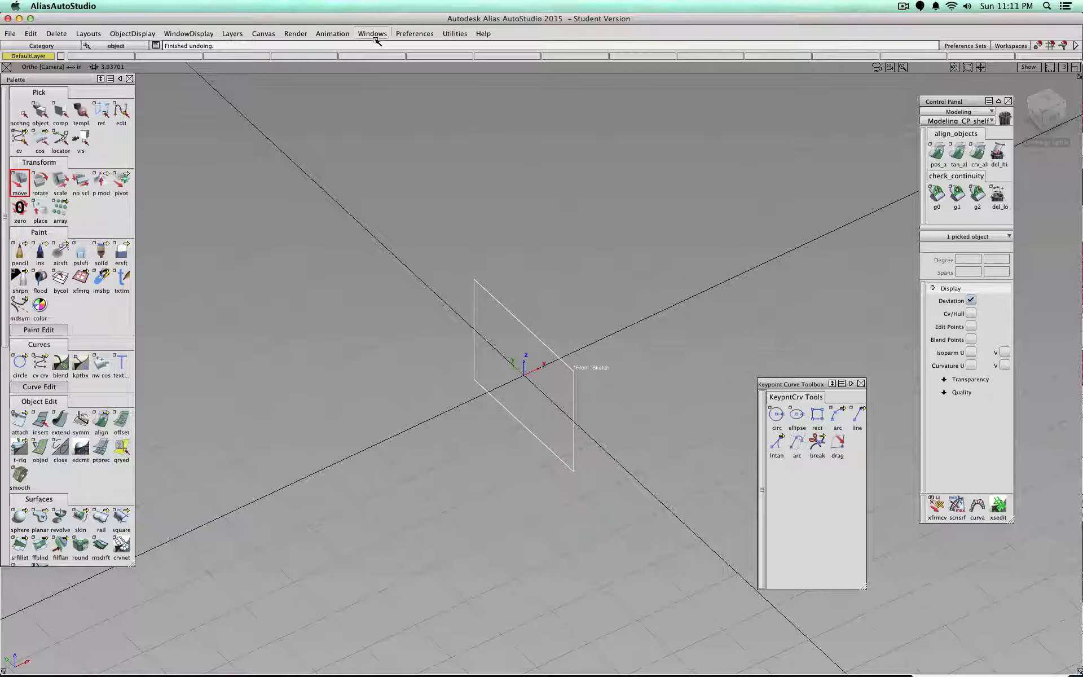
# Open the Information Window for the Front Sketch plane and set its X translation to 0.
pyautogui.click(411, 35)
pyautogui.moveTo(373, 33)
pyautogui.moveTo(432, 90)
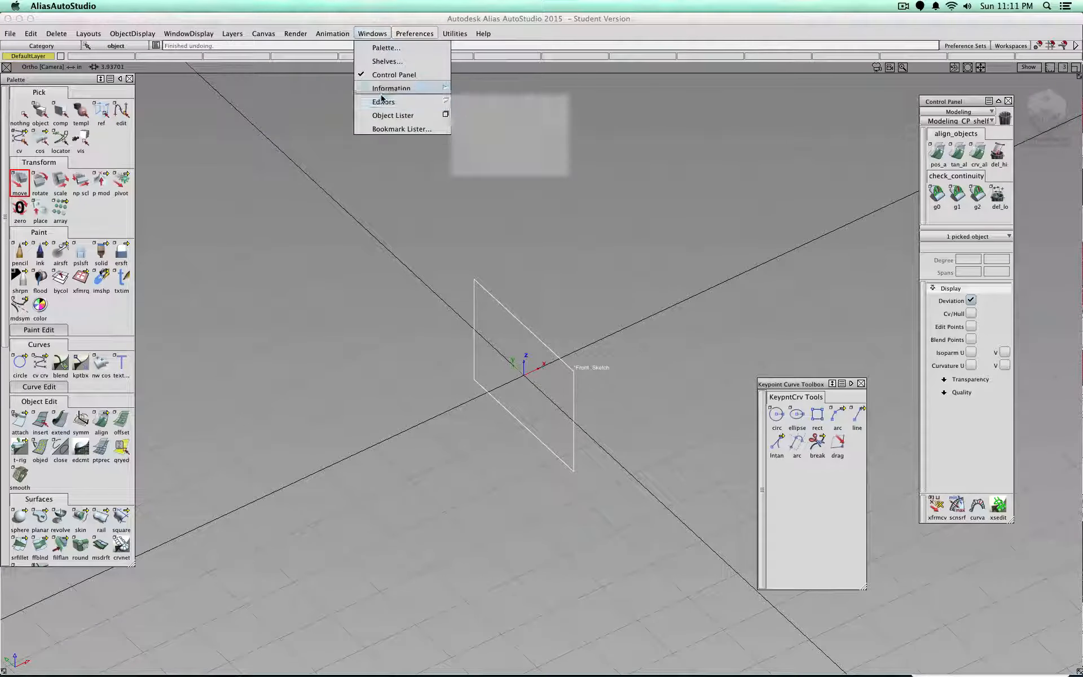
pyautogui.click(491, 88)
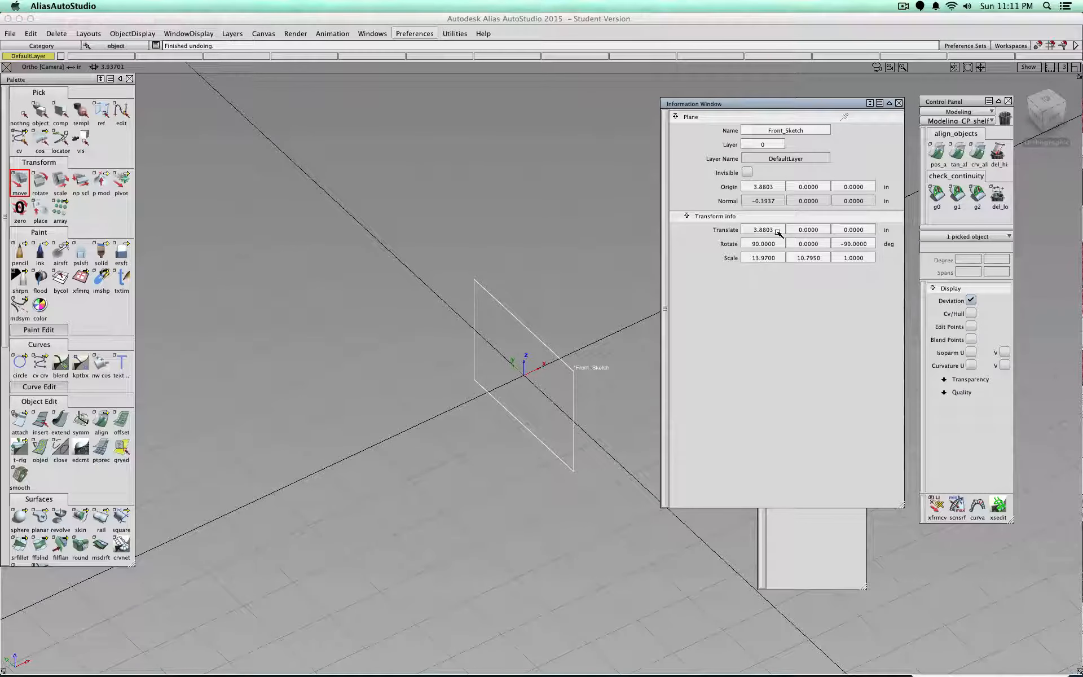
pyautogui.moveTo(777, 231); pyautogui.dragTo(707, 229)
pyautogui.write('0')
pyautogui.press('Return')
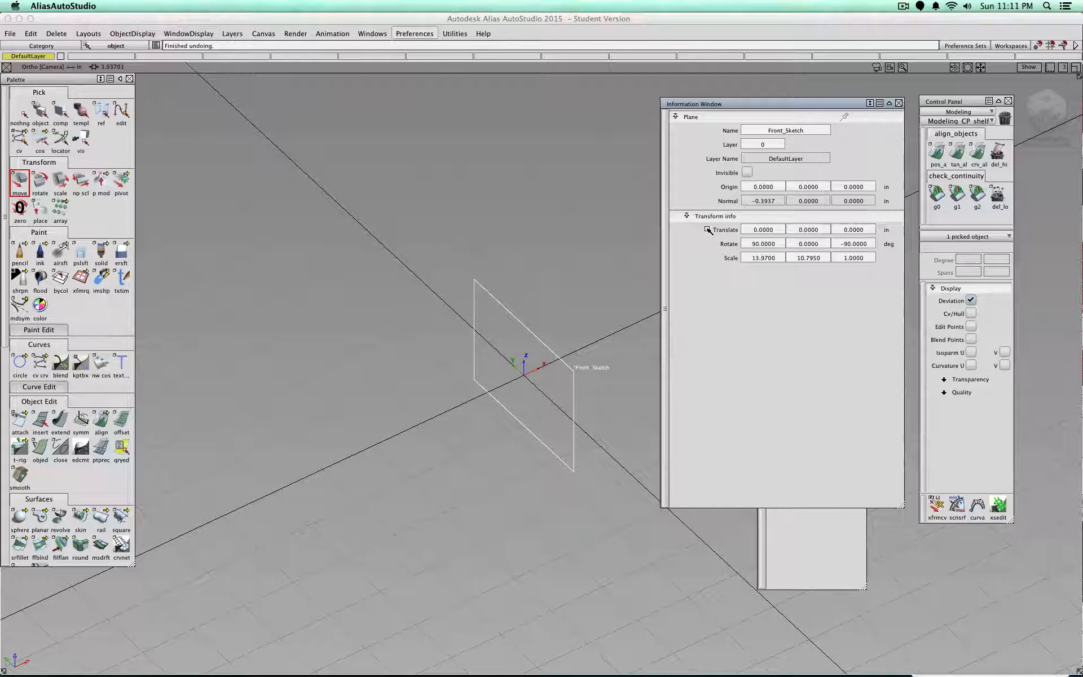
# Set the Front Sketch plane's Z rotation to 0 degrees.
pyautogui.moveTo(838, 242); pyautogui.dragTo(922, 257)
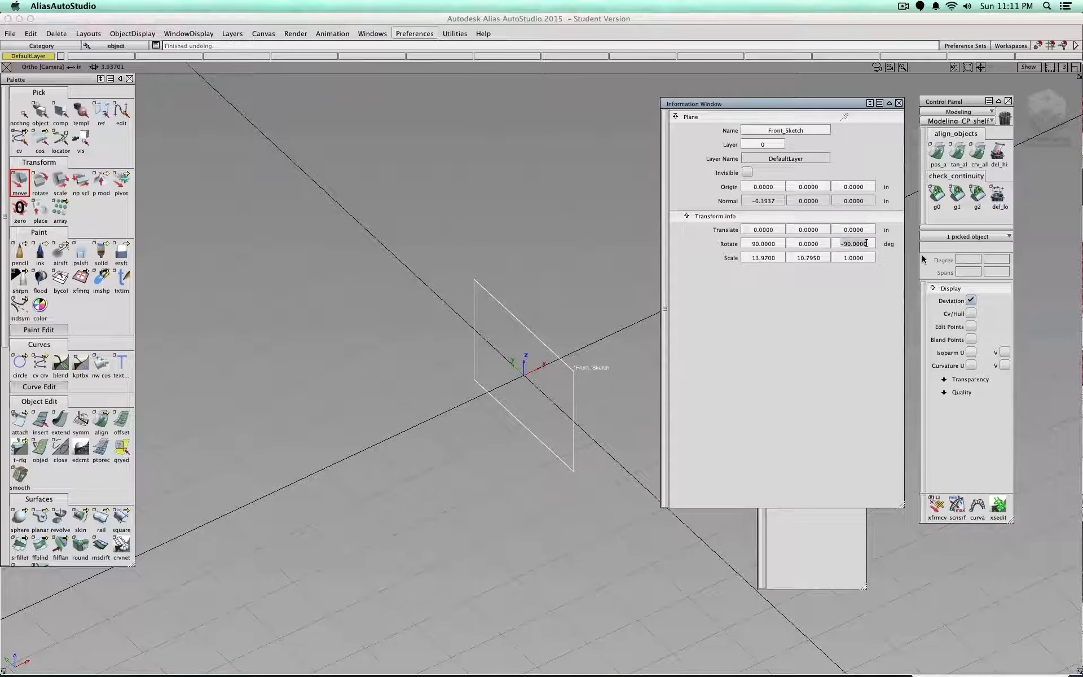
pyautogui.write('0')
pyautogui.press('Return')
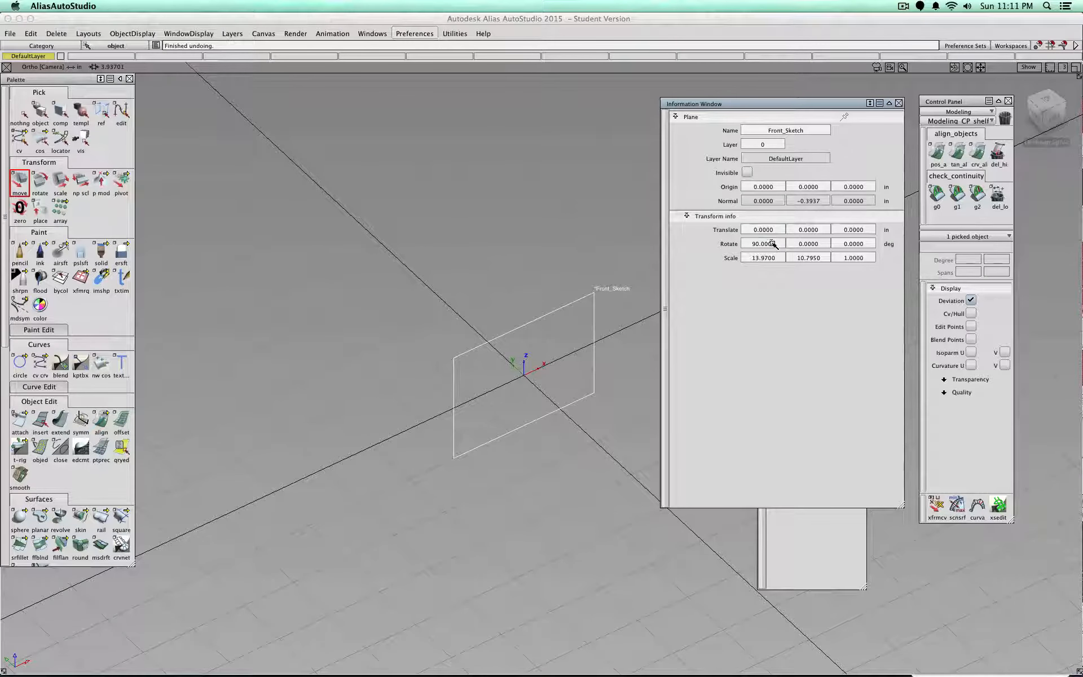
# Try setting the Front Sketch plane's X rotation to 0, and undo the rotation edits to restore its upright front orientation.
pyautogui.moveTo(773, 243); pyautogui.dragTo(722, 242)
pyautogui.write('0')
pyautogui.press('Return')
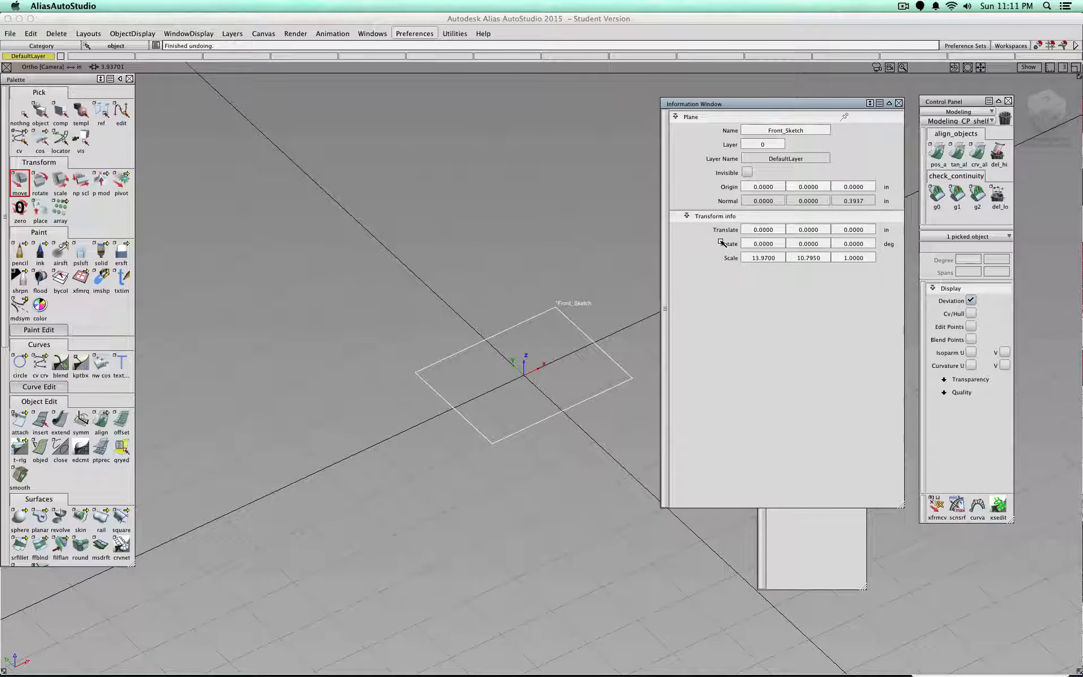
pyautogui.press('super+z')
pyautogui.press('super+z')
pyautogui.press('super+z')
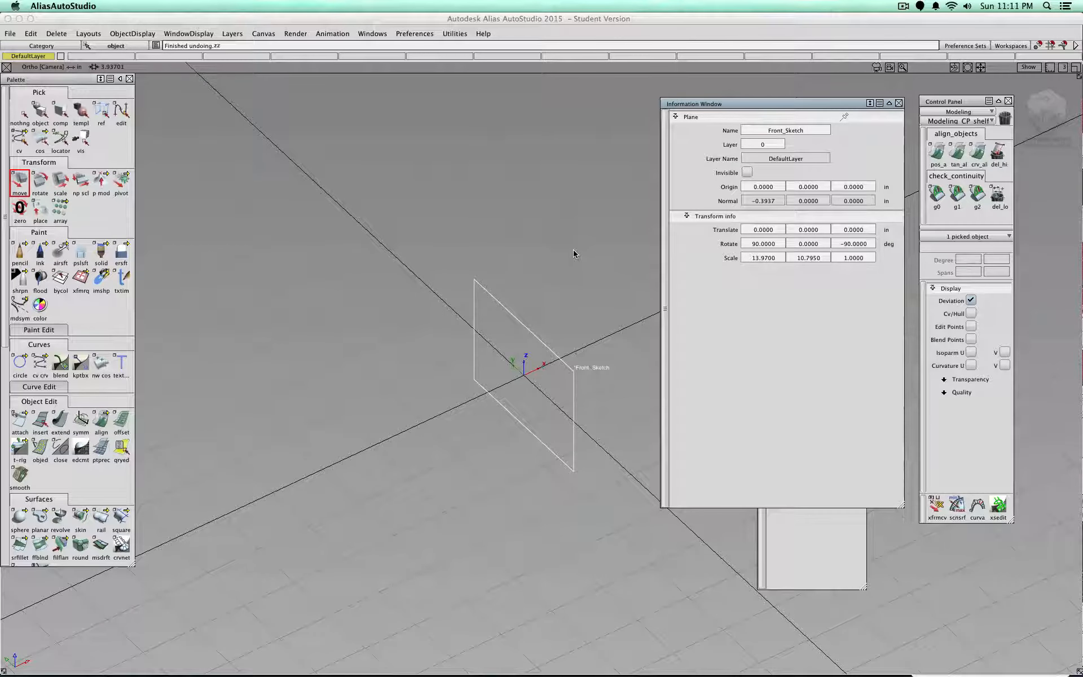
# In the Front view, draw three freehand pencil strokes across the upper half of the Front Sketch canvas.
pyautogui.click(1041, 115)
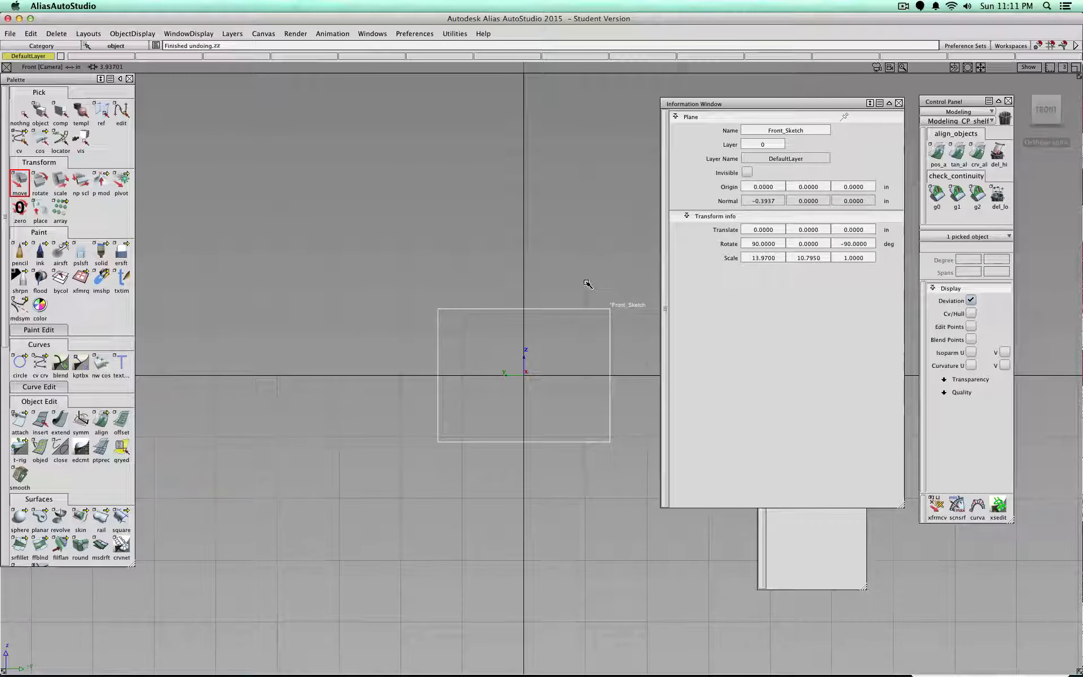
pyautogui.scroll(3, 589, 282)
pyautogui.keyDown('alt'); pyautogui.keyDown('shift'); pyautogui.moveTo(592, 281); pyautogui.dragTo(461, 252, button='middle'); pyautogui.keyUp('shift'); pyautogui.keyUp('alt')
pyautogui.click(20, 252)
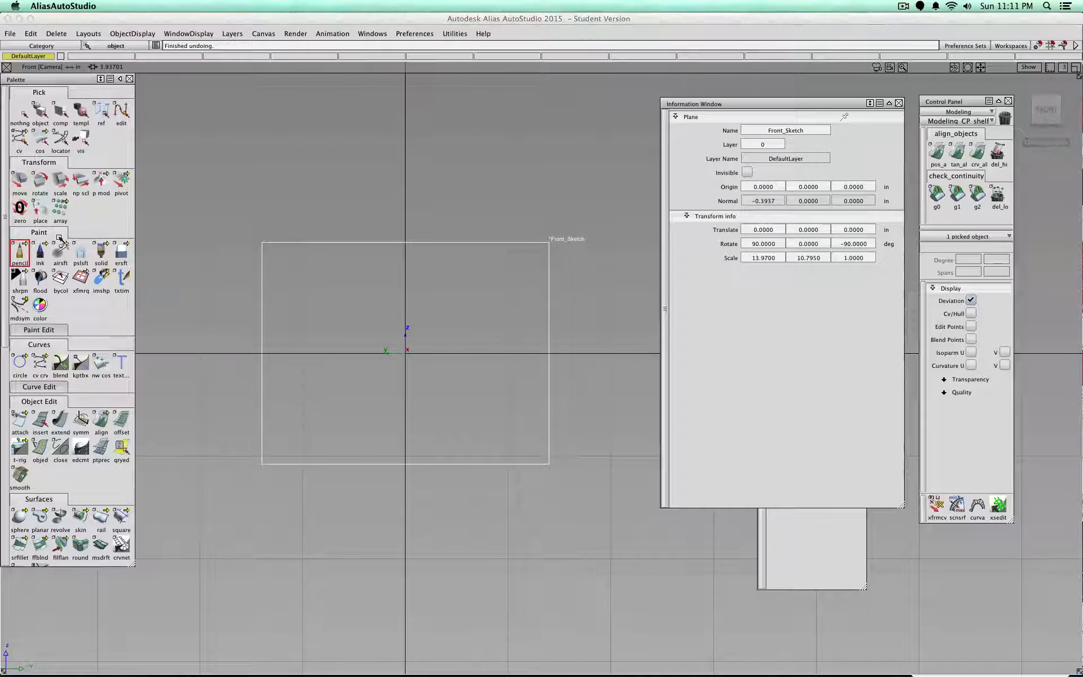
pyautogui.moveTo(304, 258); pyautogui.dragTo(323, 343)
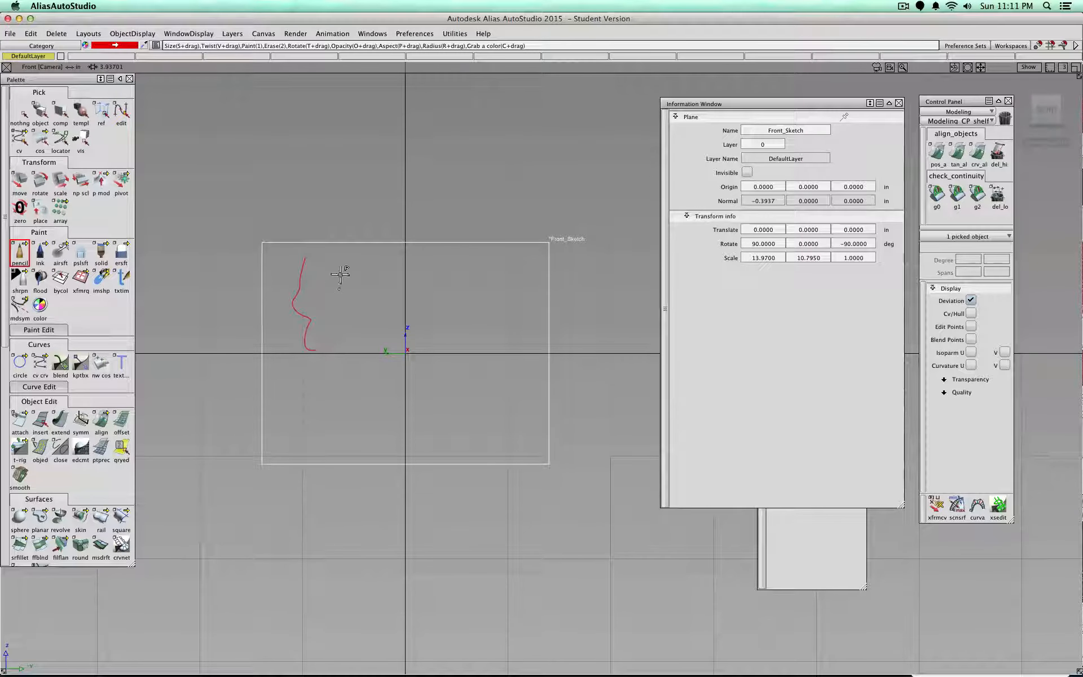
pyautogui.moveTo(339, 277); pyautogui.dragTo(488, 281)
pyautogui.moveTo(508, 285)
pyautogui.mouseDown()
pyautogui.moveTo(505, 316)
pyautogui.moveTo(366, 340)
pyautogui.mouseUp()
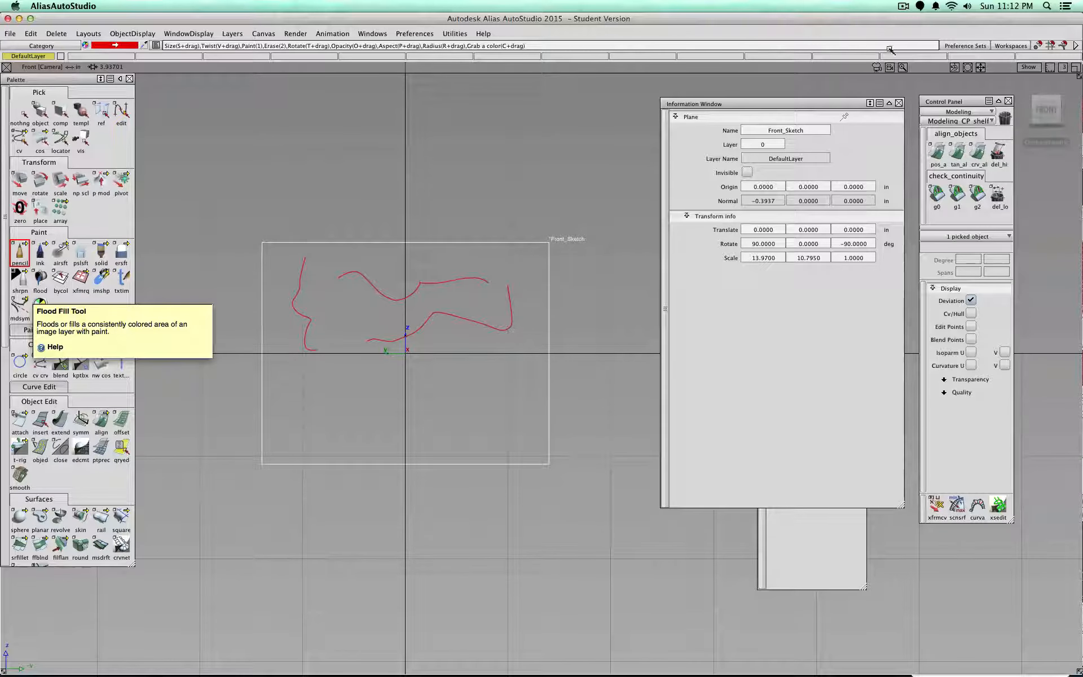
# Close the Information Window and add a new layer to the scene.
pyautogui.click(899, 103)
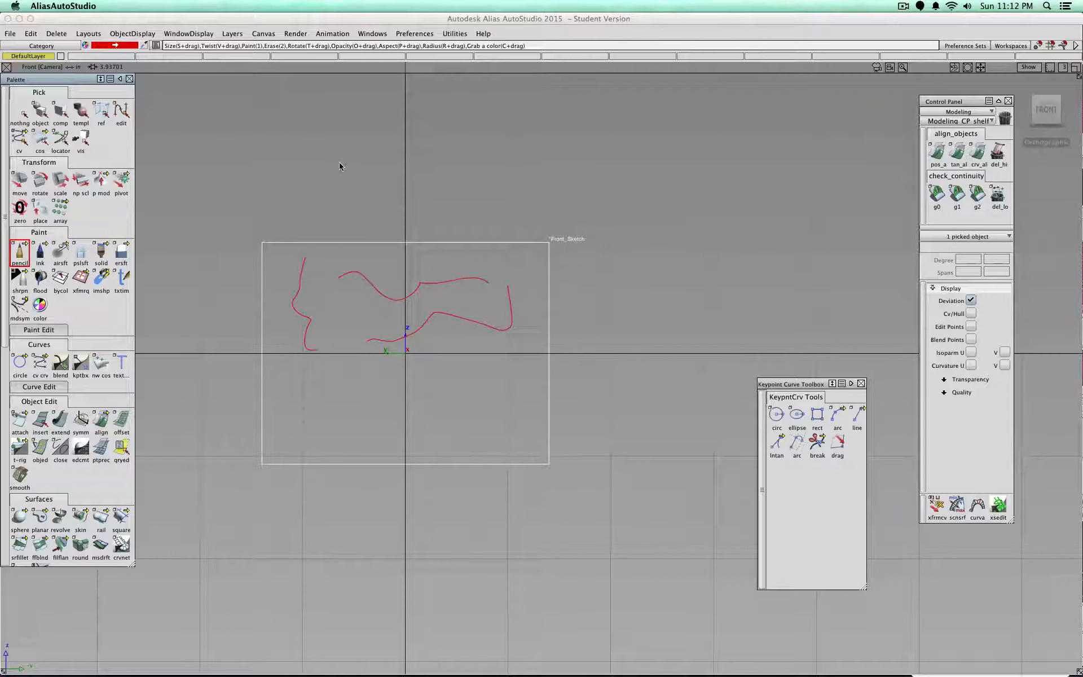
pyautogui.click(232, 34)
pyautogui.moveTo(237, 64)
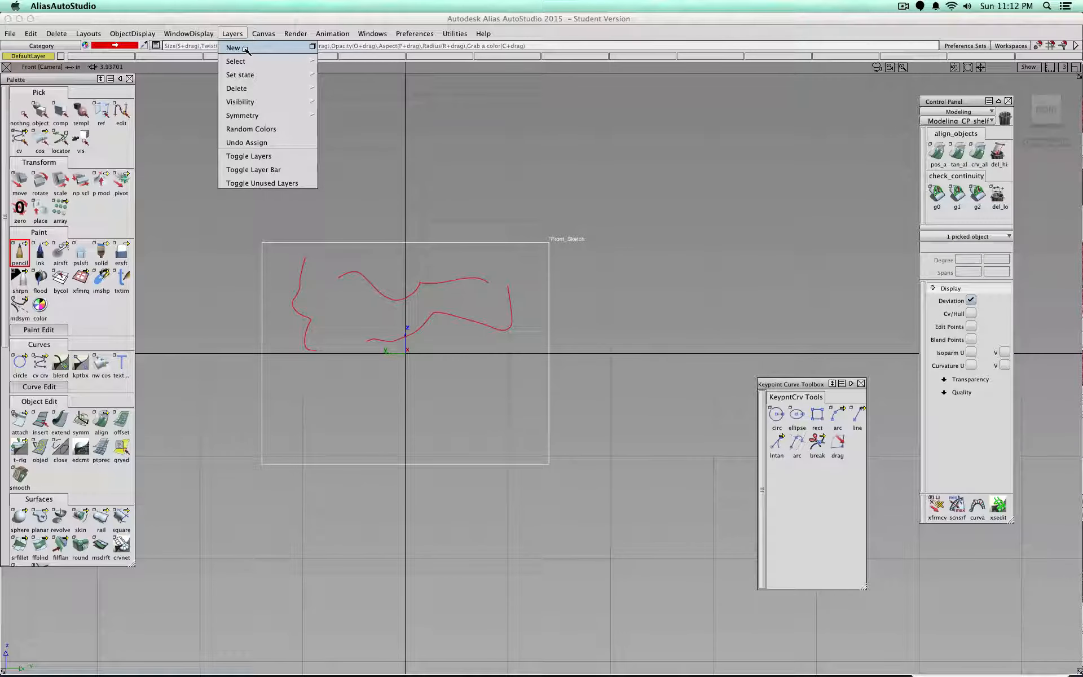
pyautogui.click(233, 48)
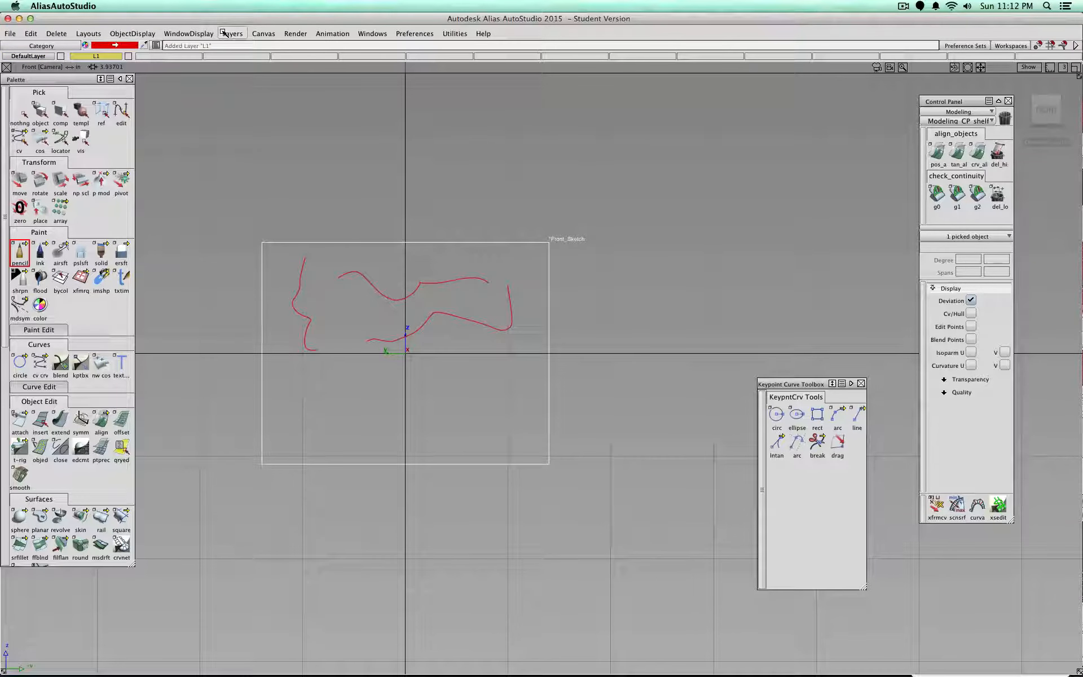
# Open the Canvas Layer Editor, place it beside the canvas, and pick the Front Sketch canvas as an object.
pyautogui.click(15, 115)
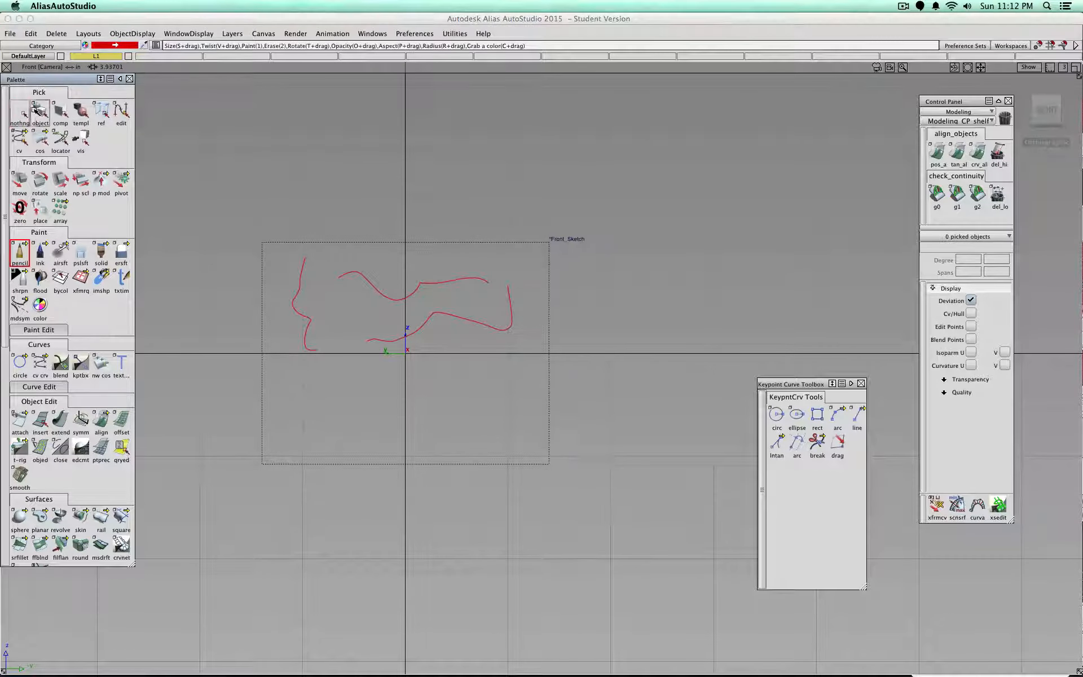
pyautogui.click(40, 113)
pyautogui.click(371, 34)
pyautogui.moveTo(376, 95)
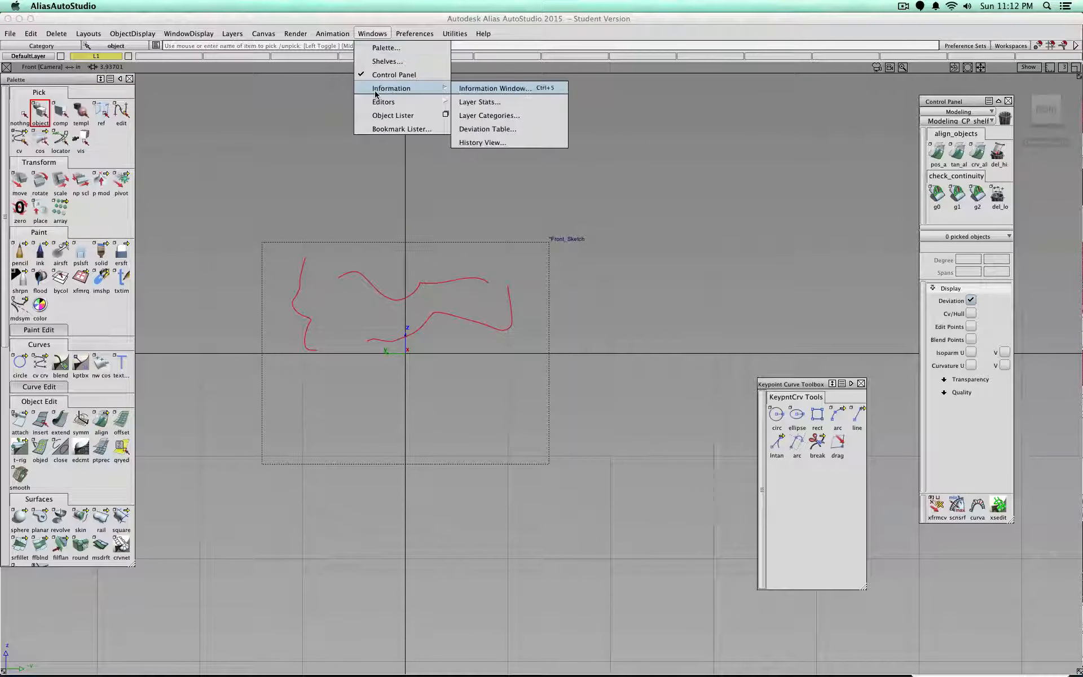
pyautogui.click(491, 115)
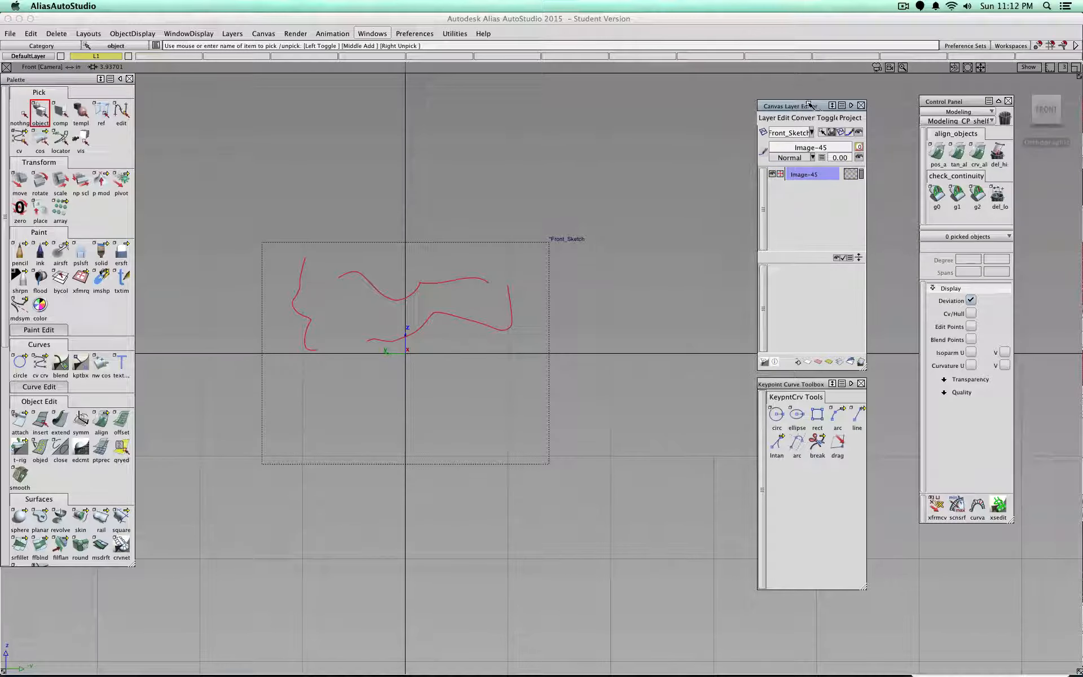
pyautogui.moveTo(808, 105); pyautogui.dragTo(682, 236)
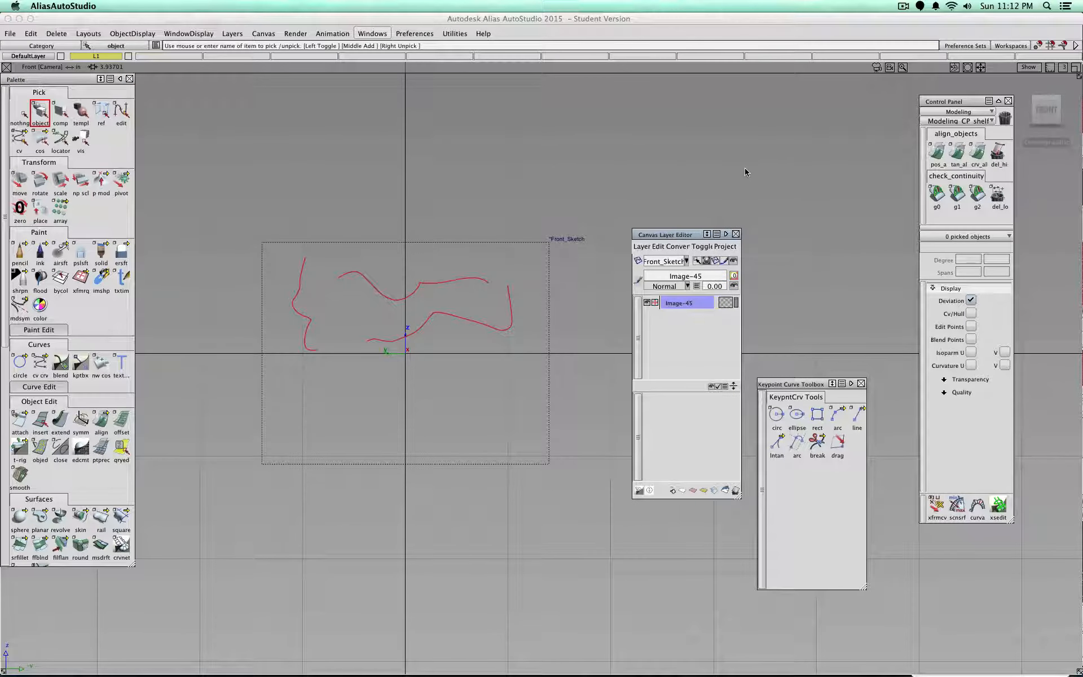
pyautogui.click(339, 243)
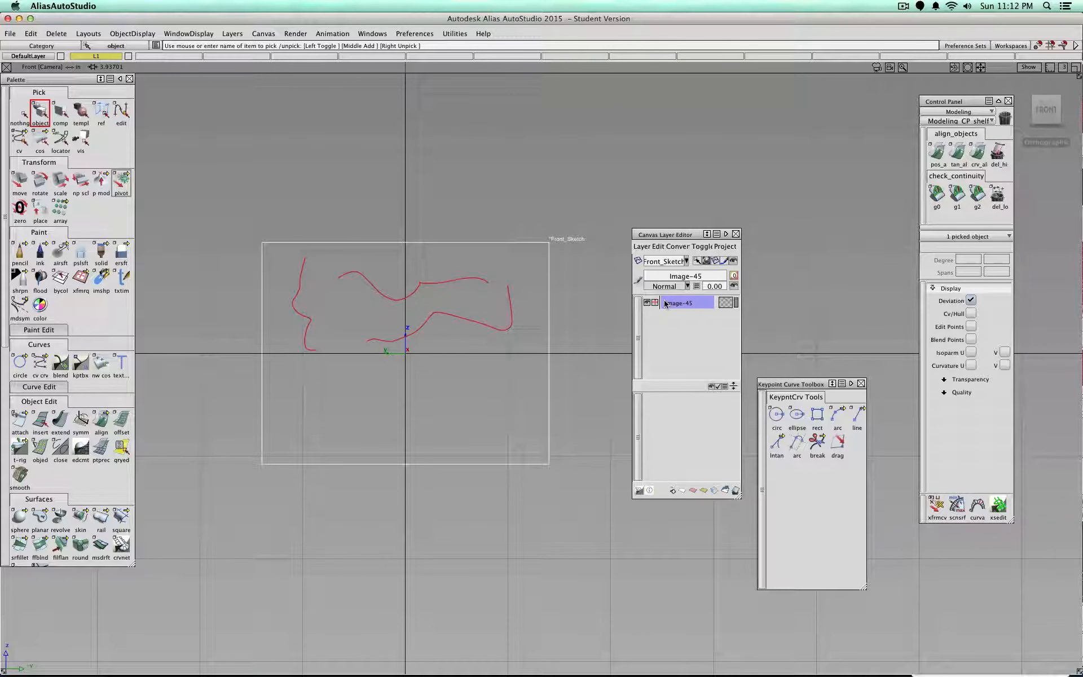
# Check the effect of layer visibility by hiding and showing the Image-45 layer on the Front Sketch canvas.
pyautogui.click(646, 303)
pyautogui.click(647, 303)
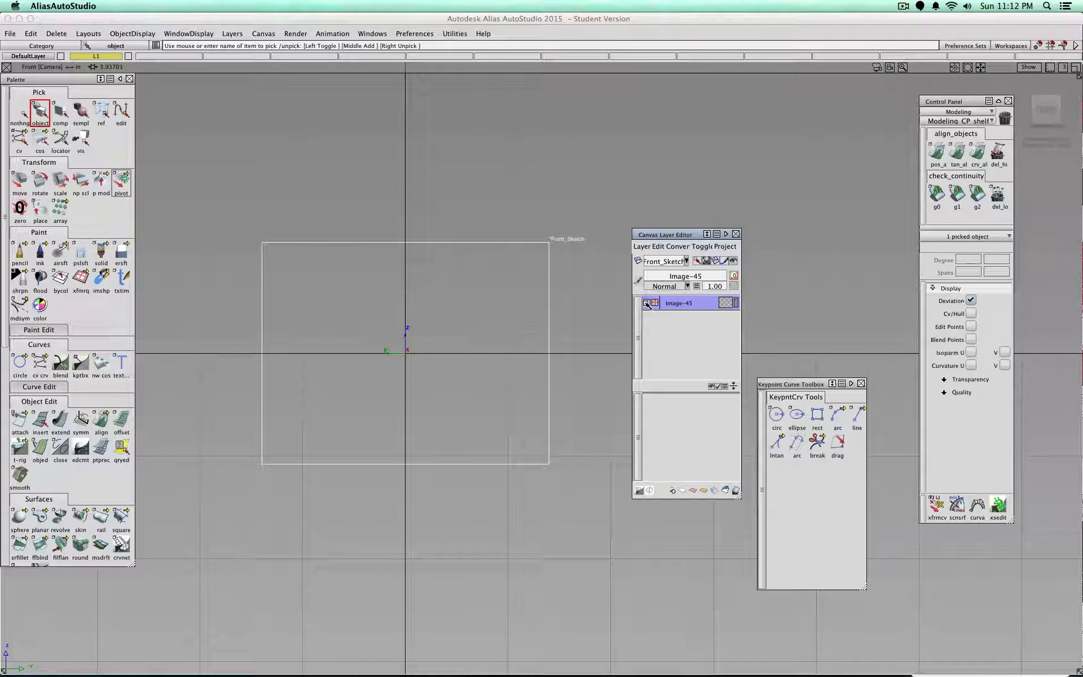
pyautogui.click(647, 302)
# Add a new image layer to the Front Sketch canvas and hide the Image-45 layer.
pyautogui.click(642, 247)
pyautogui.click(655, 259)
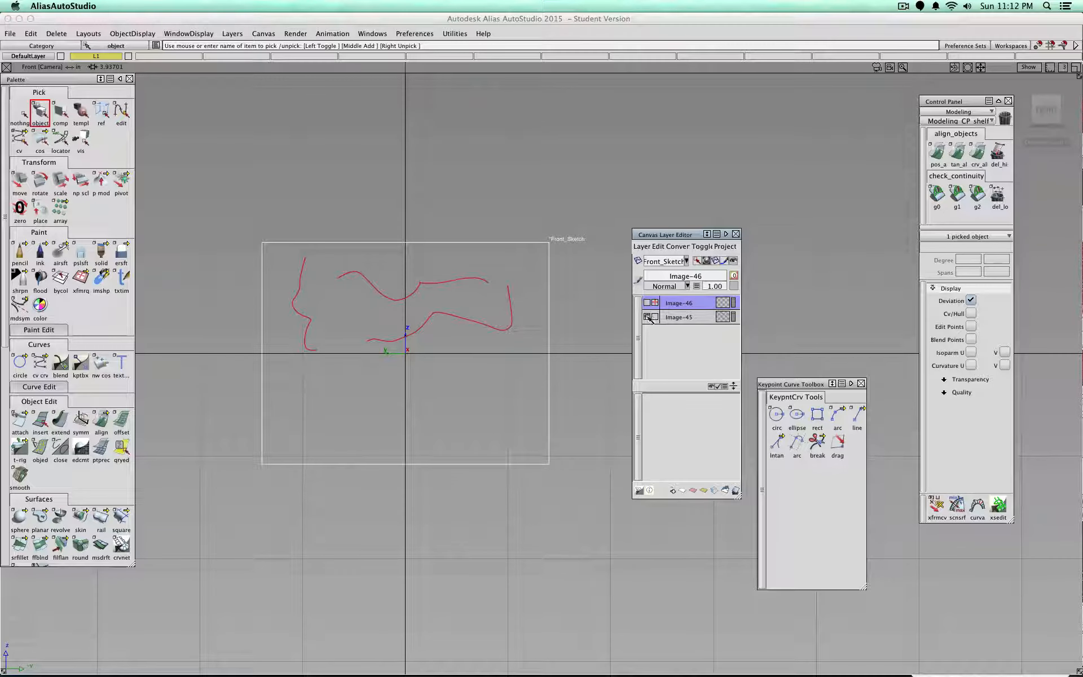
pyautogui.click(647, 316)
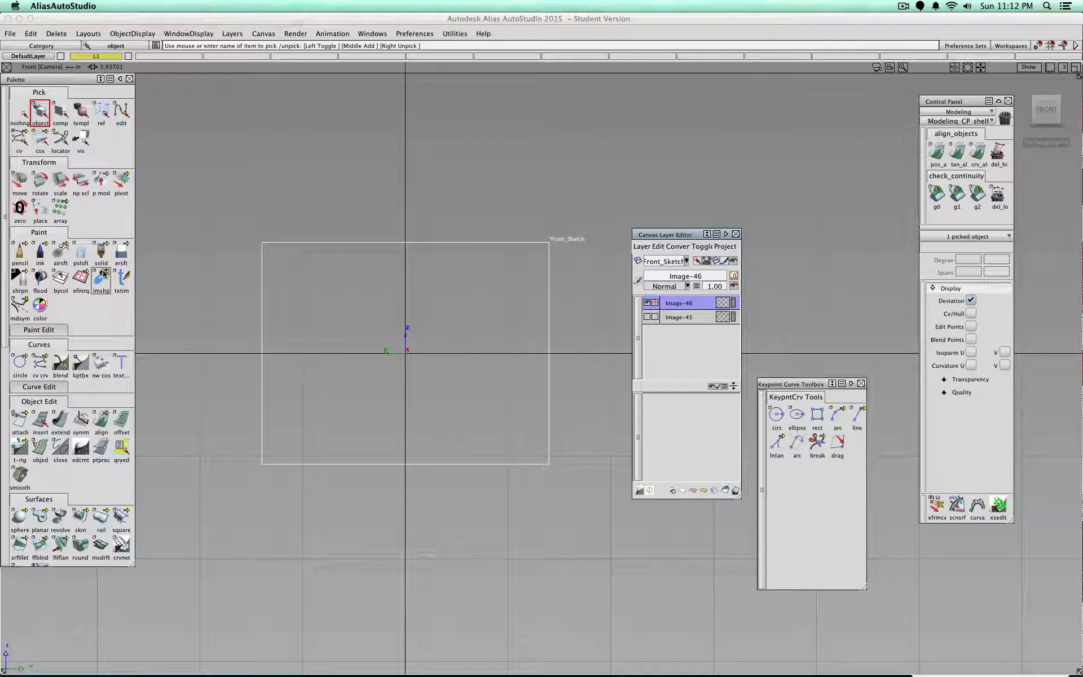
# Draw freehand pencil strokes on the Image-46 layer, two near the canvas's lower middle and two curves above the centre.
pyautogui.click(20, 254)
pyautogui.moveTo(280, 376)
pyautogui.mouseDown()
pyautogui.moveTo(346, 406)
pyautogui.moveTo(387, 410)
pyautogui.mouseUp()
pyautogui.moveTo(361, 403); pyautogui.dragTo(471, 390)
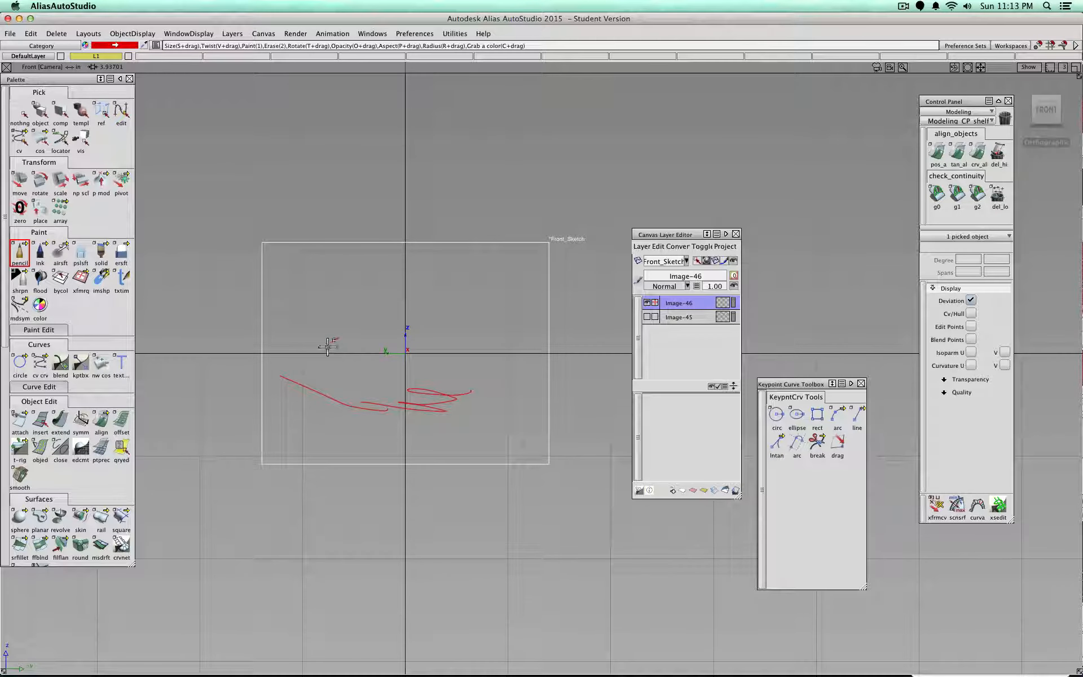
pyautogui.moveTo(329, 342); pyautogui.dragTo(455, 306)
pyautogui.moveTo(350, 323)
pyautogui.mouseDown()
pyautogui.moveTo(536, 302)
pyautogui.moveTo(543, 312)
pyautogui.mouseUp()
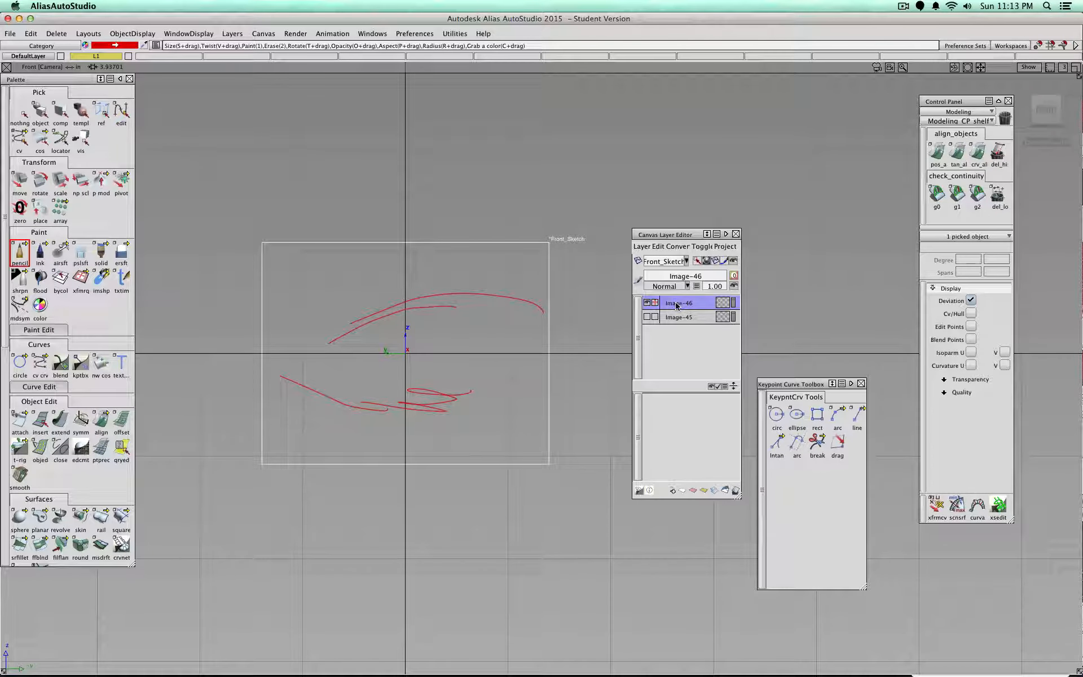
# Compare the strokes on Image-46 and Image-45 by alternating their visibility, and merge Image-46 with the layer below.
pyautogui.click(647, 303)
pyautogui.click(647, 317)
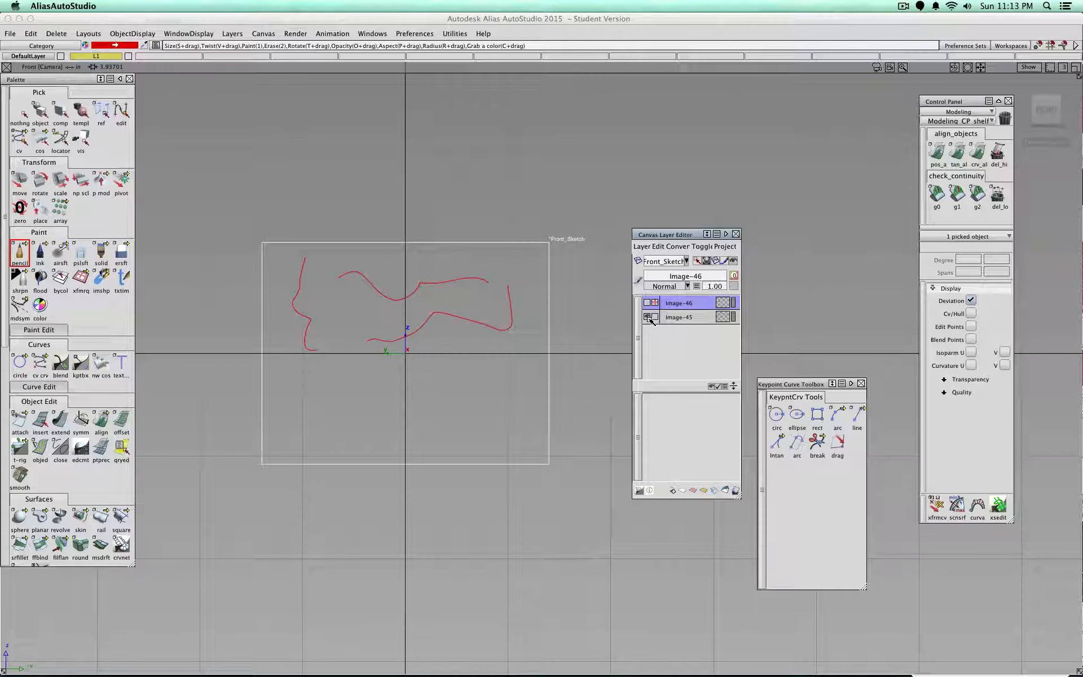
pyautogui.click(647, 317)
pyautogui.click(648, 303)
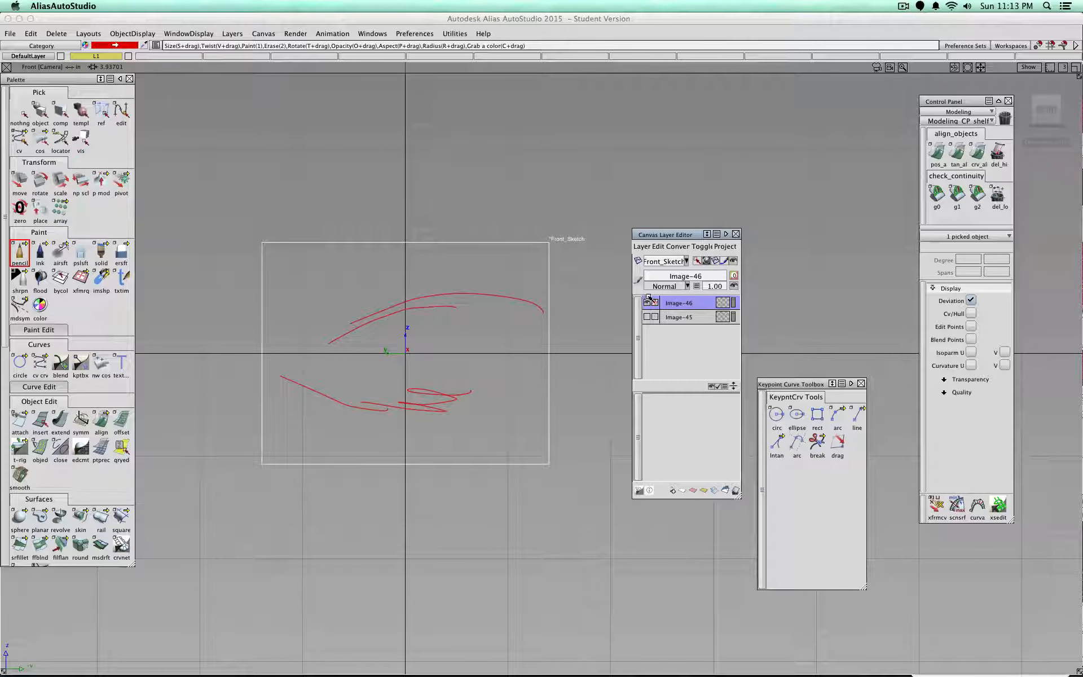
pyautogui.click(641, 246)
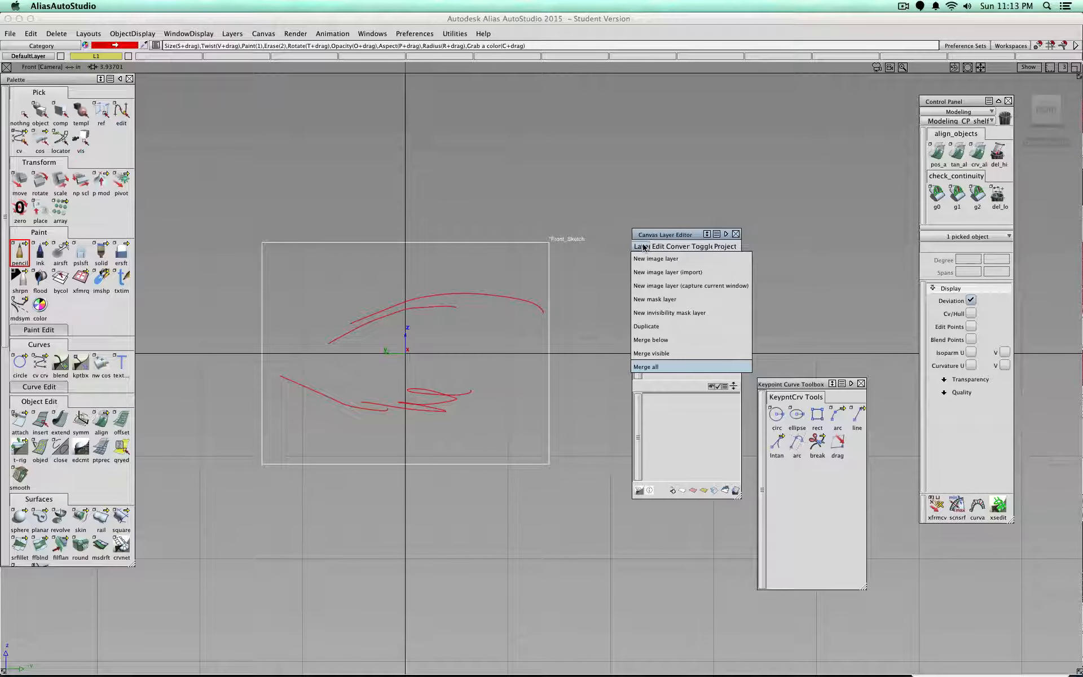
pyautogui.click(672, 339)
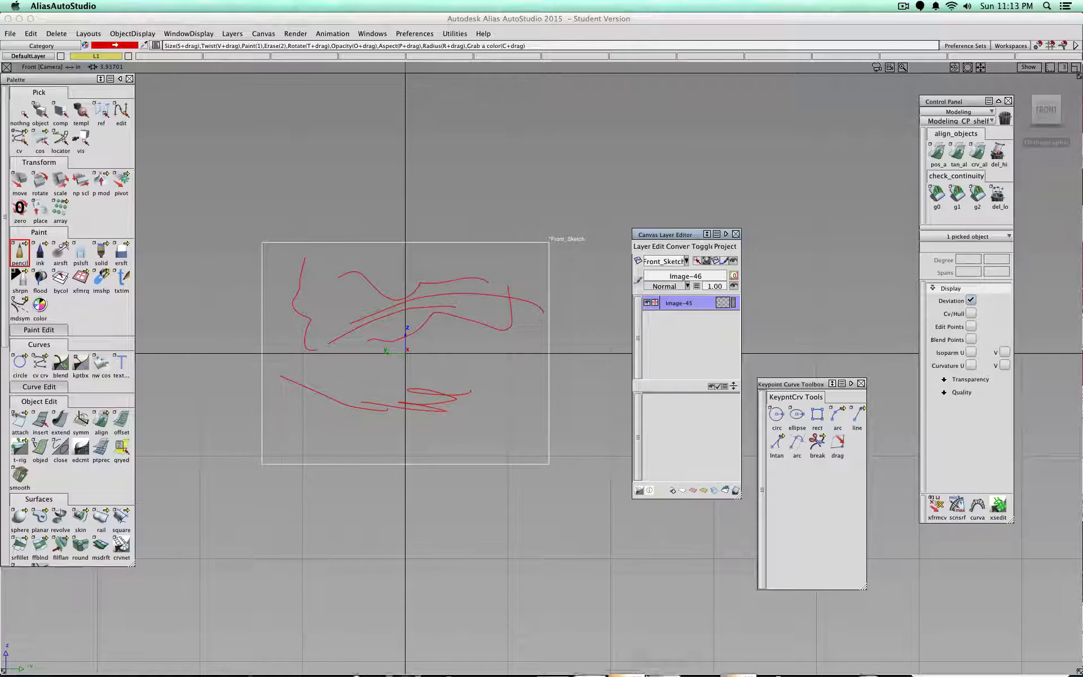
# Switch to SketchBook Pro and check the image size and resolution of Test7.tif.
pyautogui.moveTo(590, 657)
pyautogui.click(479, 654)
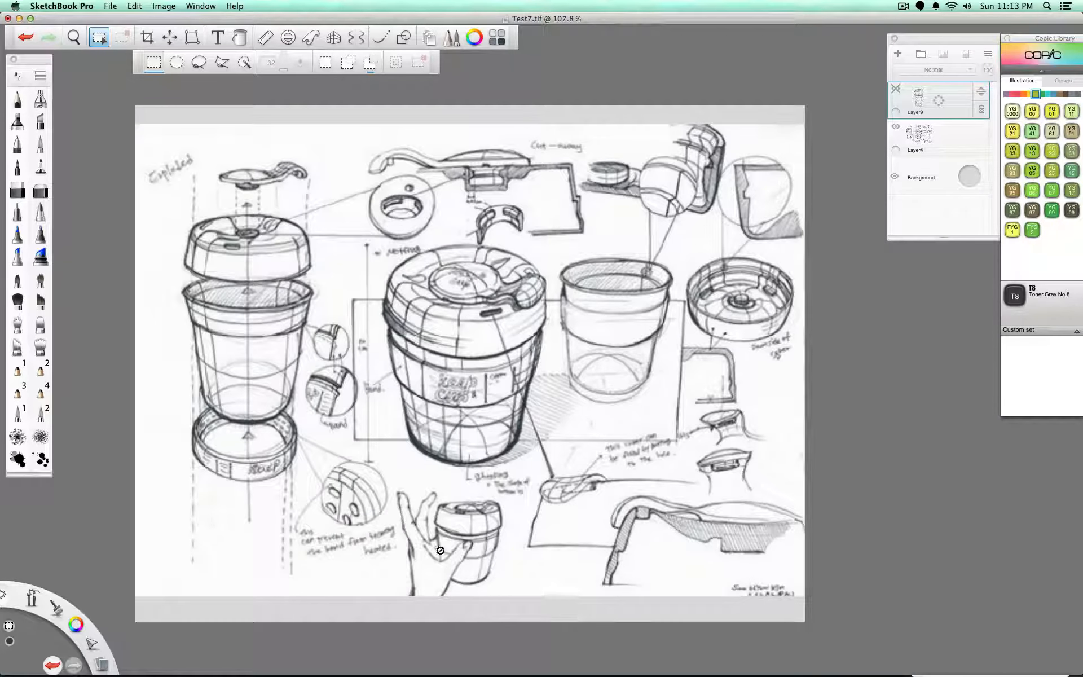
pyautogui.click(135, 6)
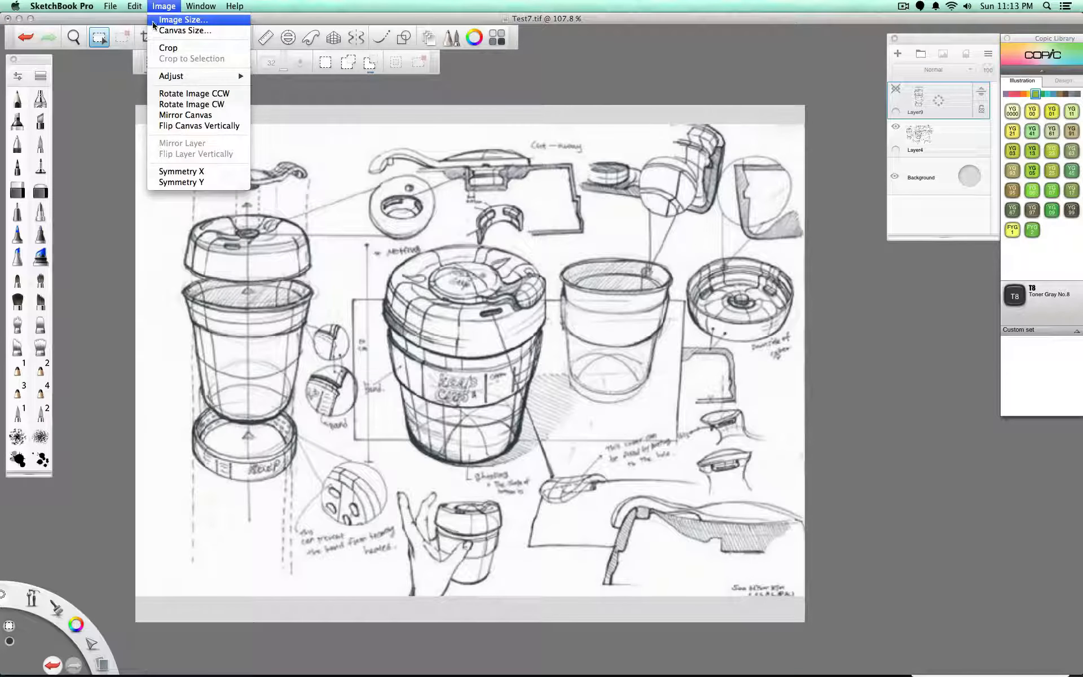
pyautogui.click(155, 21)
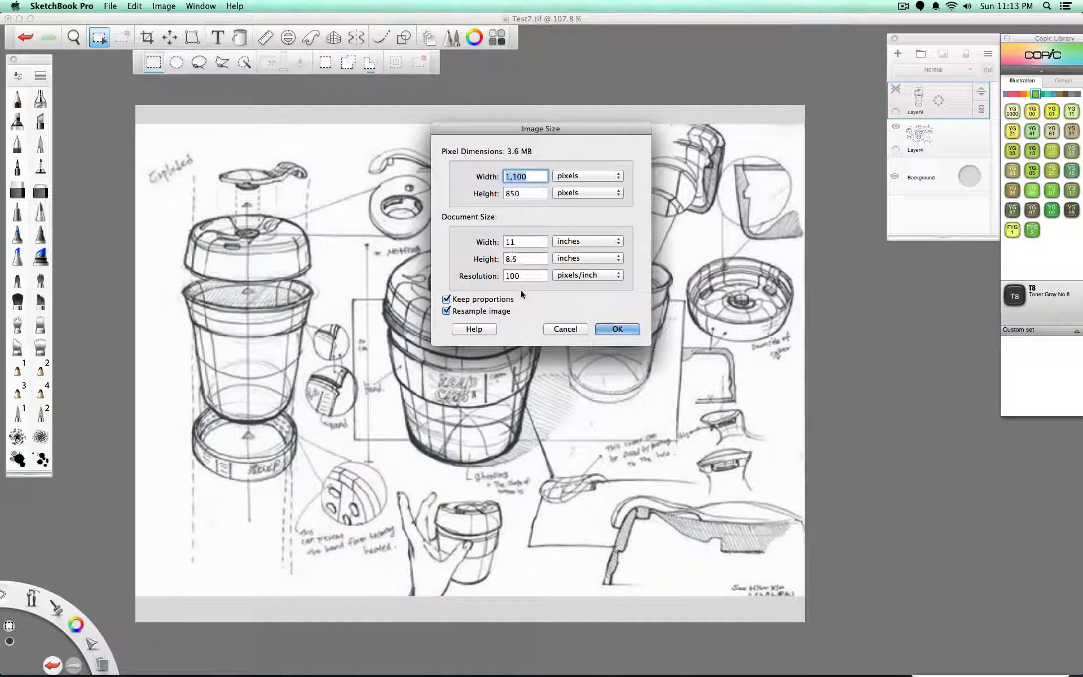
pyautogui.click(617, 329)
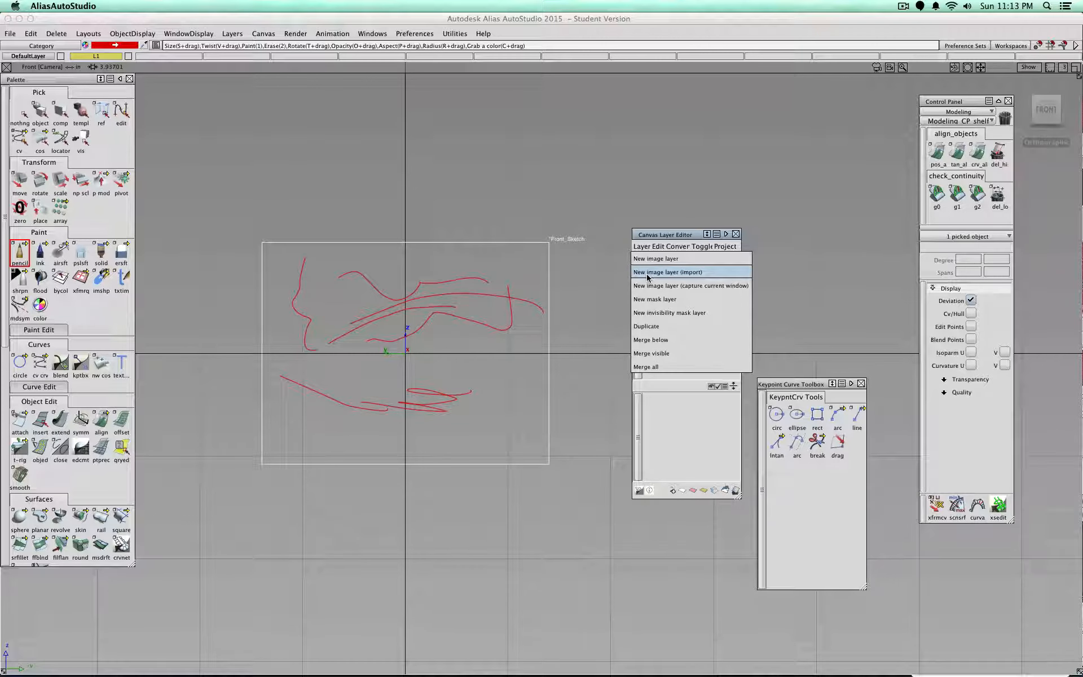
# Back in Alias AutoStudio, import the coffee cup sketch image from the Desktop as new image layers on the Front Sketch canvas.
pyautogui.click(648, 277)
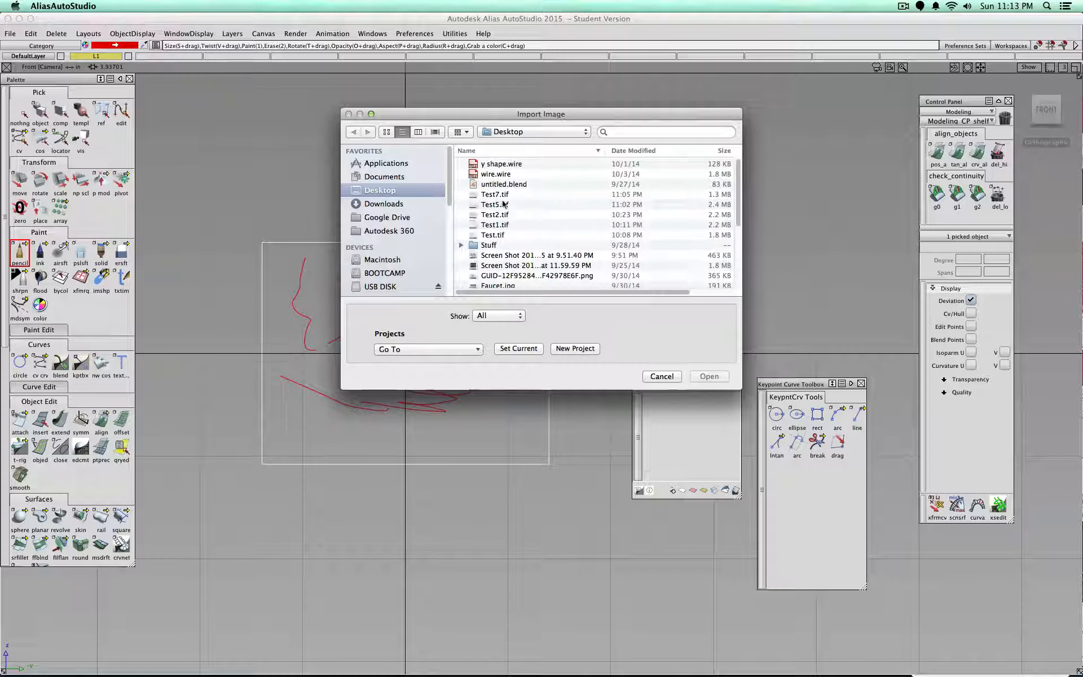
pyautogui.click(530, 204)
pyautogui.press('Down')
pyautogui.press('Down')
pyautogui.press('Down')
pyautogui.press('Down')
pyautogui.press('Down')
pyautogui.press('Down')
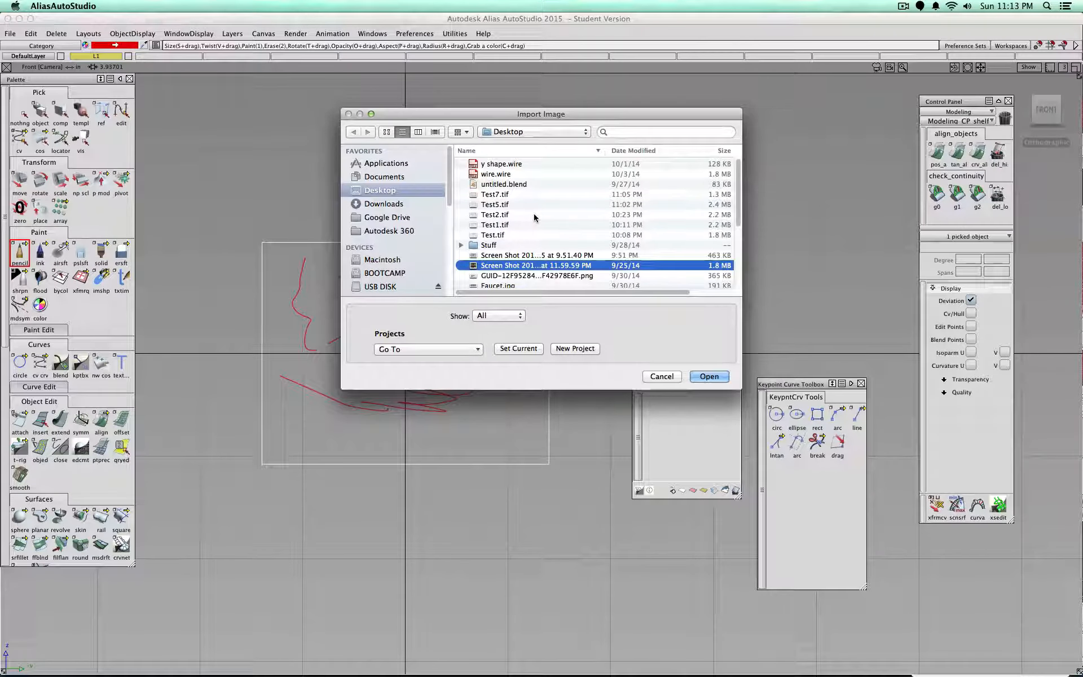
pyautogui.press('Up')
pyautogui.press('Up')
pyautogui.press('Up')
pyautogui.press('Return')
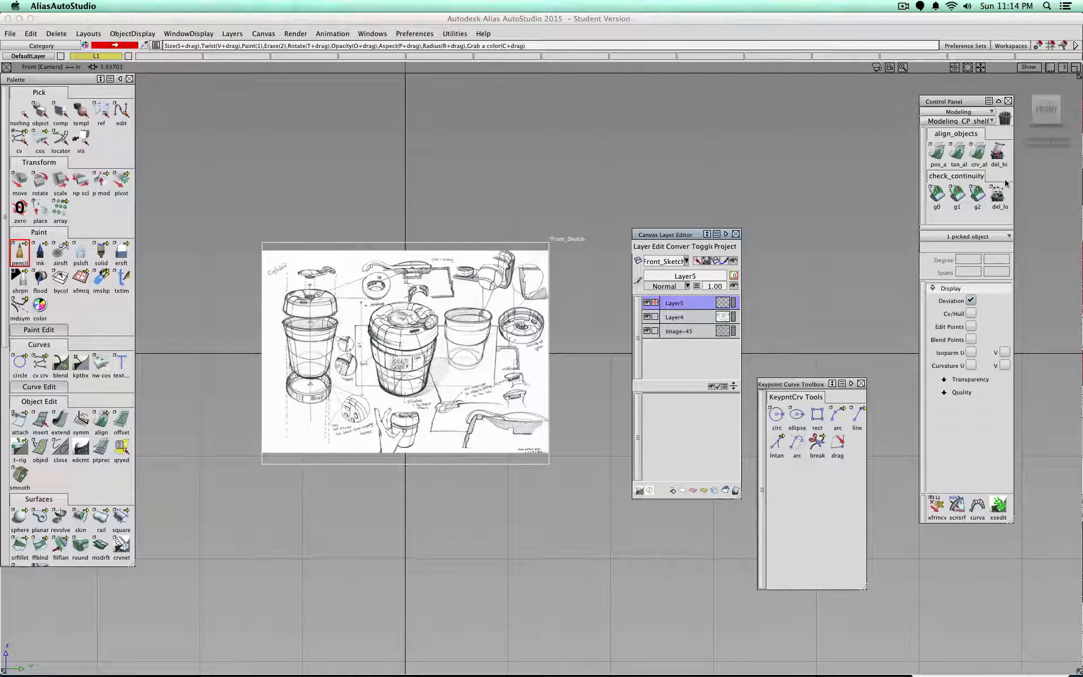
# View the imported cup sketch at an angle, hide its uppermost image layer and toggle the visibility of Layer4.
pyautogui.click(1036, 101)
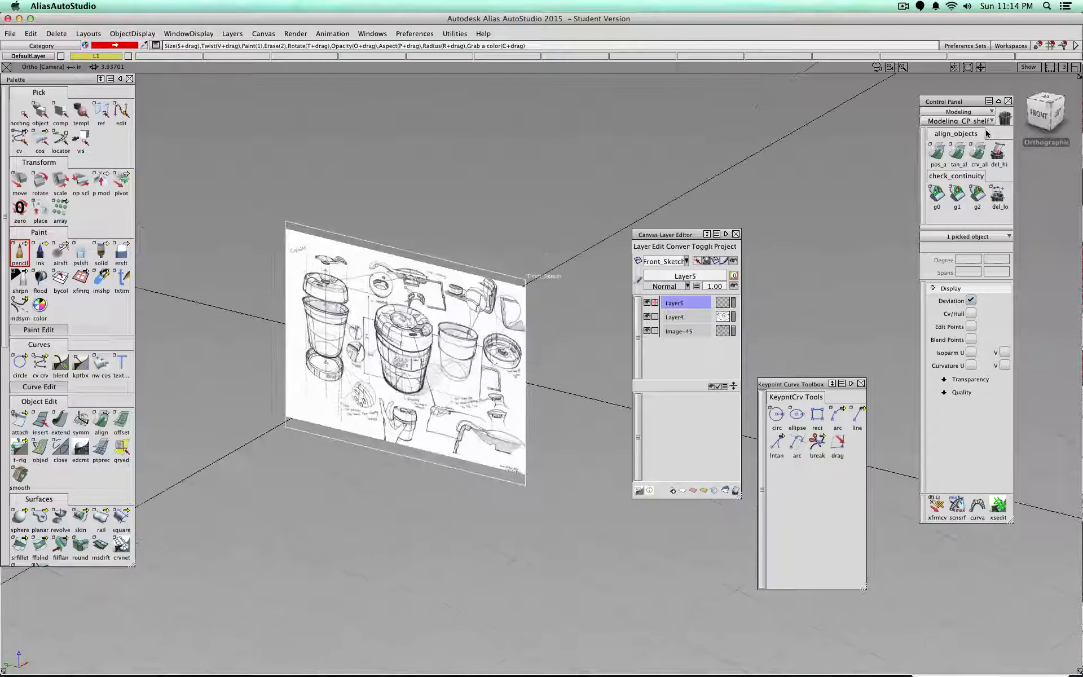
pyautogui.click(647, 303)
pyautogui.click(647, 317)
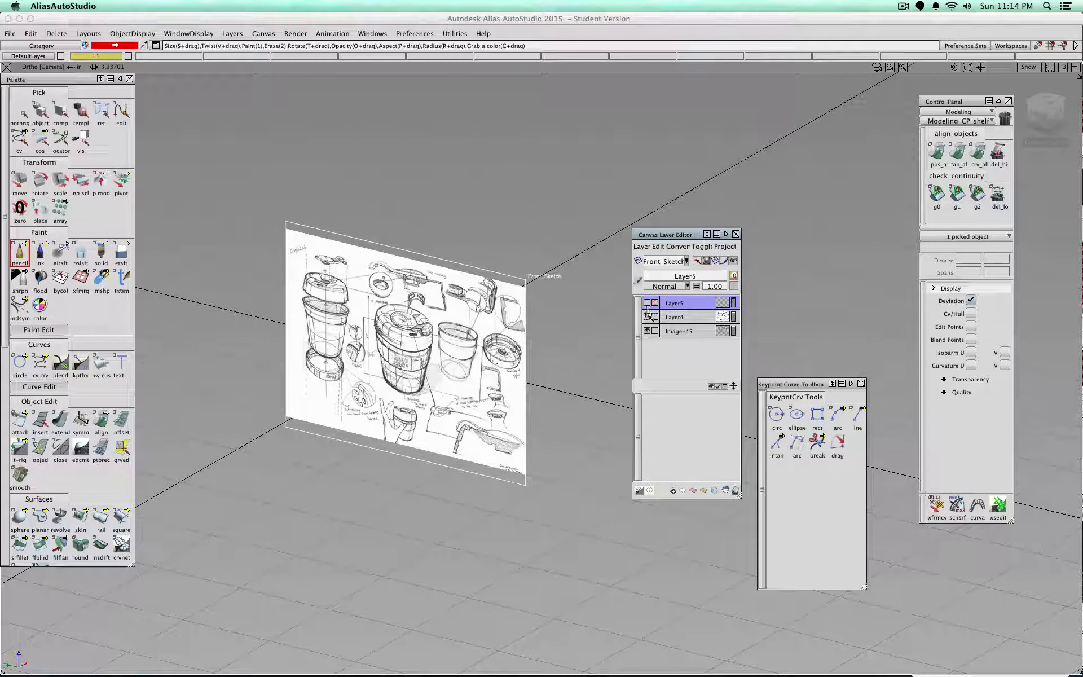
# Switch to SketchBook Pro and check the canvas size of Test7.tif.
pyautogui.press('super+Tab')
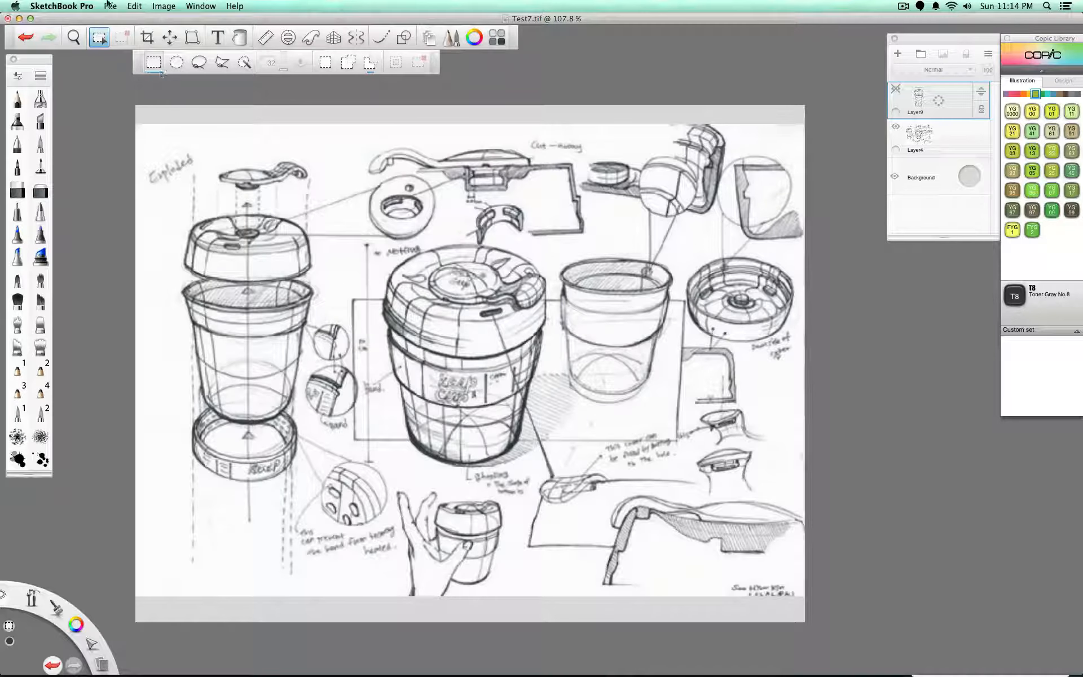
pyautogui.click(162, 6)
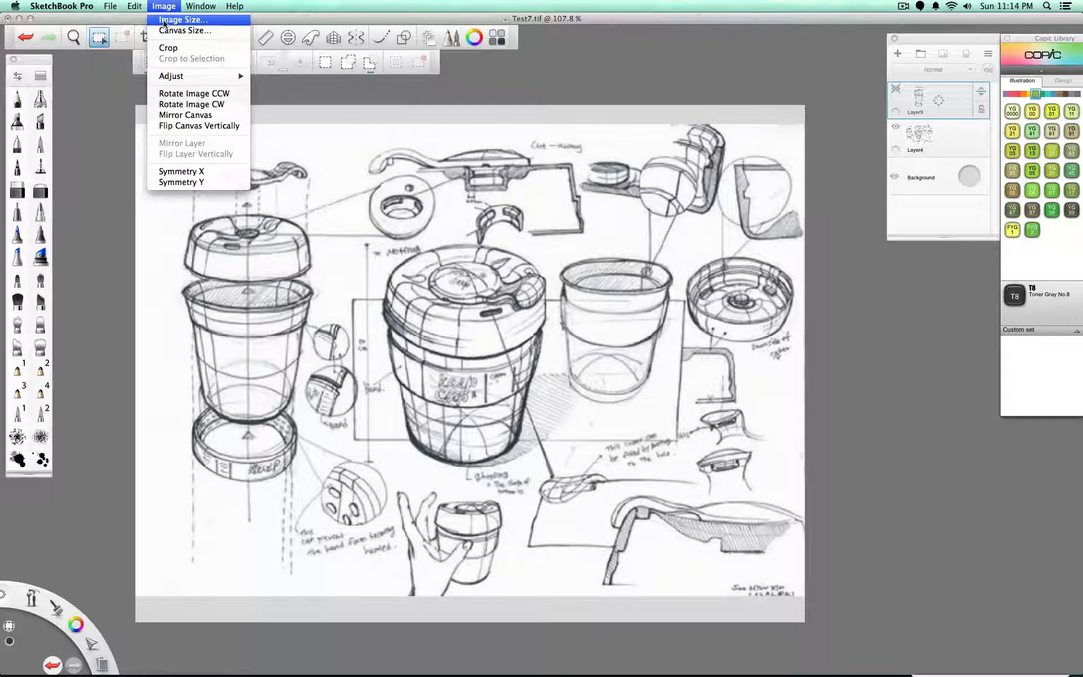
pyautogui.click(185, 29)
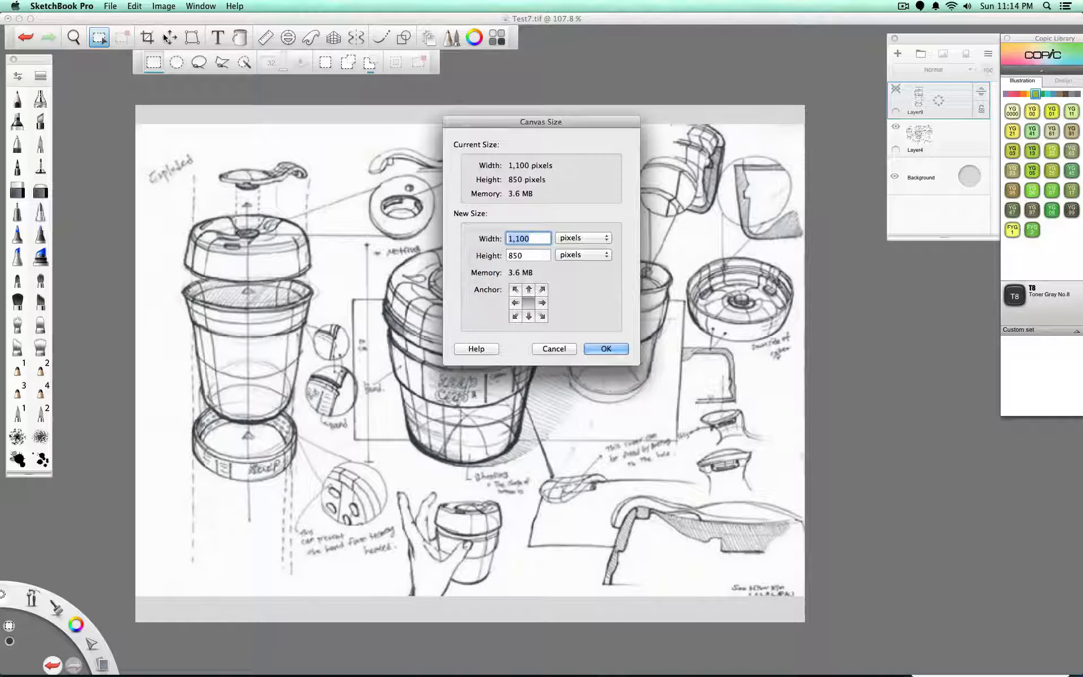
pyautogui.click(552, 349)
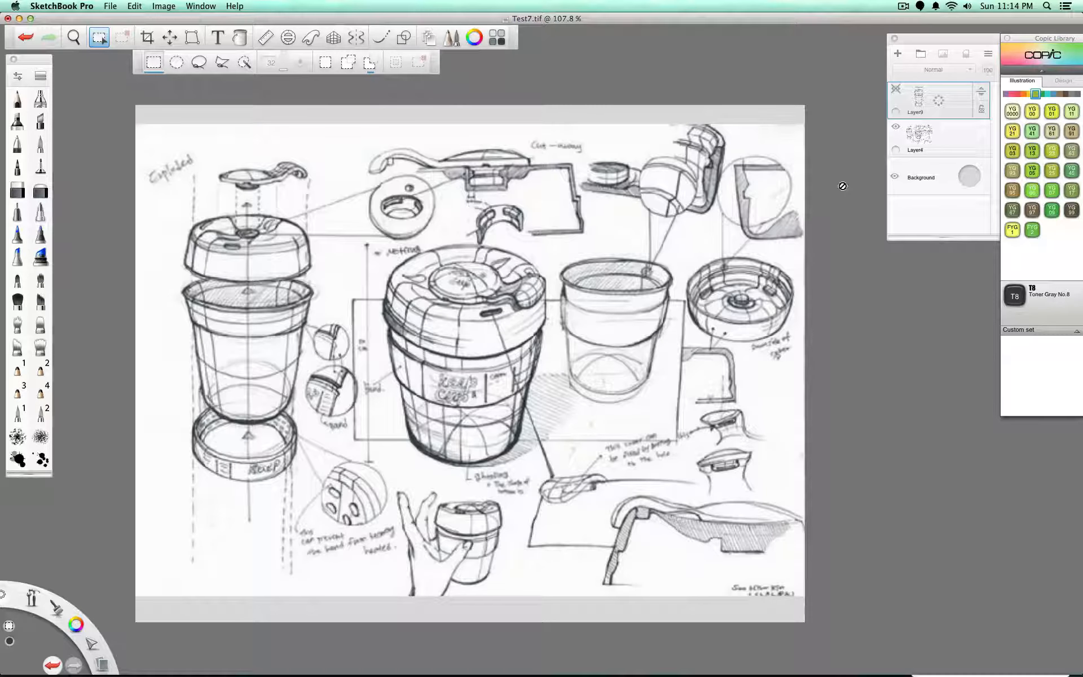
# Copy the exploded cup drawing from Layer4 with a rectangular selection, and close Test7.tif without saving.
pyautogui.click(924, 139)
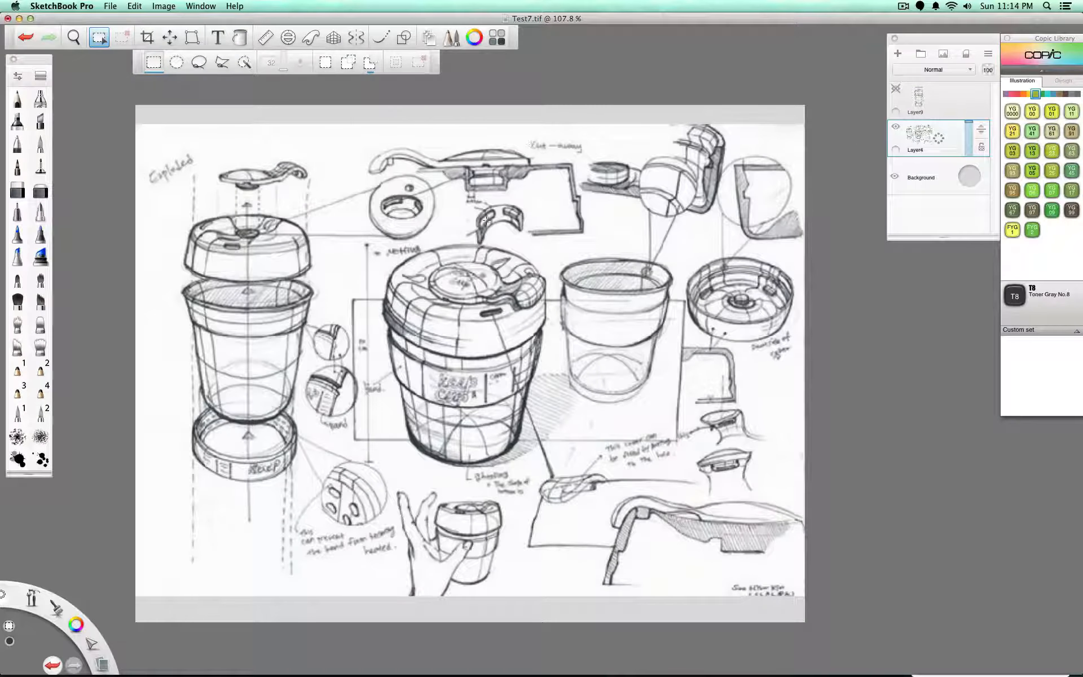
pyautogui.moveTo(159, 198); pyautogui.dragTo(324, 495)
pyautogui.press('super+w')
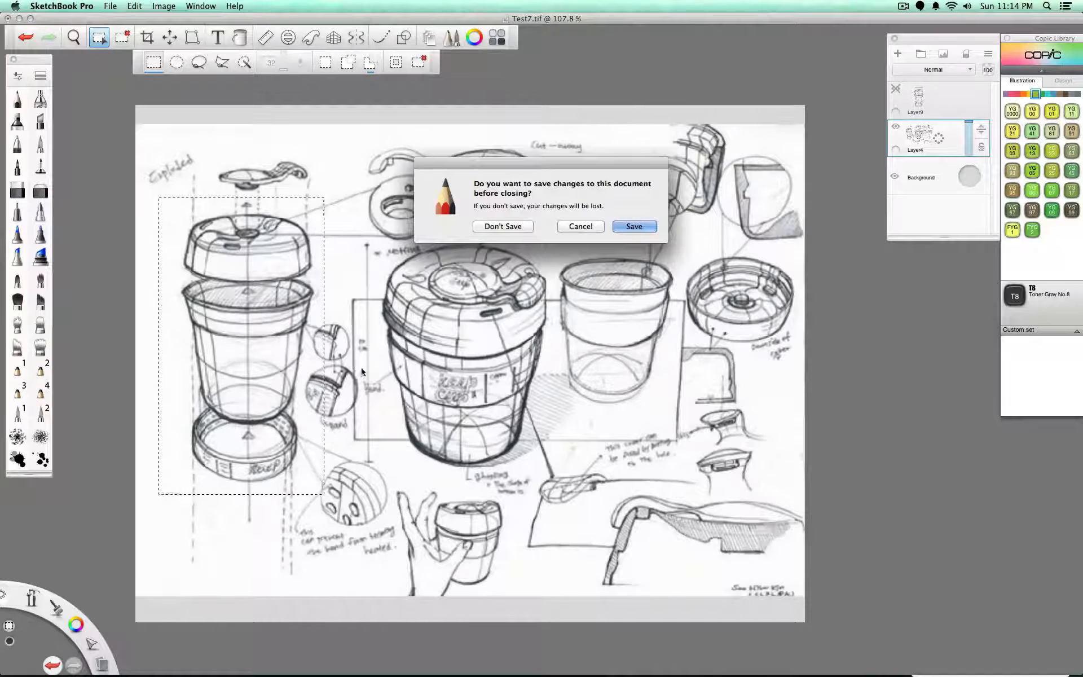
pyautogui.click(502, 226)
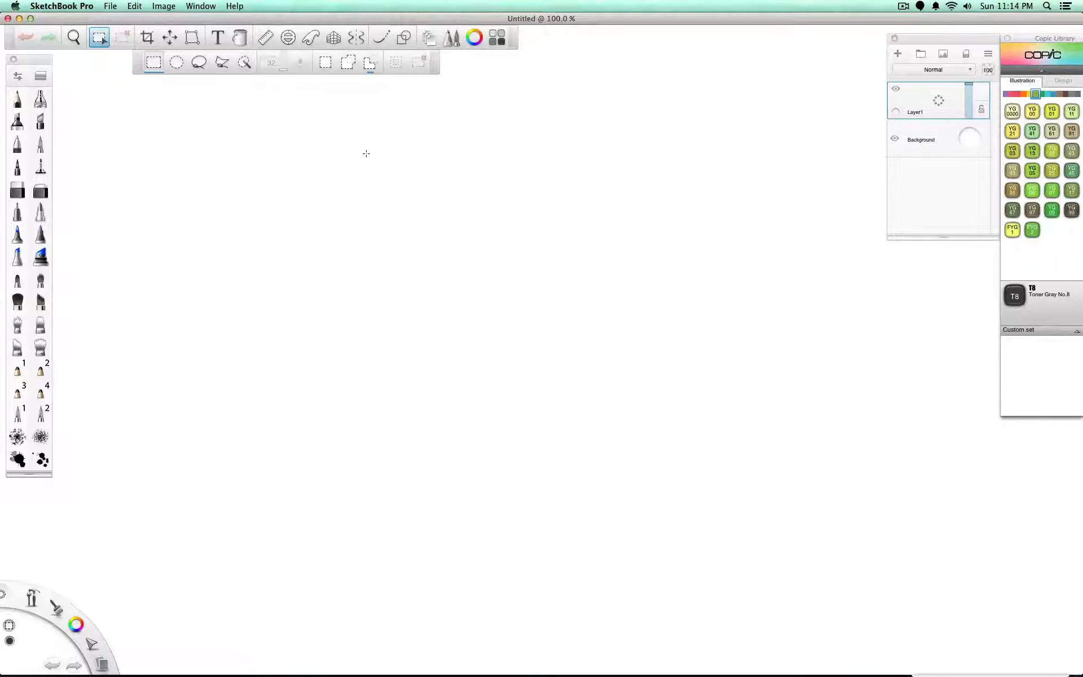
# Open the canvas size settings of the blank untitled image and set both width and height units to inches.
pyautogui.scroll(-3, 375, 161)
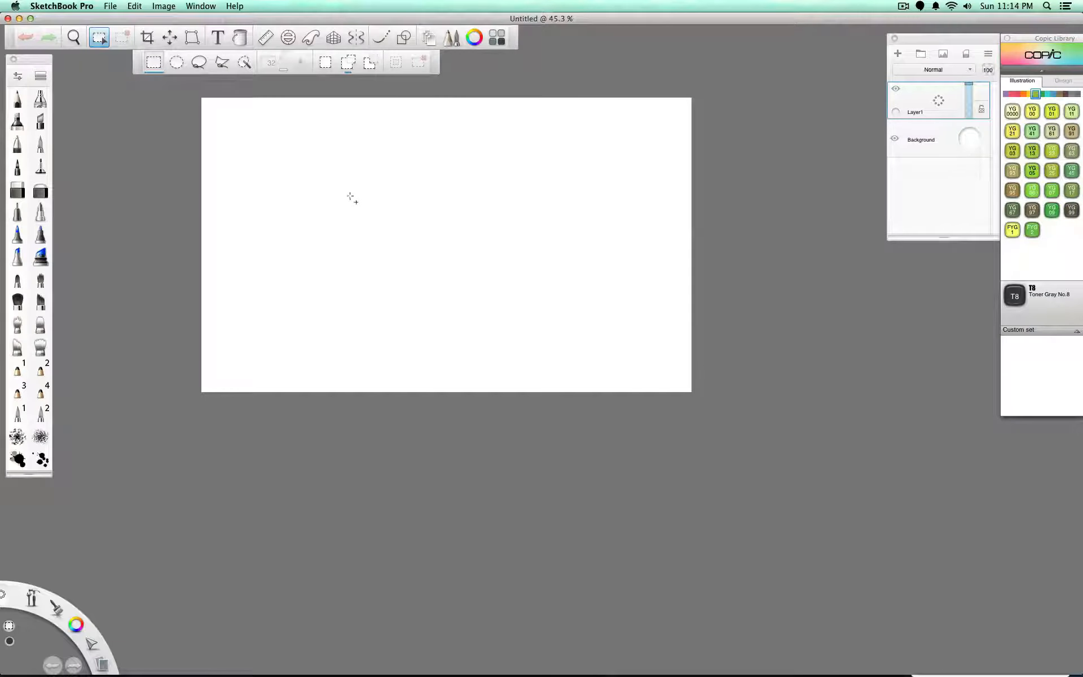
pyautogui.click(164, 6)
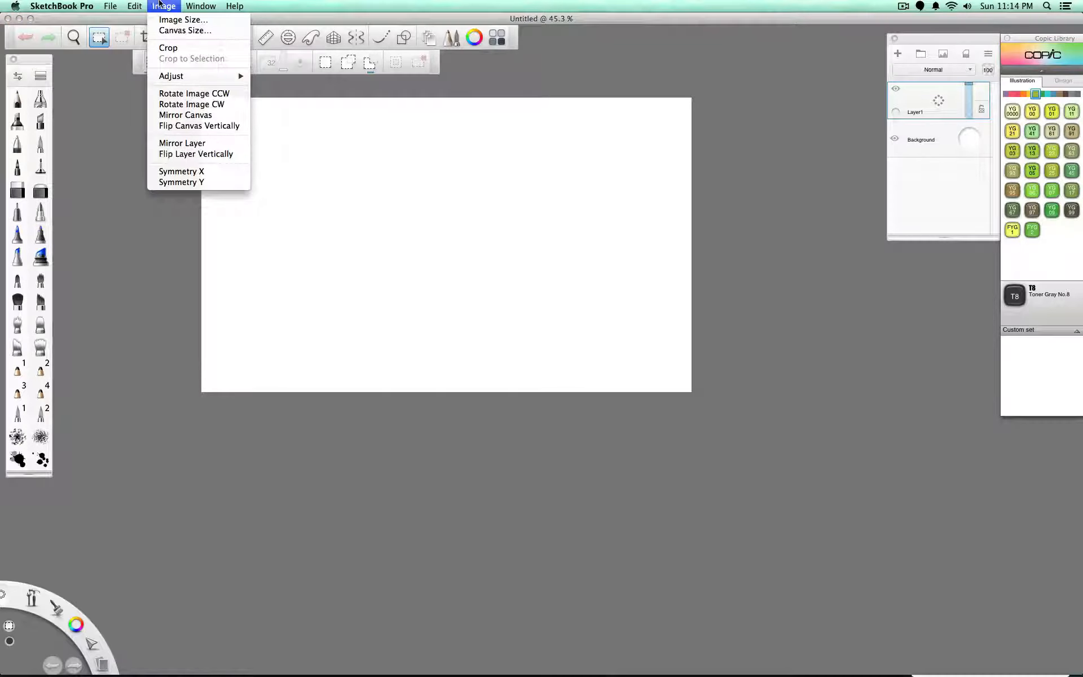
pyautogui.click(171, 30)
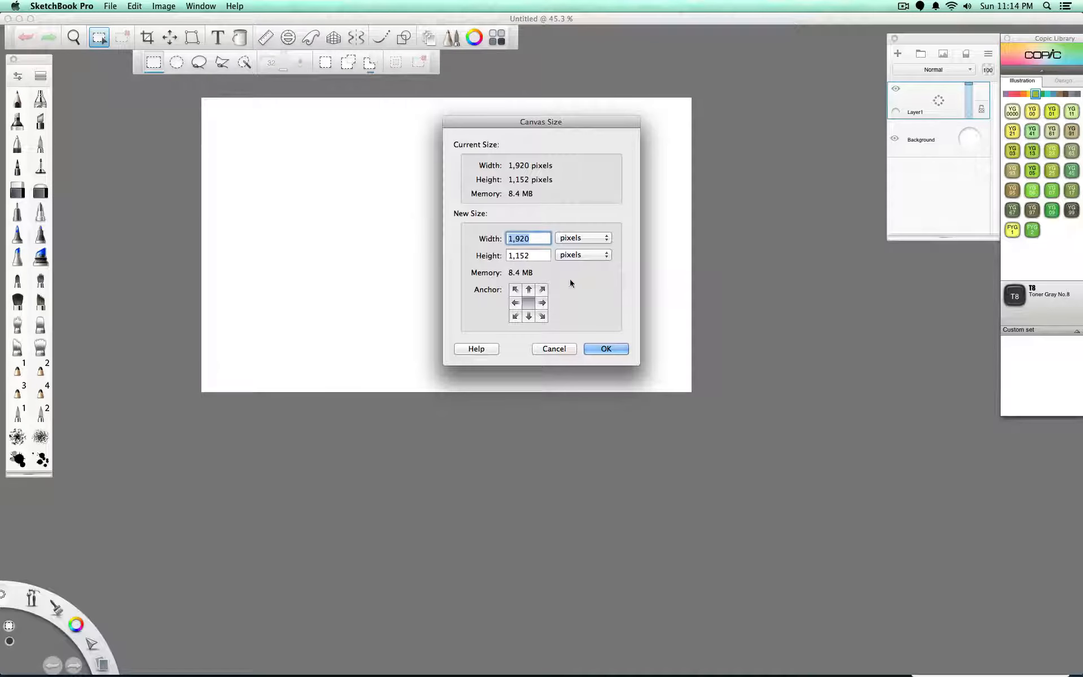
pyautogui.click(583, 238)
pyautogui.click(592, 249)
pyautogui.click(587, 256)
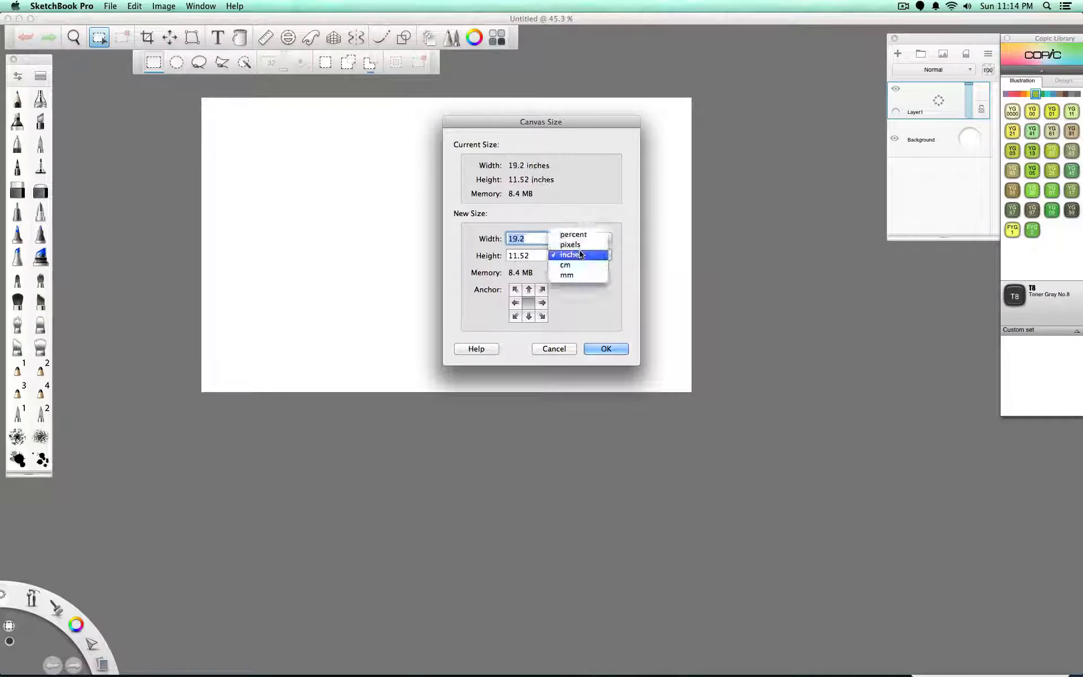
pyautogui.click(581, 266)
pyautogui.click(578, 256)
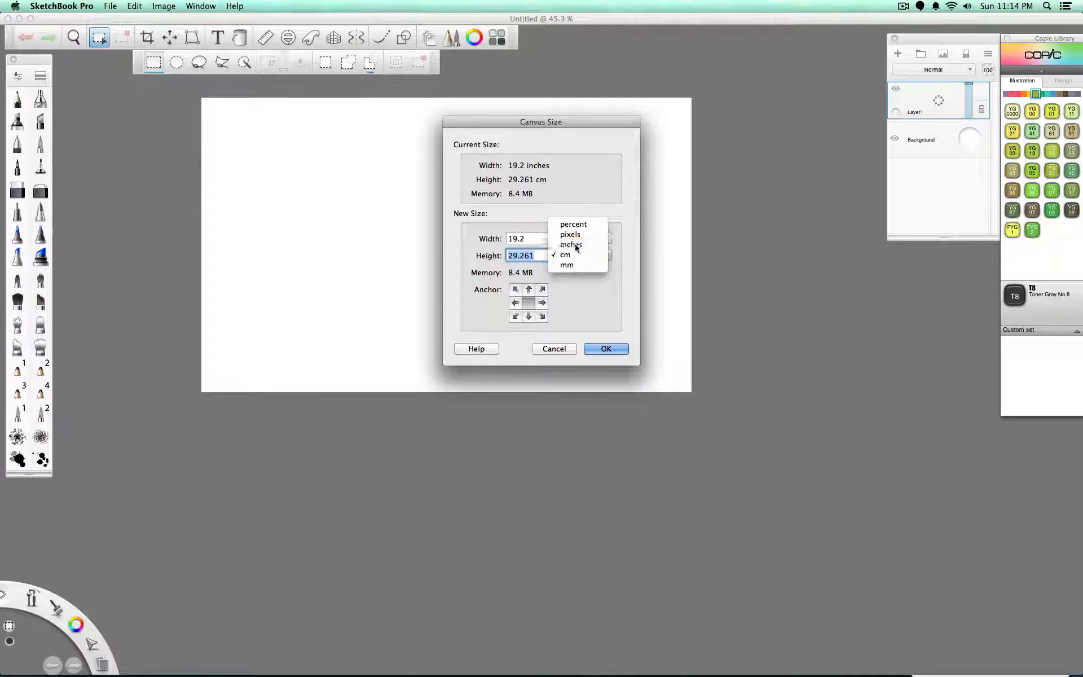
pyautogui.click(573, 244)
# Resize the blank canvas to 2 inches wide by 8 inches high.
pyautogui.press('Tab')
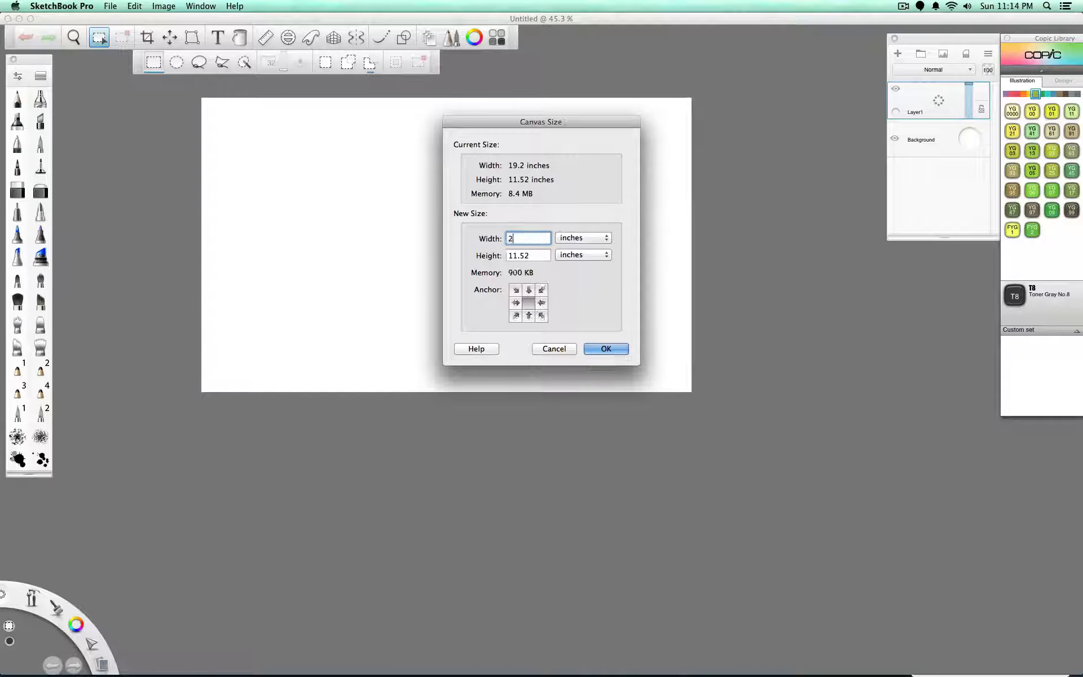
pyautogui.write('2')
pyautogui.press('Tab')
pyautogui.write('=')
pyautogui.press('Return')
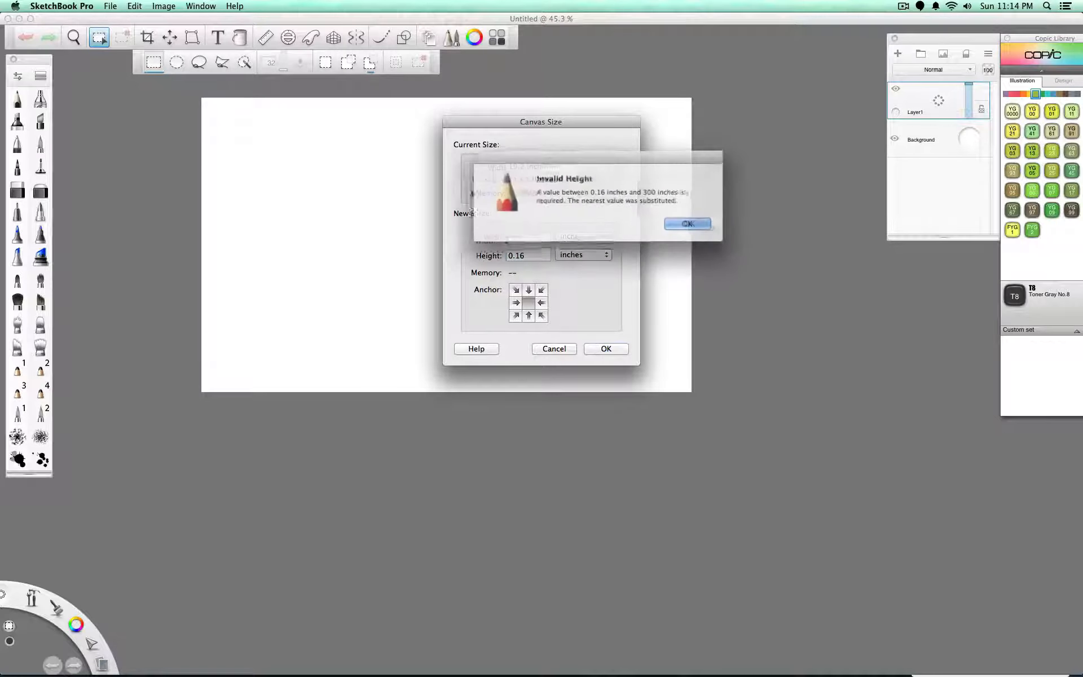
pyautogui.click(688, 222)
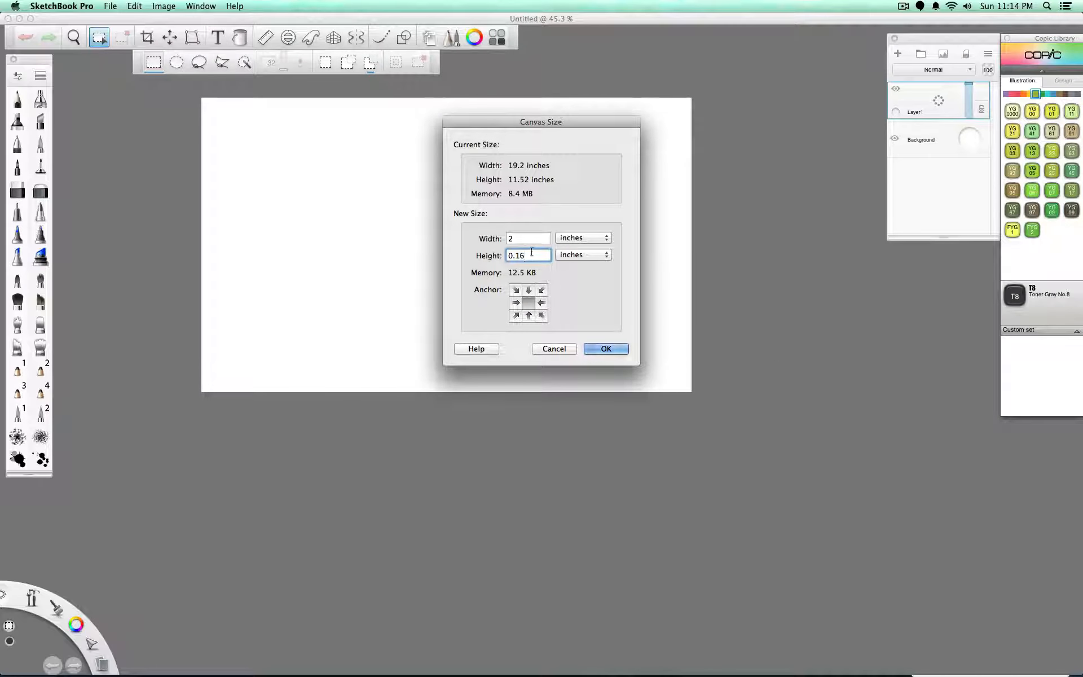
pyautogui.moveTo(529, 254); pyautogui.dragTo(486, 255)
pyautogui.write('8')
pyautogui.press('Return')
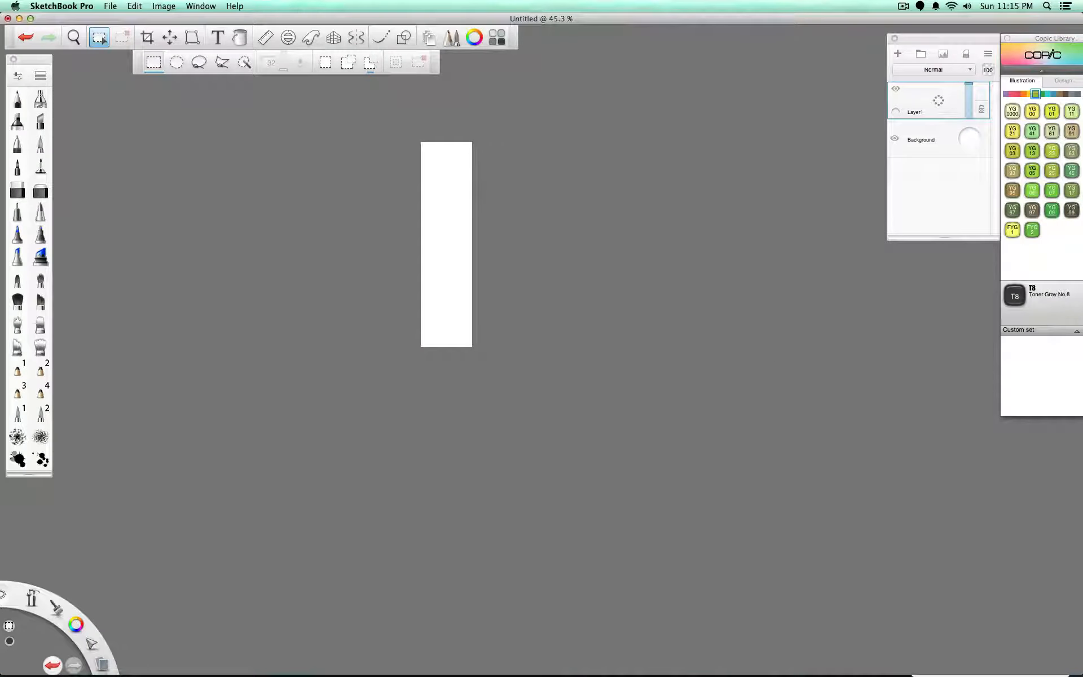
# Paste the copied exploded cup as a new layer and set the canvas width to 3 inches.
pyautogui.press('super+v')
pyautogui.moveTo(484, 282); pyautogui.dragTo(265, 62)
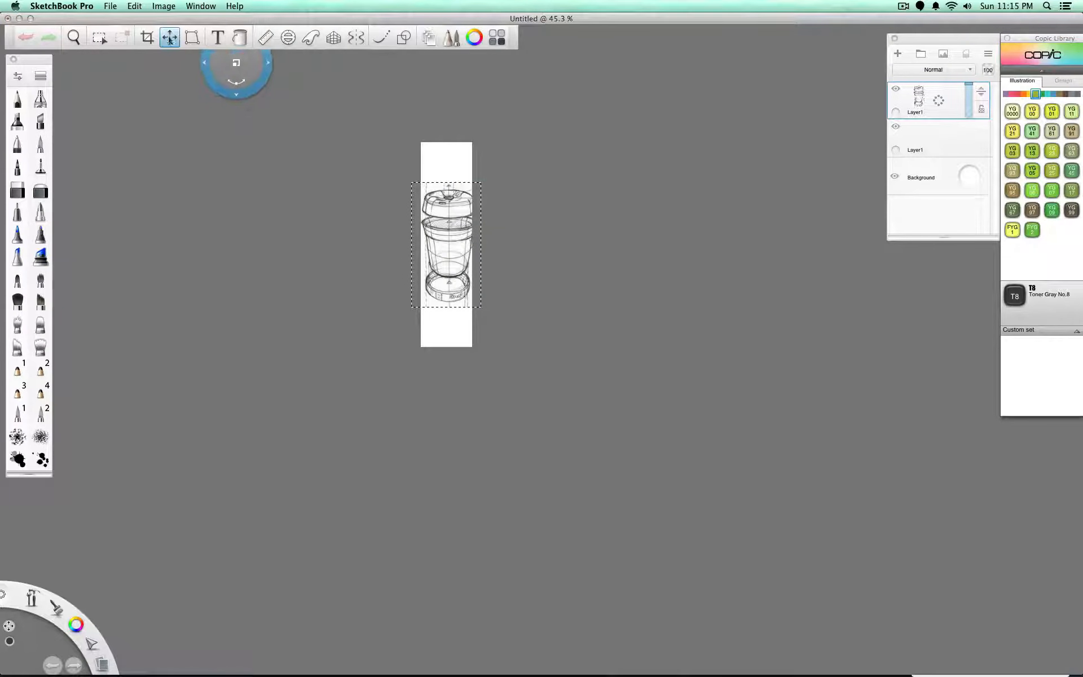
pyautogui.click(164, 5)
pyautogui.click(166, 31)
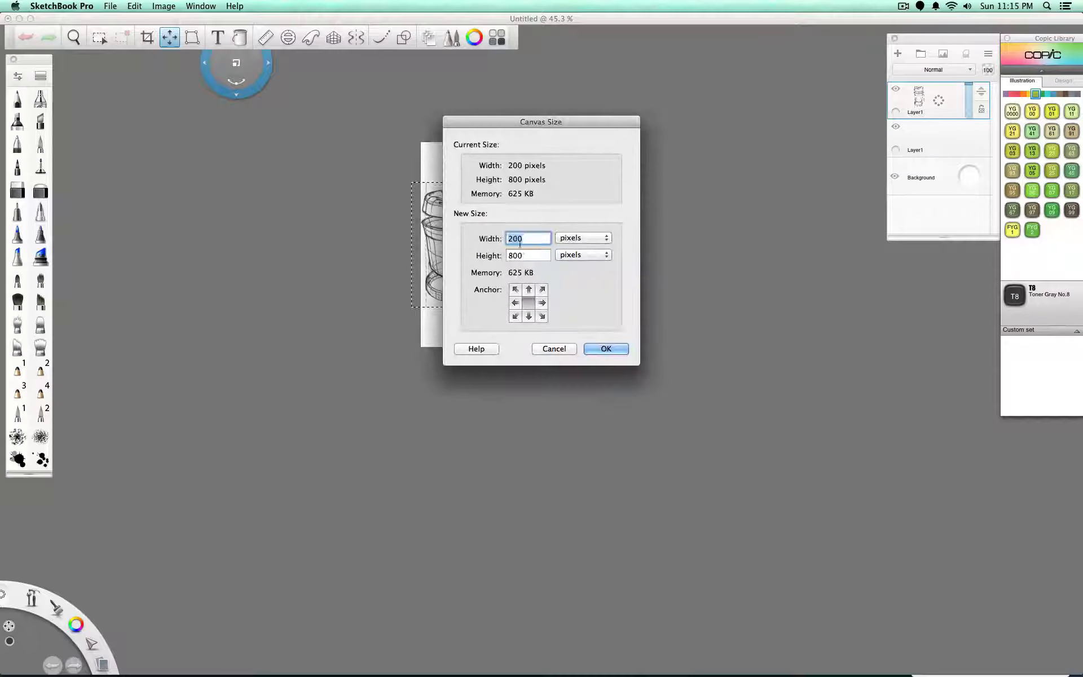
pyautogui.click(583, 237)
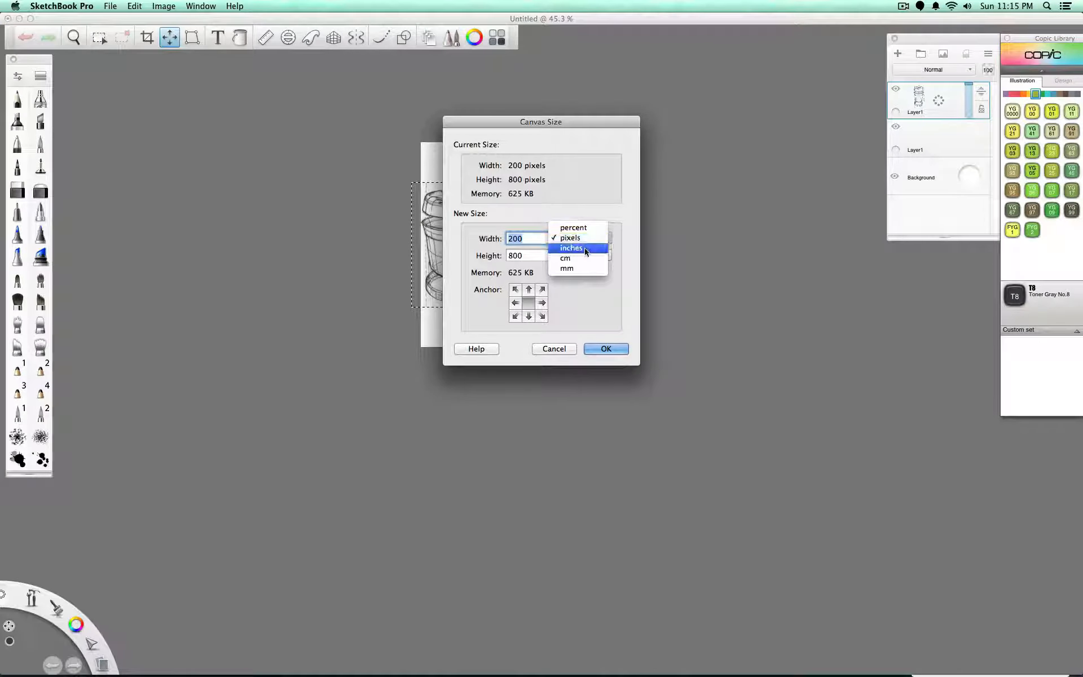
pyautogui.click(573, 247)
pyautogui.click(584, 255)
pyautogui.click(585, 256)
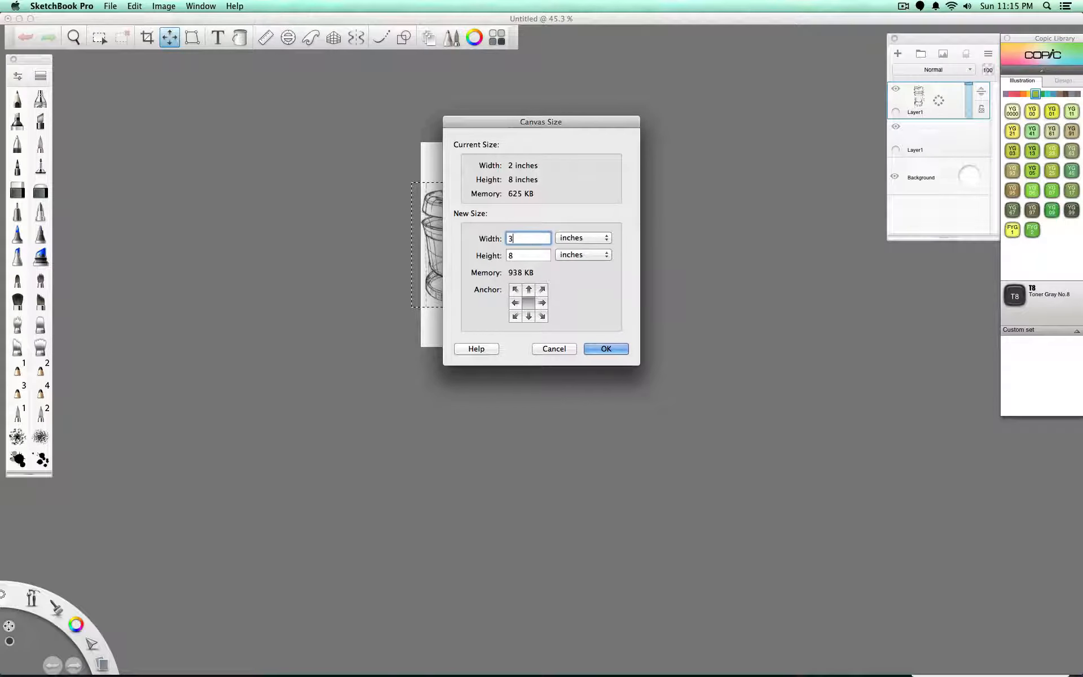
pyautogui.press('Return')
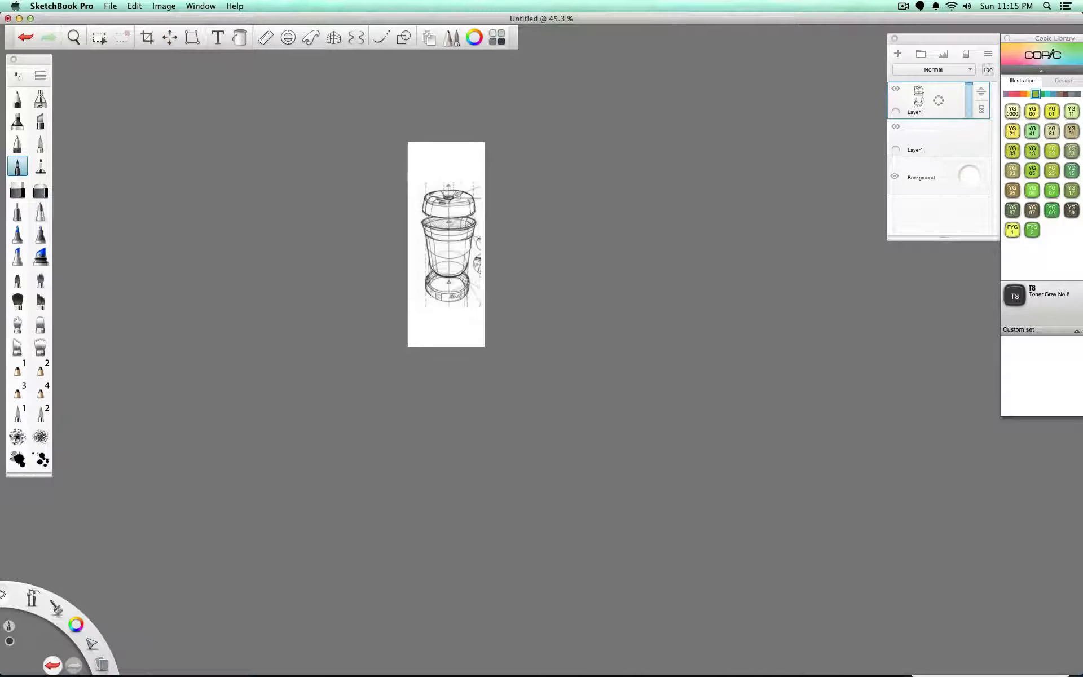
# Set the canvas height to 6 inches, keeping the pasted cup centred.
pyautogui.click(160, 6)
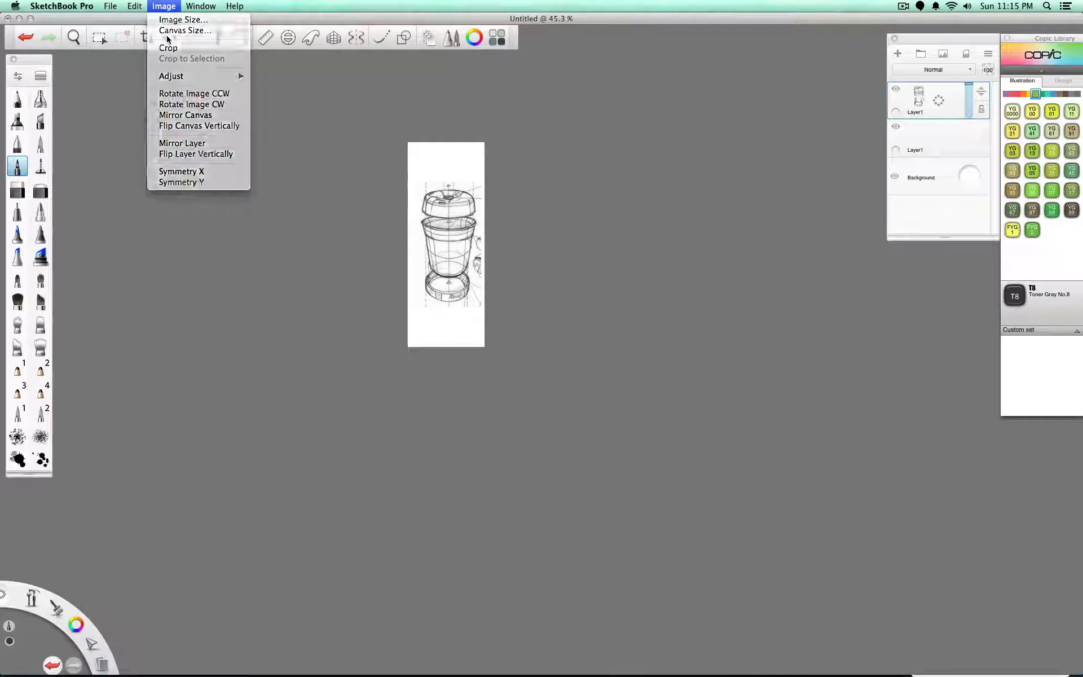
pyautogui.click(175, 31)
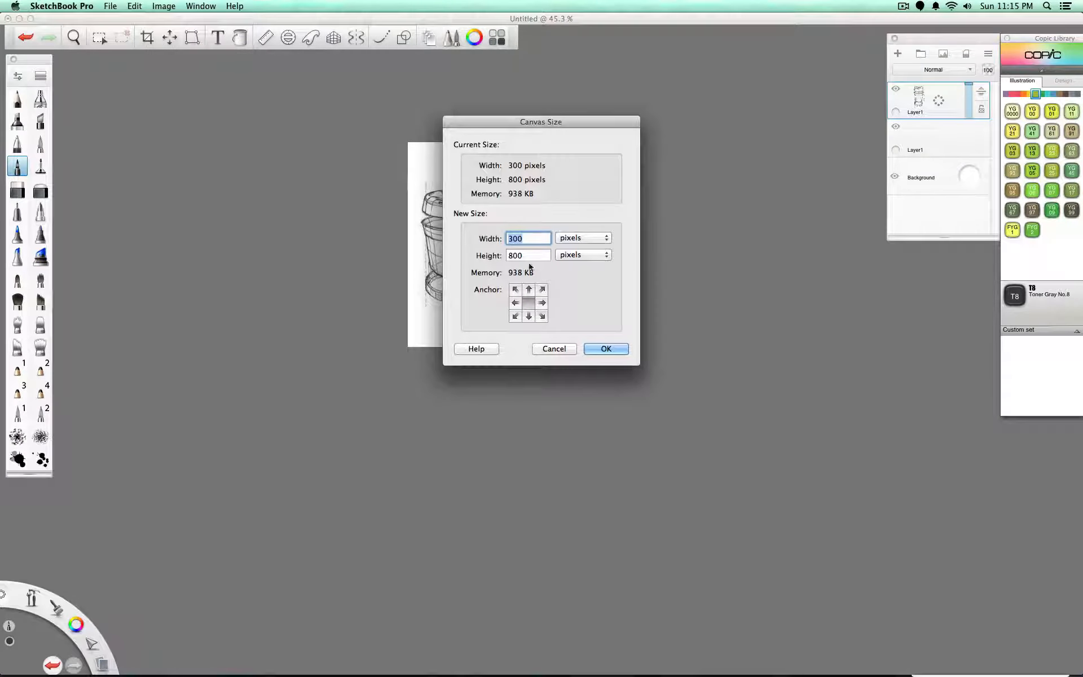
pyautogui.click(583, 255)
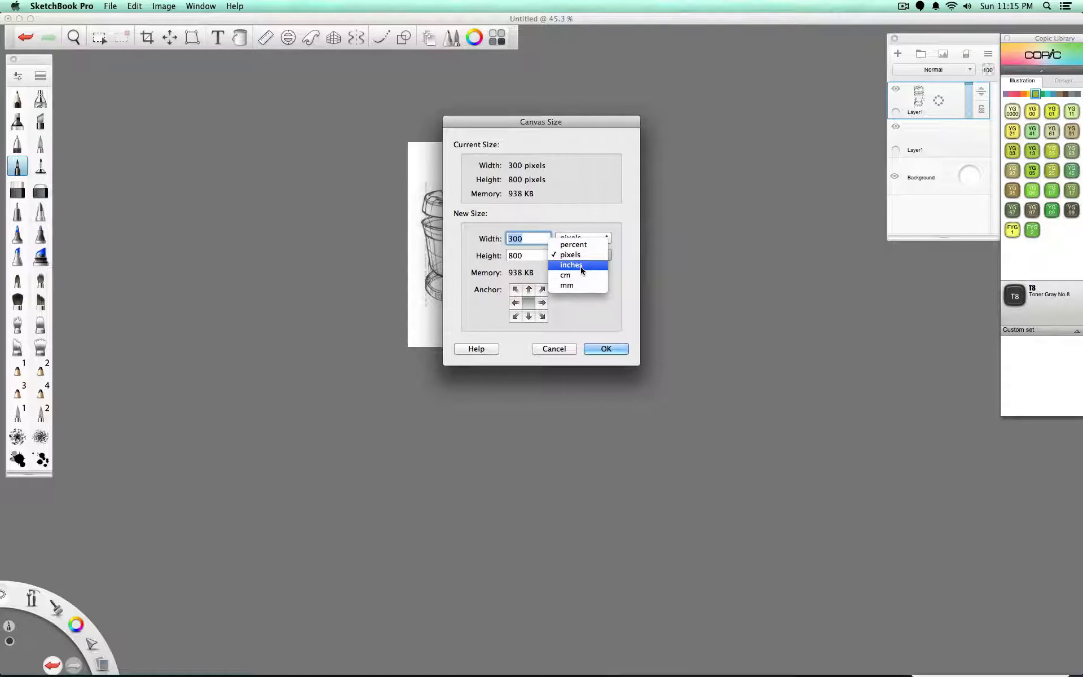
pyautogui.click(632, 264)
pyautogui.write('6')
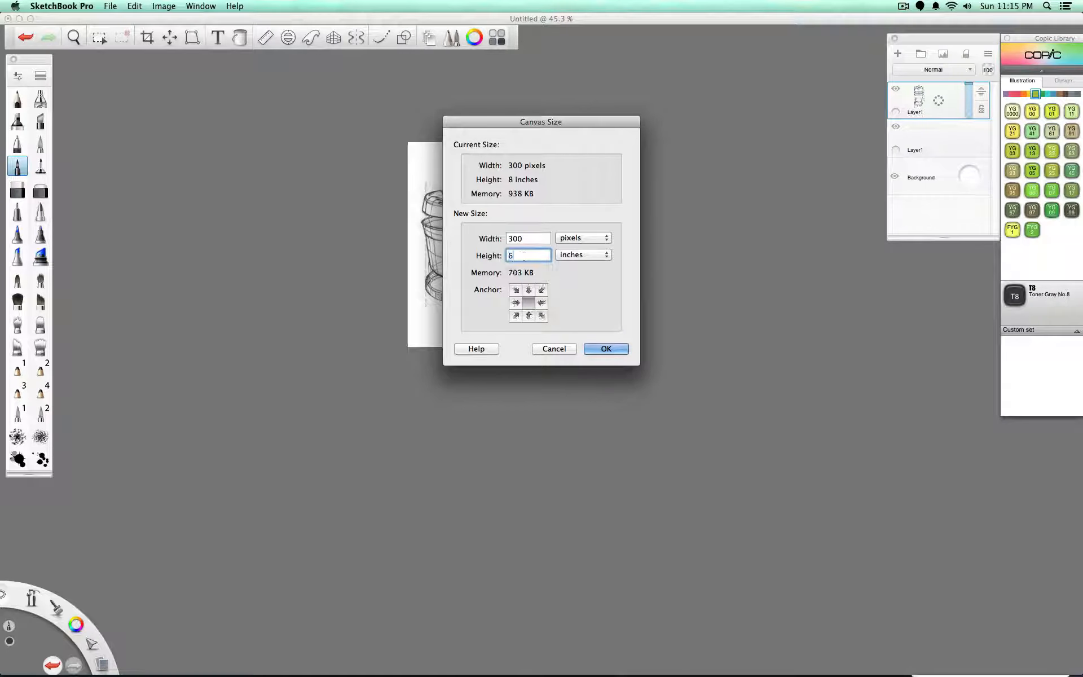
pyautogui.press('Return')
pyautogui.scroll(5, 504, 239)
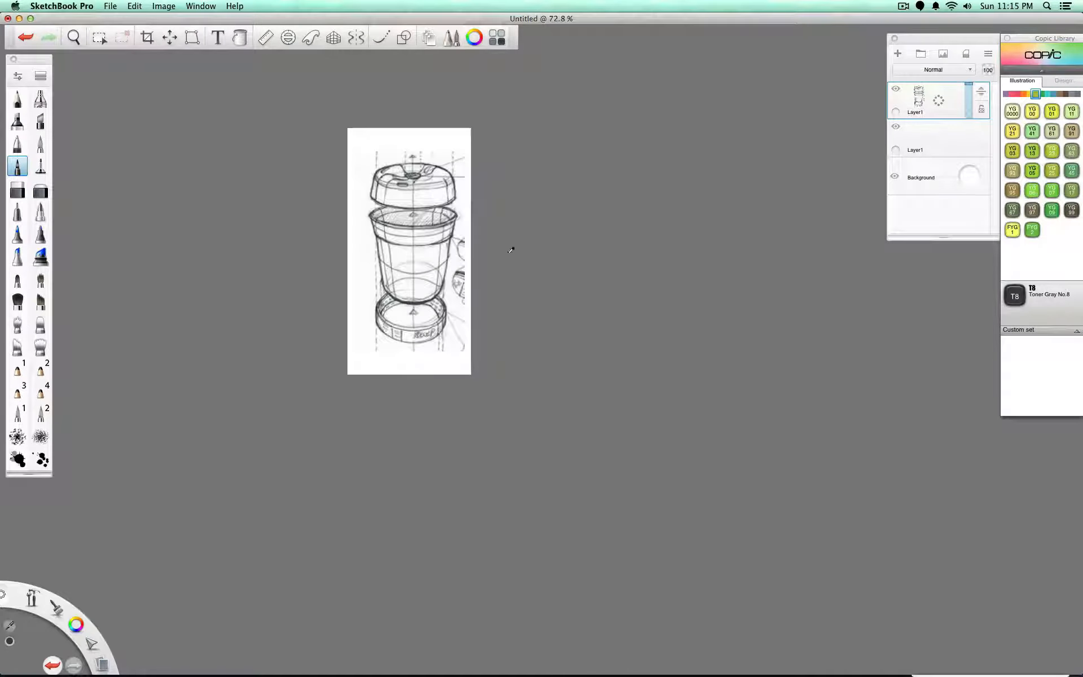
# Check the canvas width and height in inches.
pyautogui.click(163, 6)
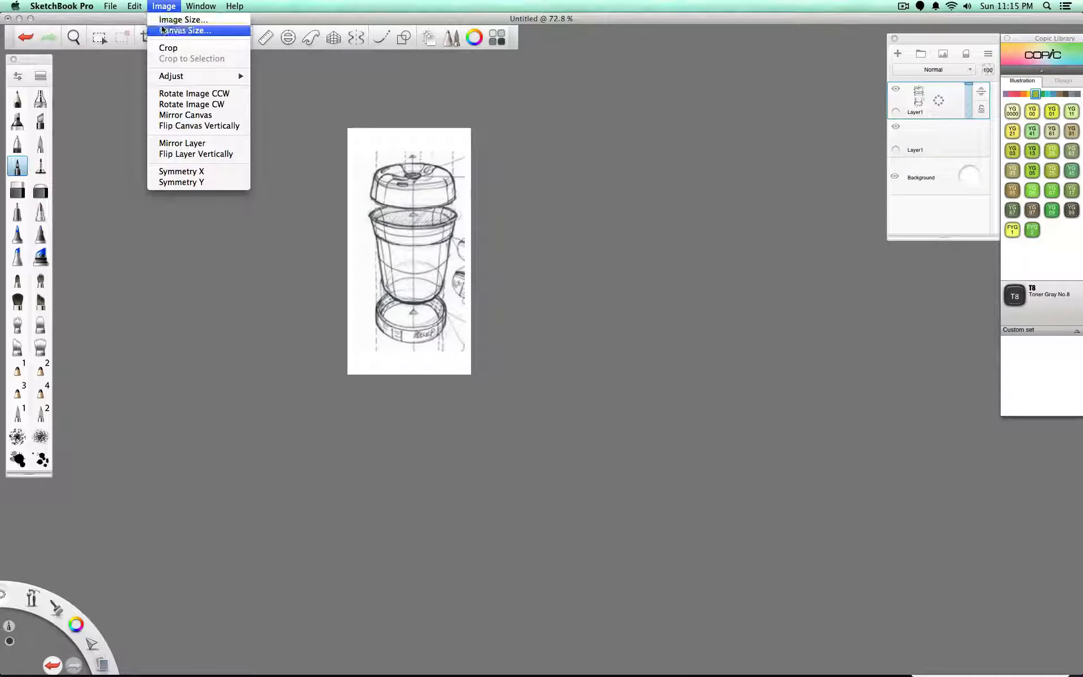
pyautogui.click(185, 31)
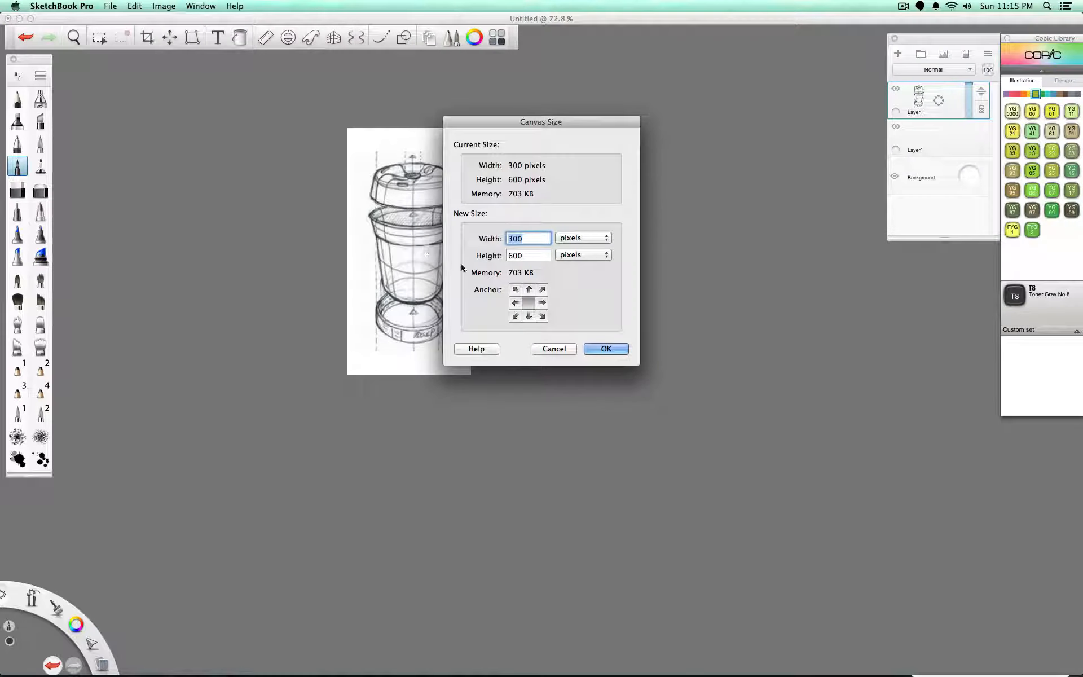
pyautogui.click(578, 238)
pyautogui.click(575, 248)
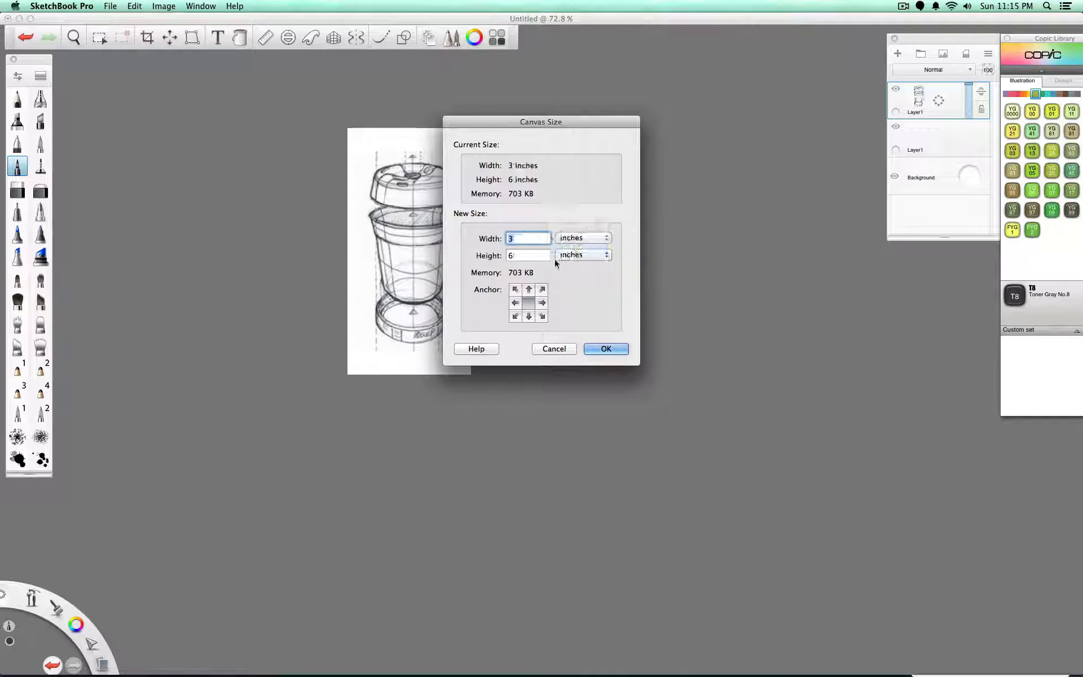
pyautogui.press('Return')
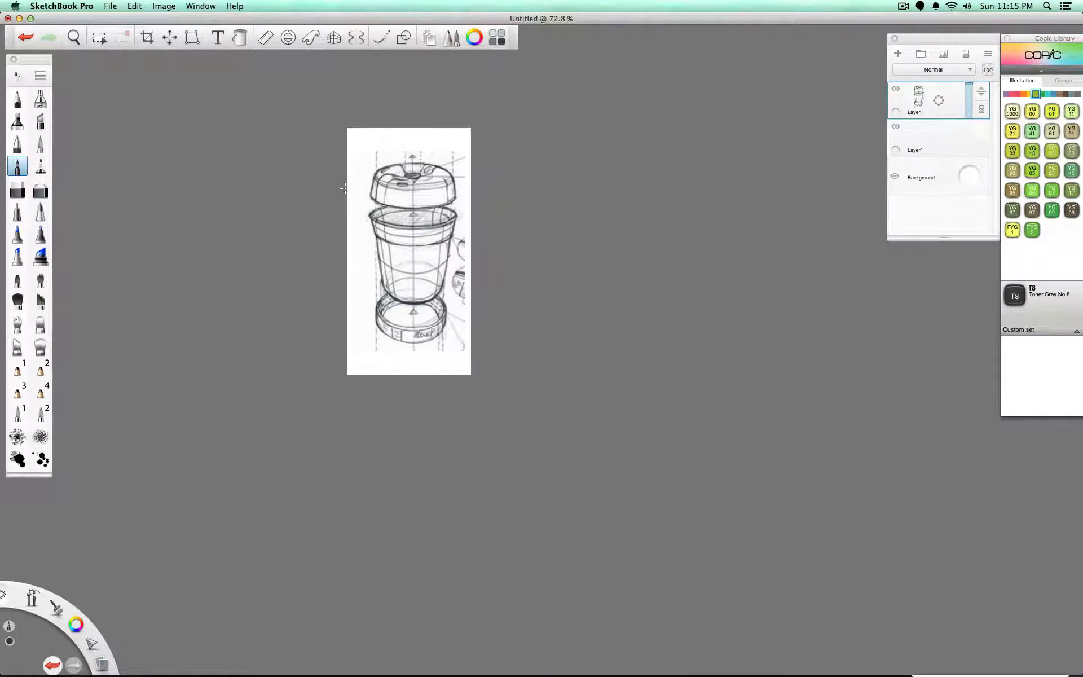
# Draw a horizontal ruler-guided line at 0° across the full canvas width just above the cup lid, and put the ruler away.
pyautogui.scroll(1, 345, 188)
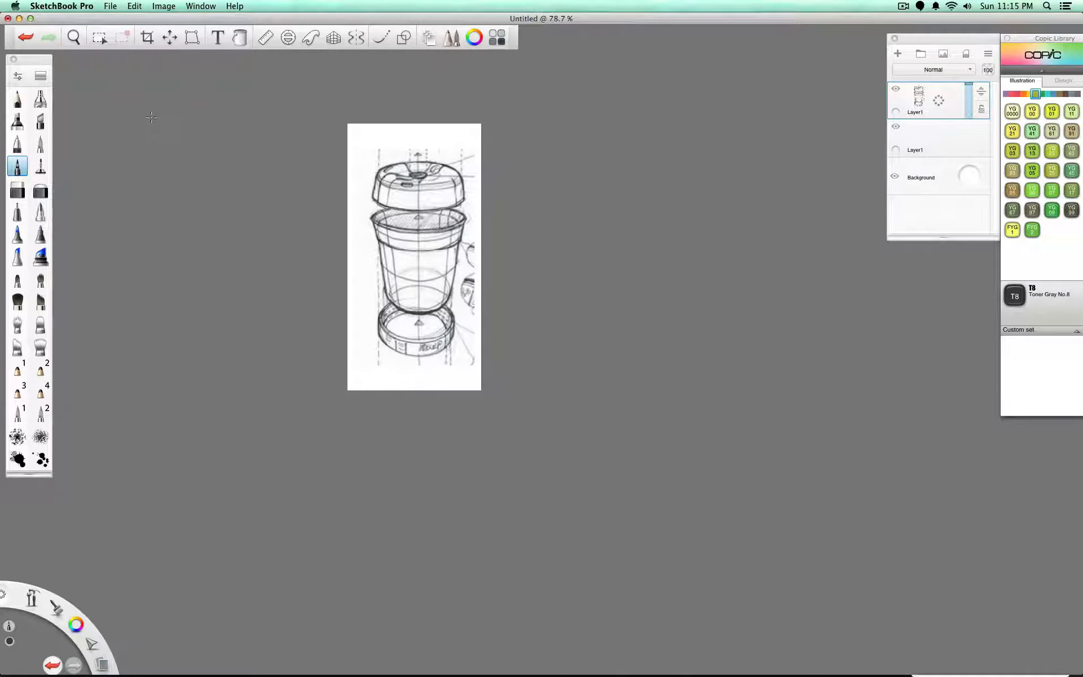
pyautogui.click(267, 37)
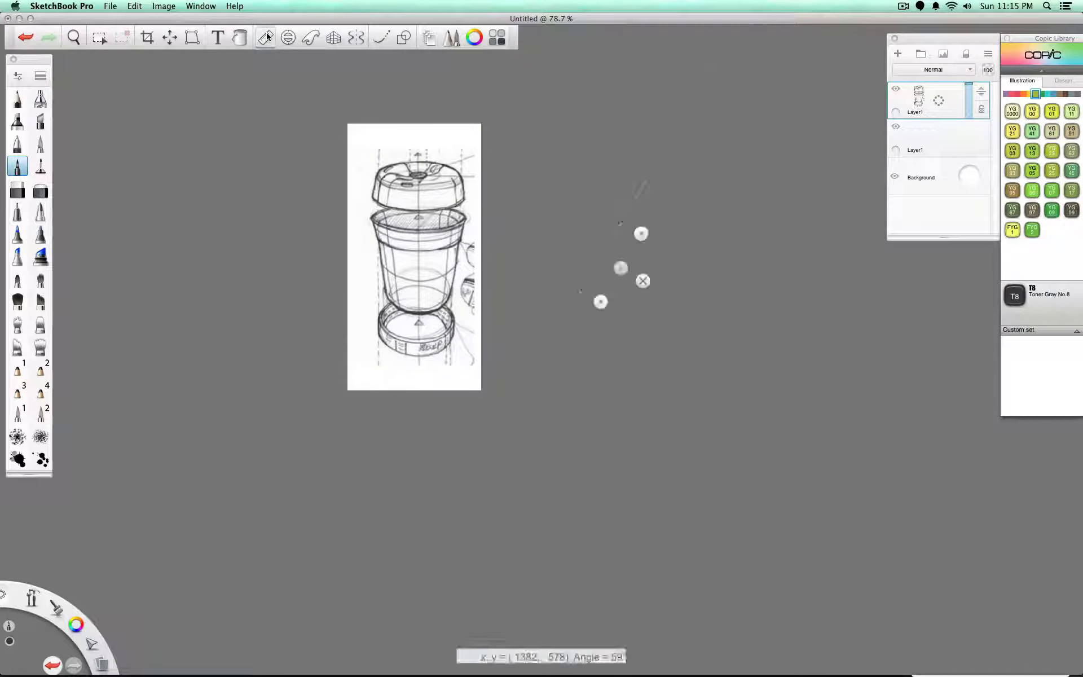
pyautogui.moveTo(599, 301); pyautogui.dragTo(348, 164)
pyautogui.moveTo(616, 243); pyautogui.dragTo(564, 165)
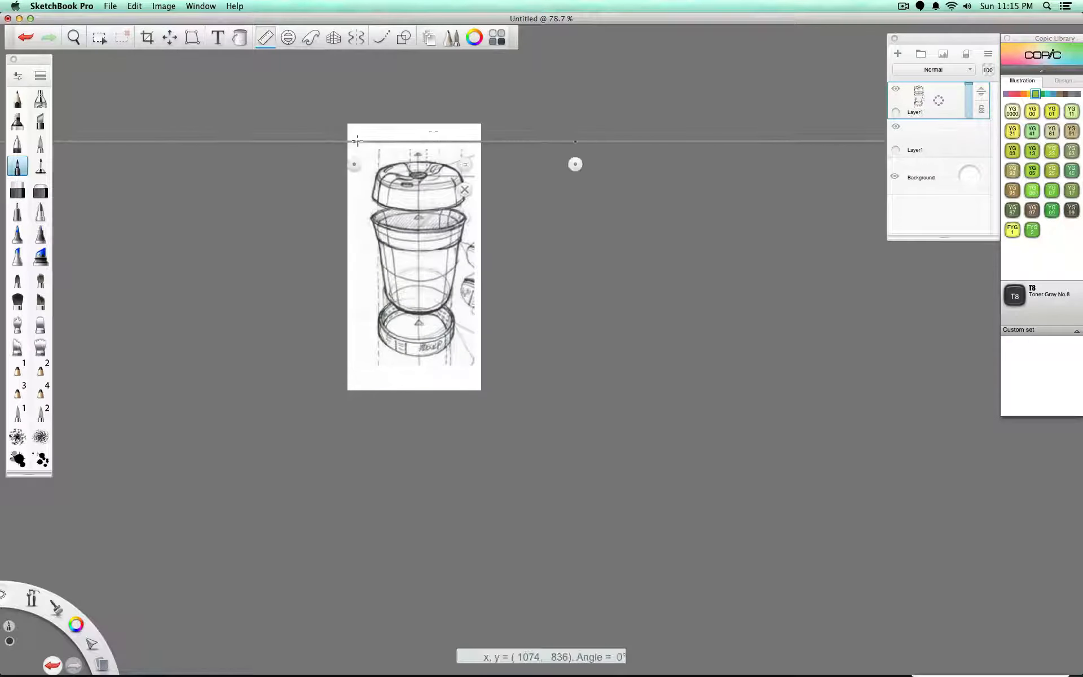
pyautogui.press('r')
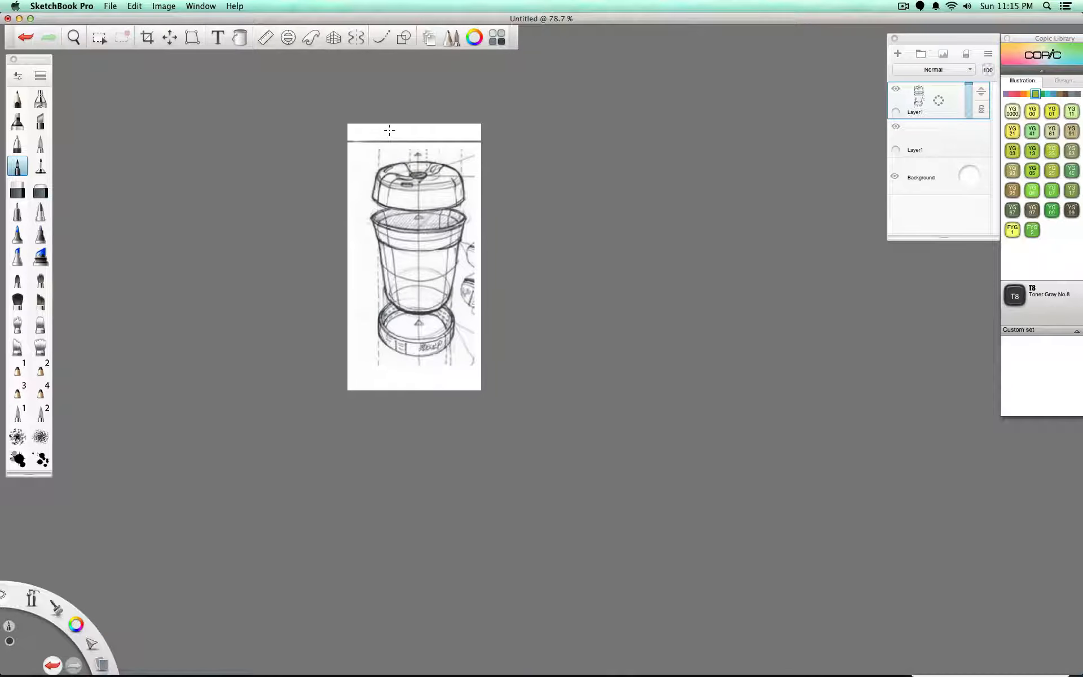
# Handwrite 5" above the line over the cup lid, and save the image as Test 9 in TIFF format on the Desktop.
pyautogui.moveTo(403, 127); pyautogui.dragTo(404, 132)
pyautogui.click(110, 6)
pyautogui.click(124, 90)
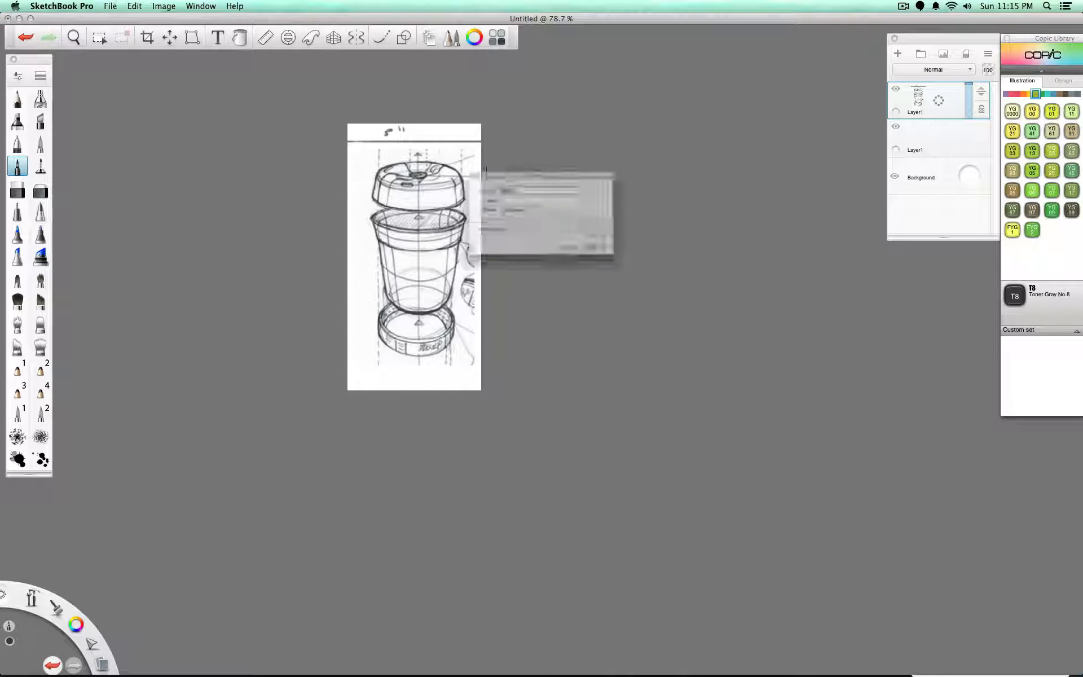
pyautogui.click(502, 177)
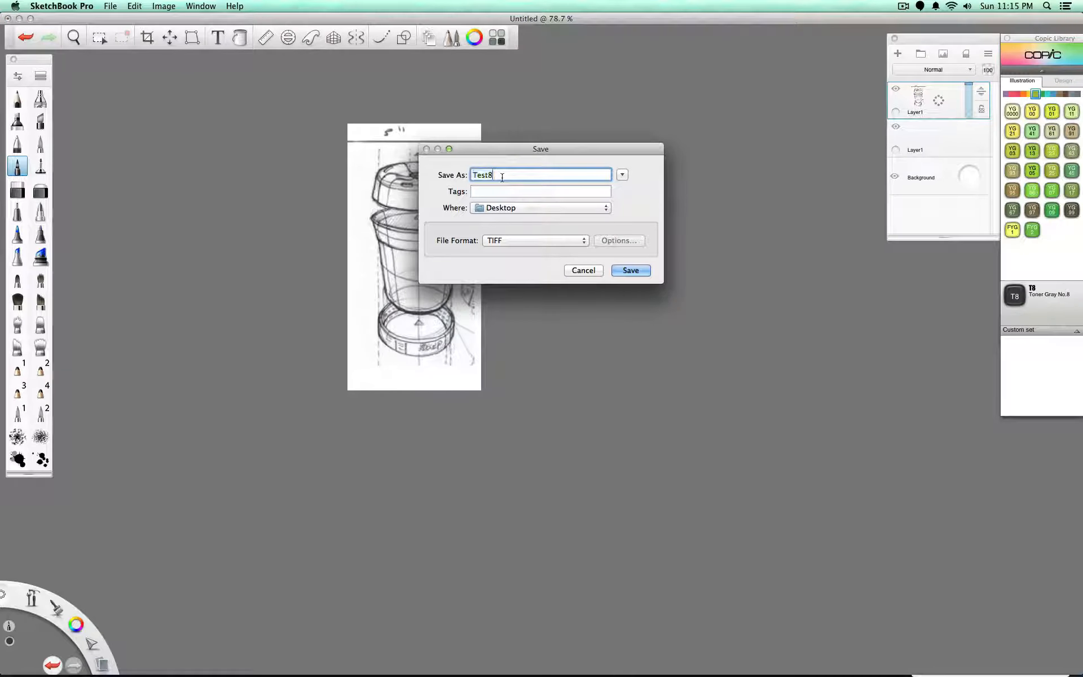
pyautogui.press('BackSpace')
pyautogui.press('Return')
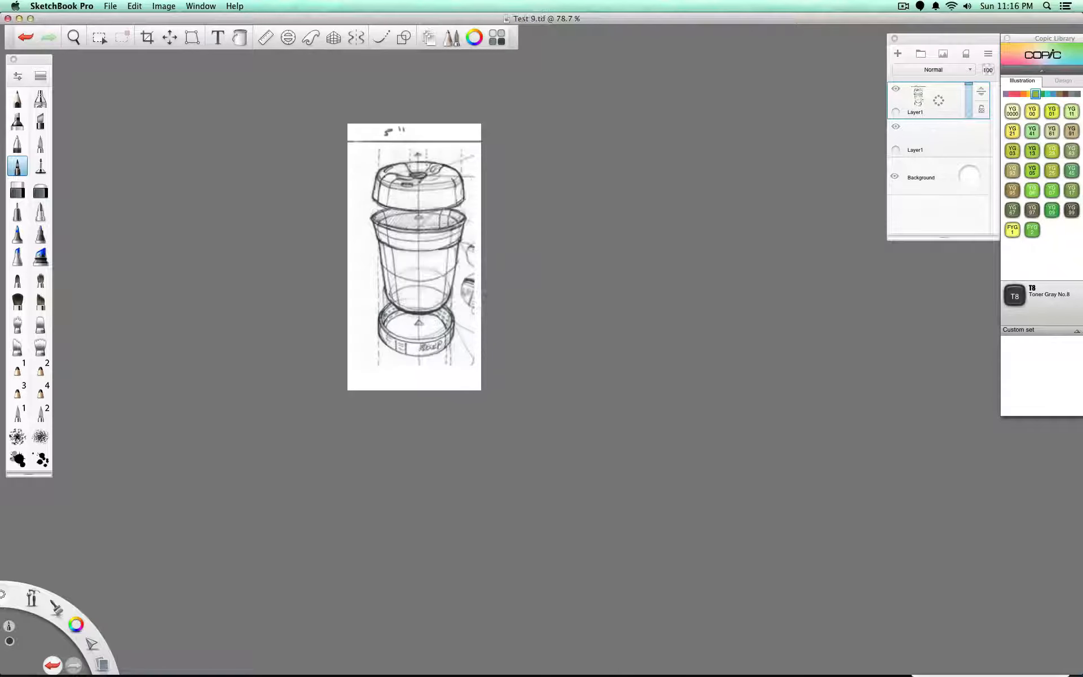
# Switch to Alias AutoStudio, import Test 9.tif as a canvas image onto the existing sketch canvas, and look at it in the Front view.
pyautogui.press('super+Tab')
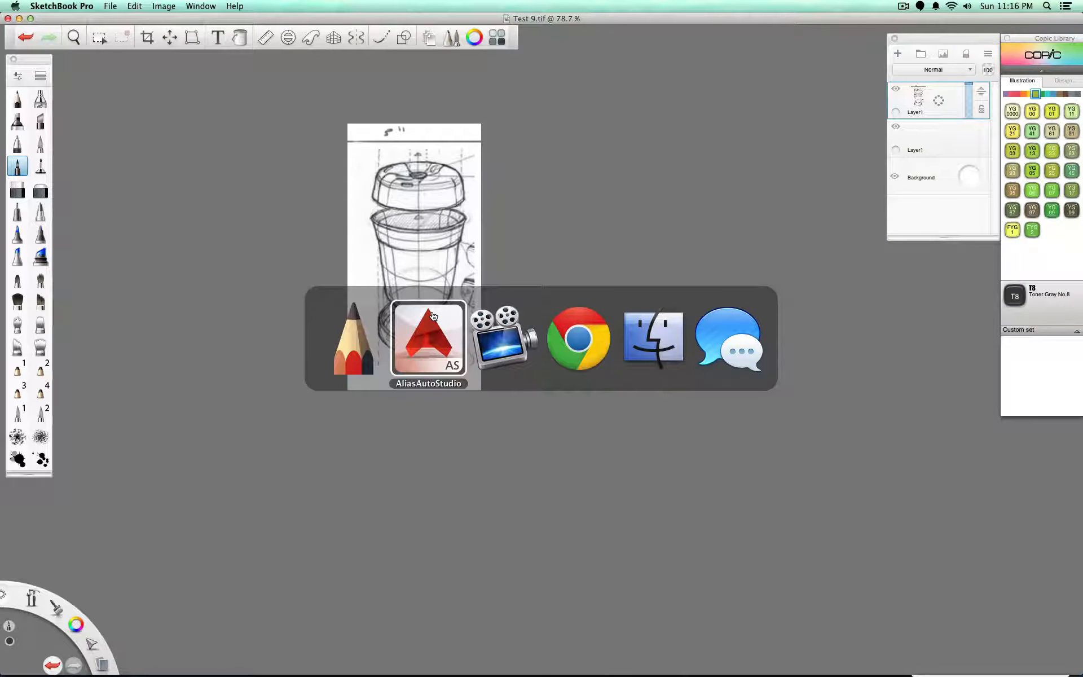
pyautogui.click(432, 316)
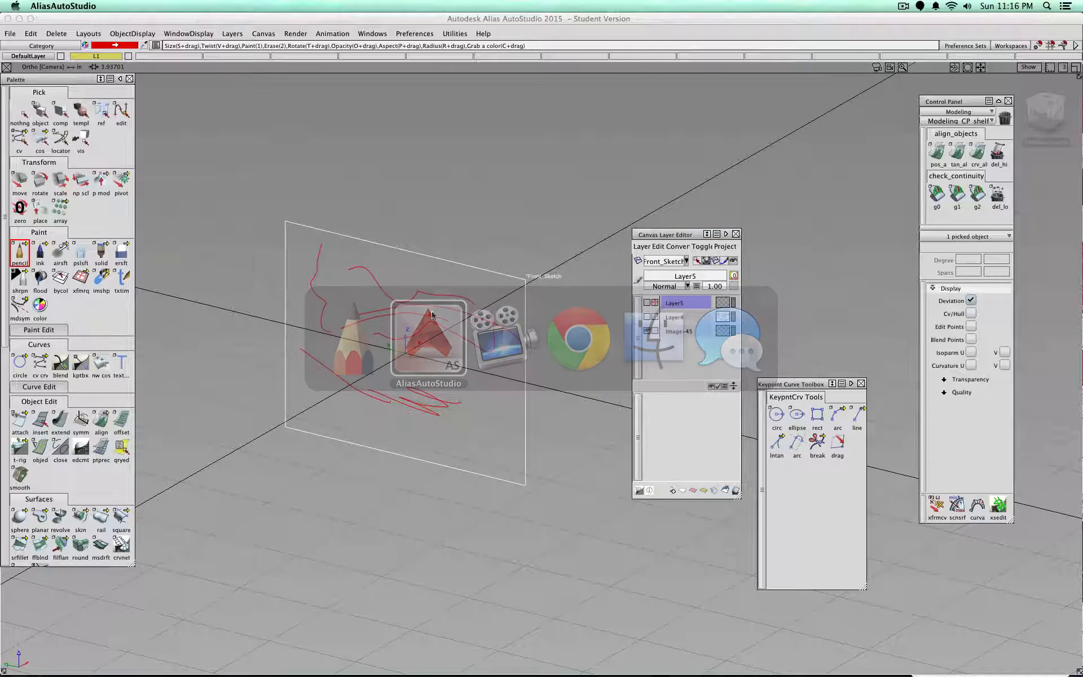
pyautogui.click(9, 34)
pyautogui.moveTo(113, 156)
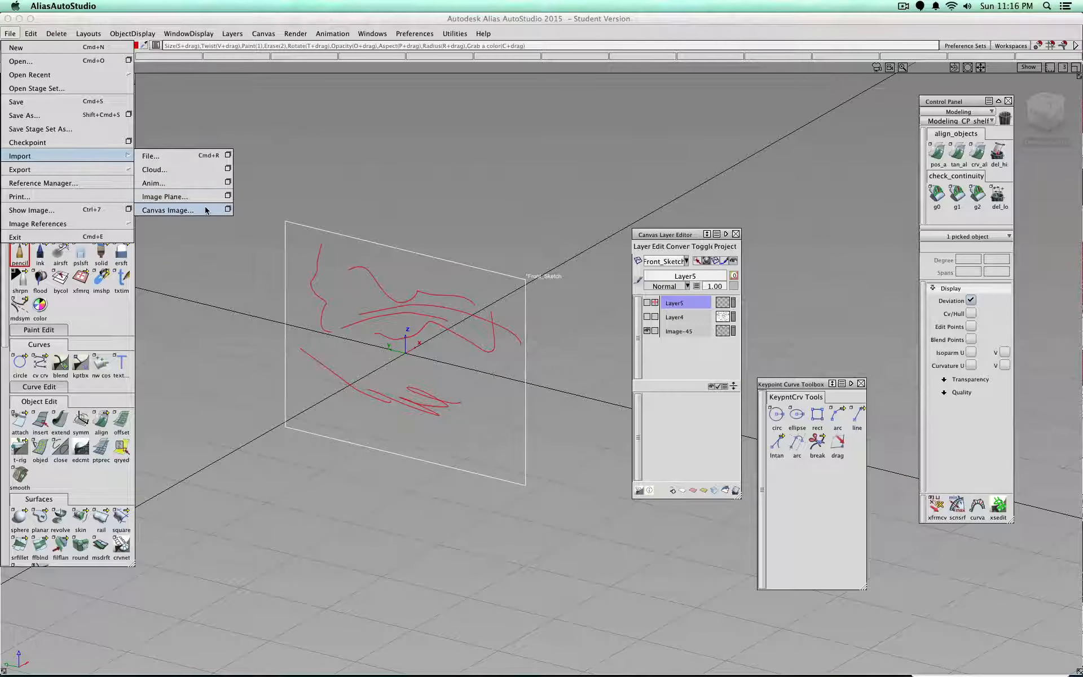
pyautogui.click(209, 211)
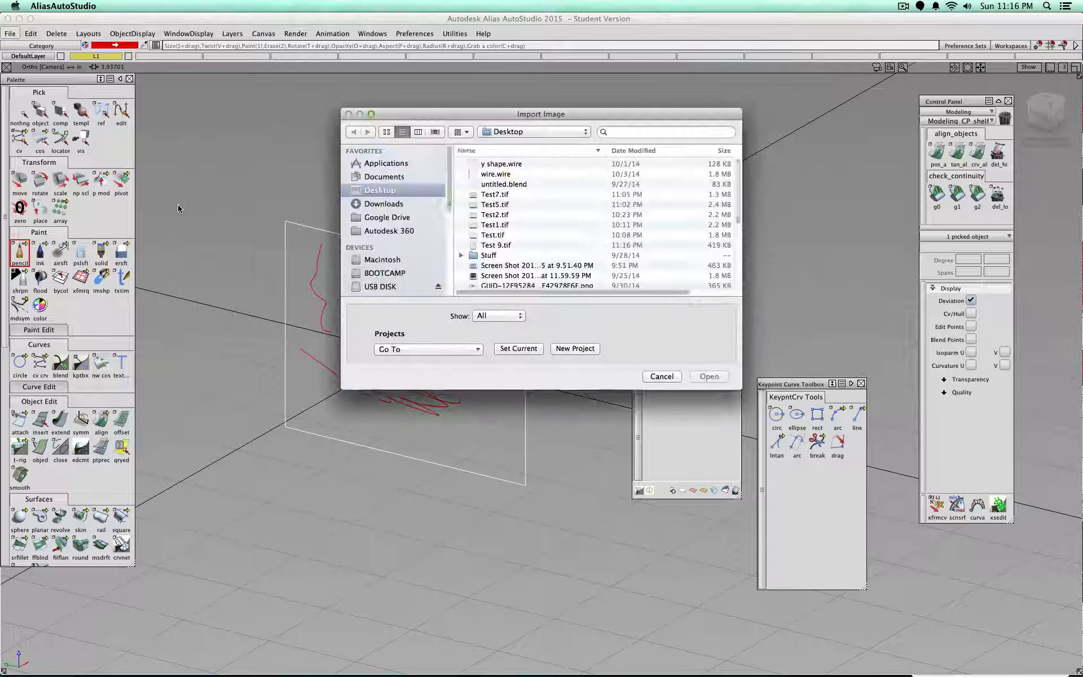
pyautogui.click(497, 245)
pyautogui.click(709, 376)
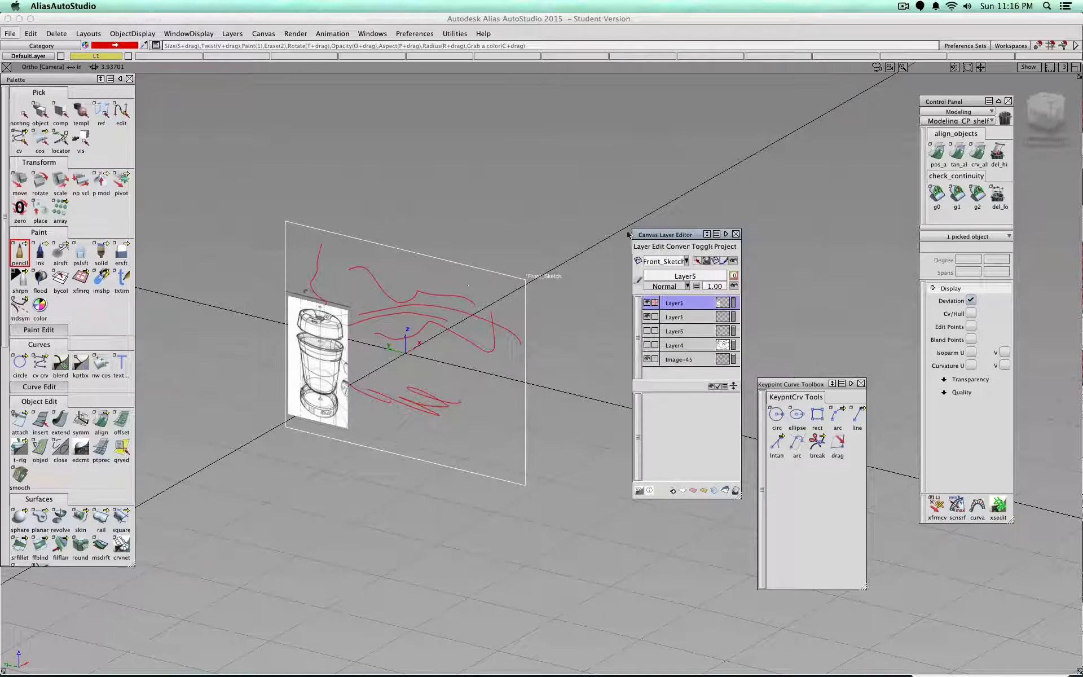
pyautogui.click(1041, 115)
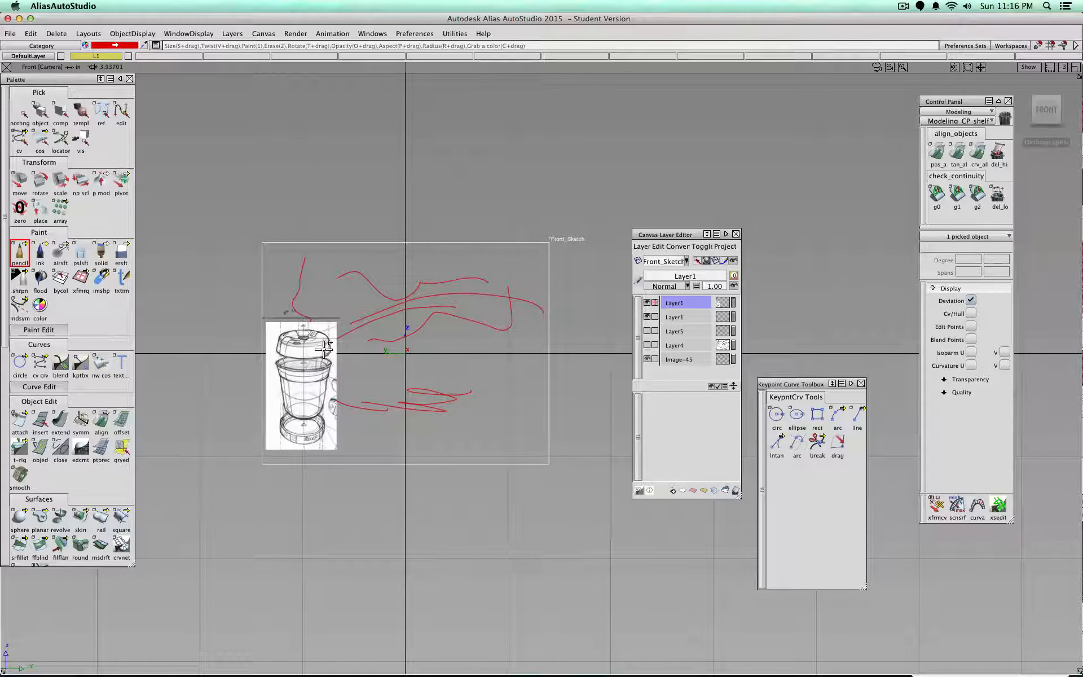
# Delete the Front_Sketch canvas plane together with its sketch layers and the imported cup.
pyautogui.click(40, 113)
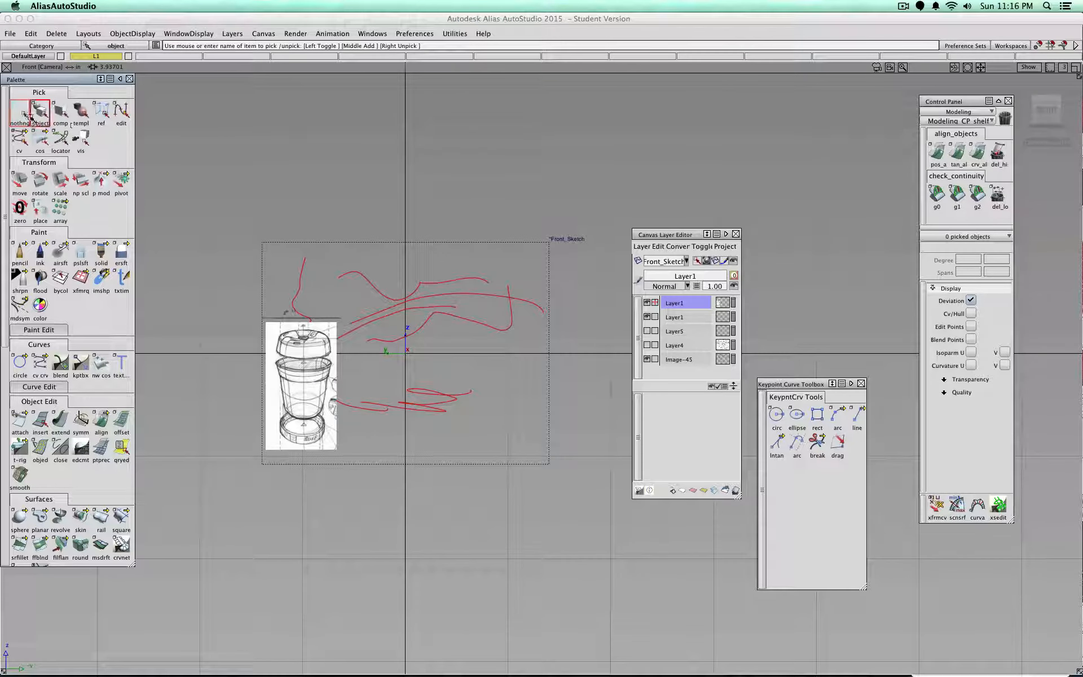
pyautogui.press('Delete')
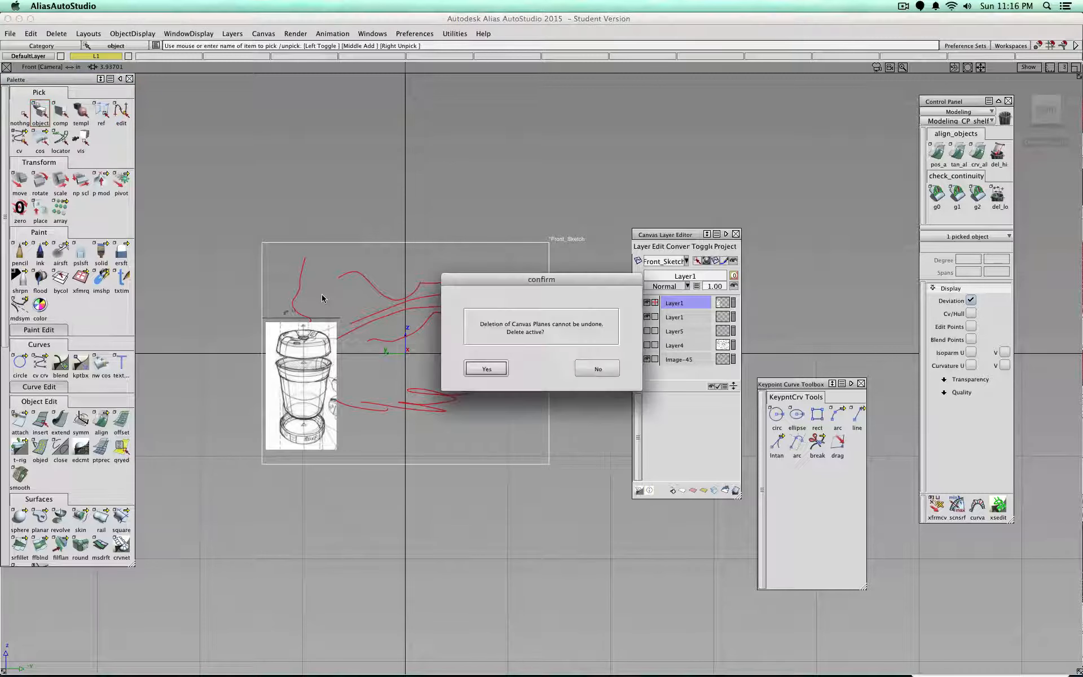
pyautogui.press('Return')
# Import Test 9.tif from the Desktop as a canvas image on a new canvas plane in the Front view.
pyautogui.click(12, 33)
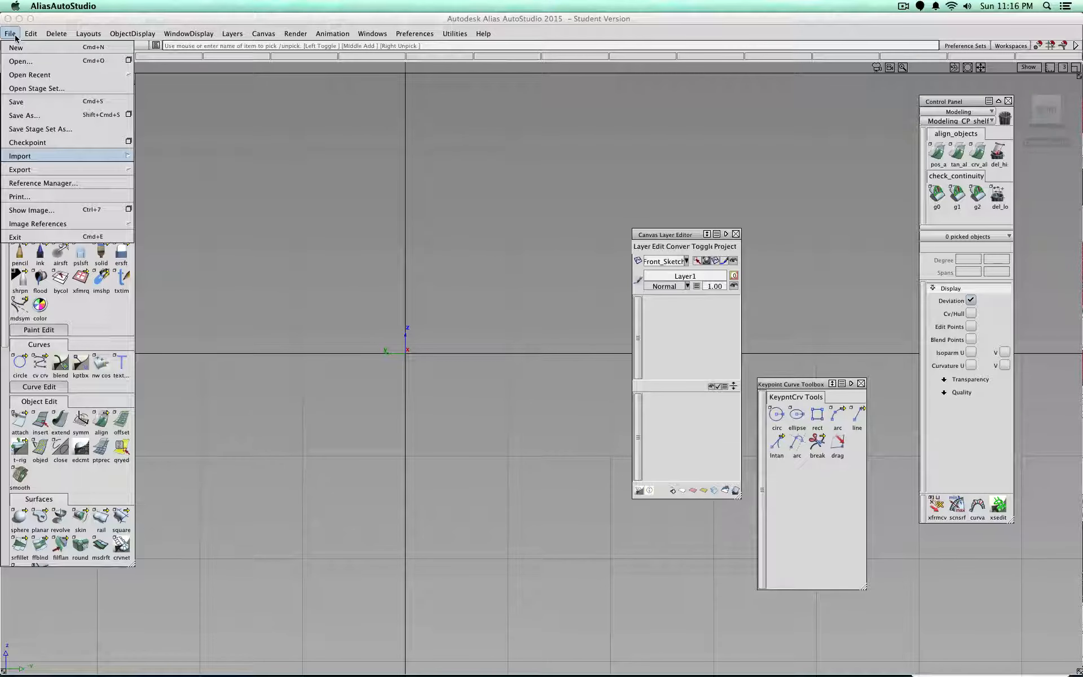
pyautogui.moveTo(35, 157)
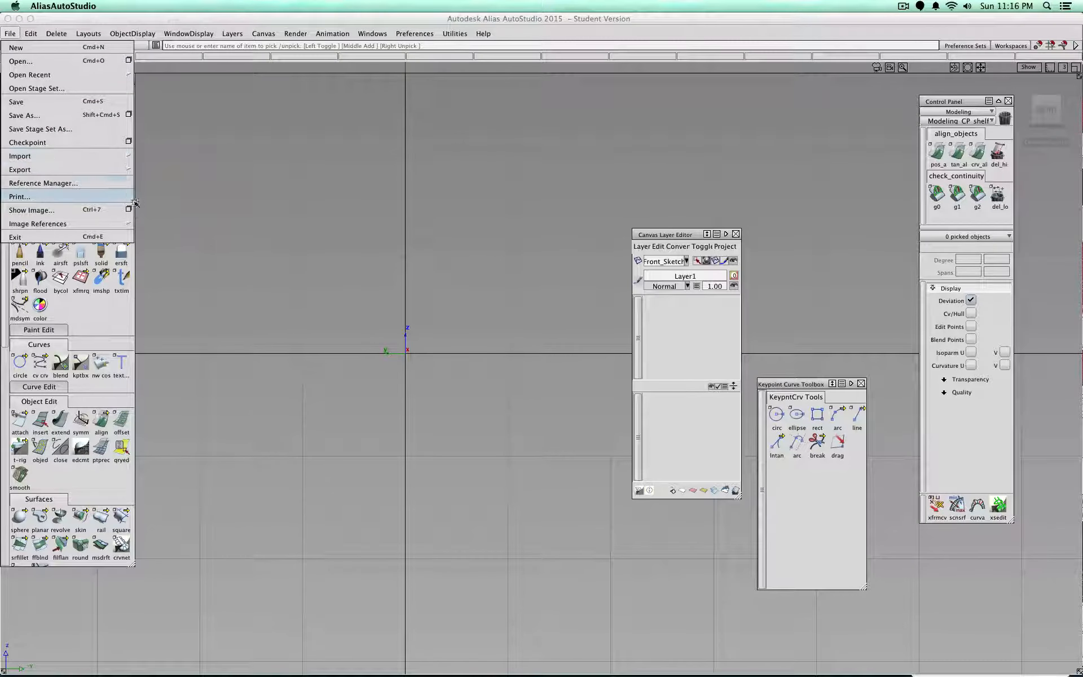
pyautogui.click(168, 208)
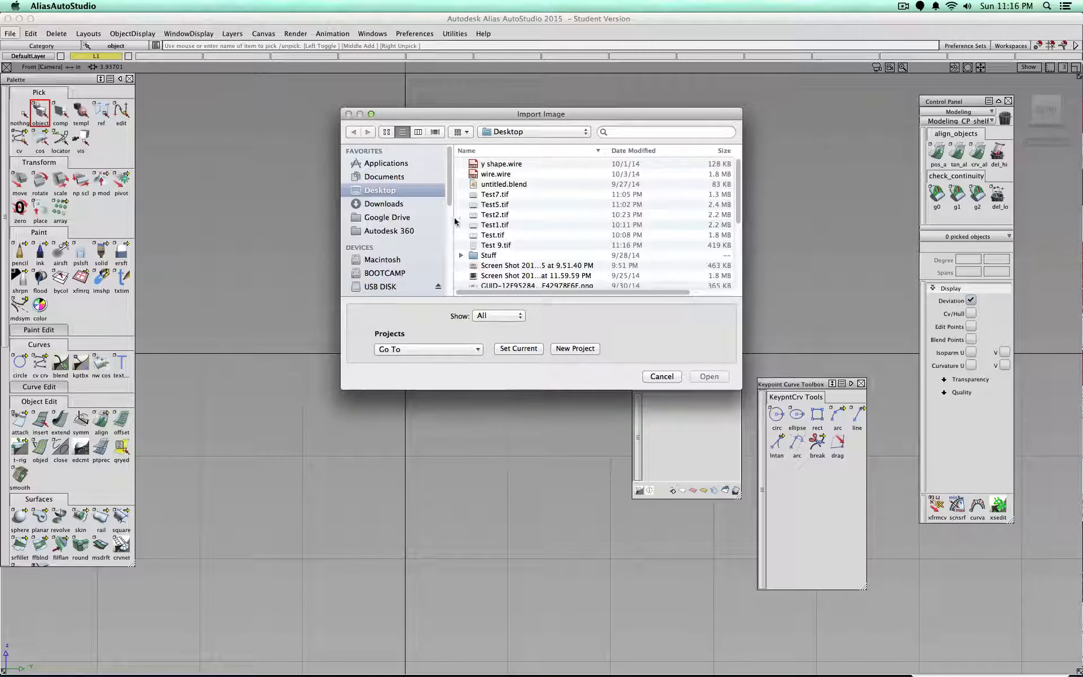
pyautogui.click(496, 245)
pyautogui.click(709, 376)
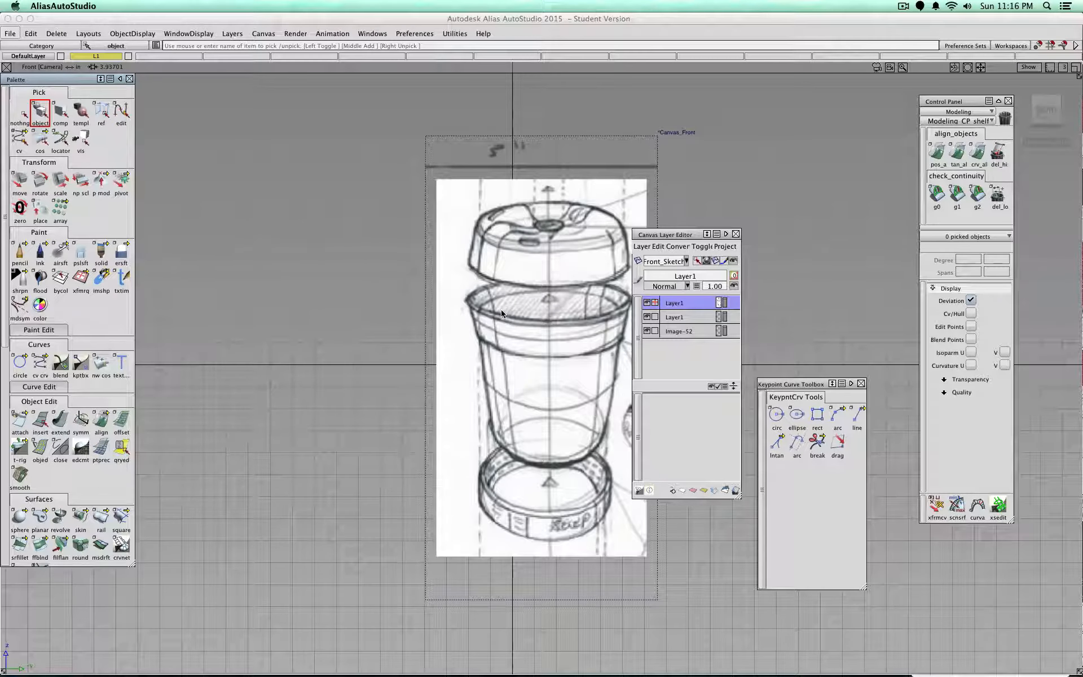
# Scale the imported cup canvas plane down uniformly about its centre.
pyautogui.click(448, 192)
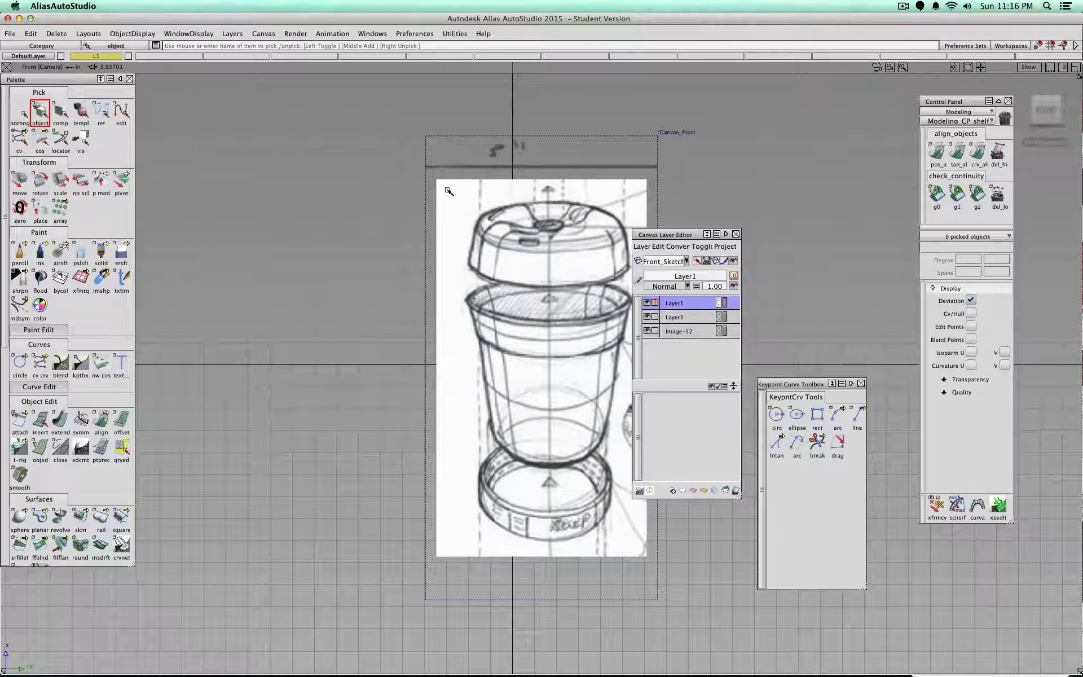
pyautogui.click(445, 137)
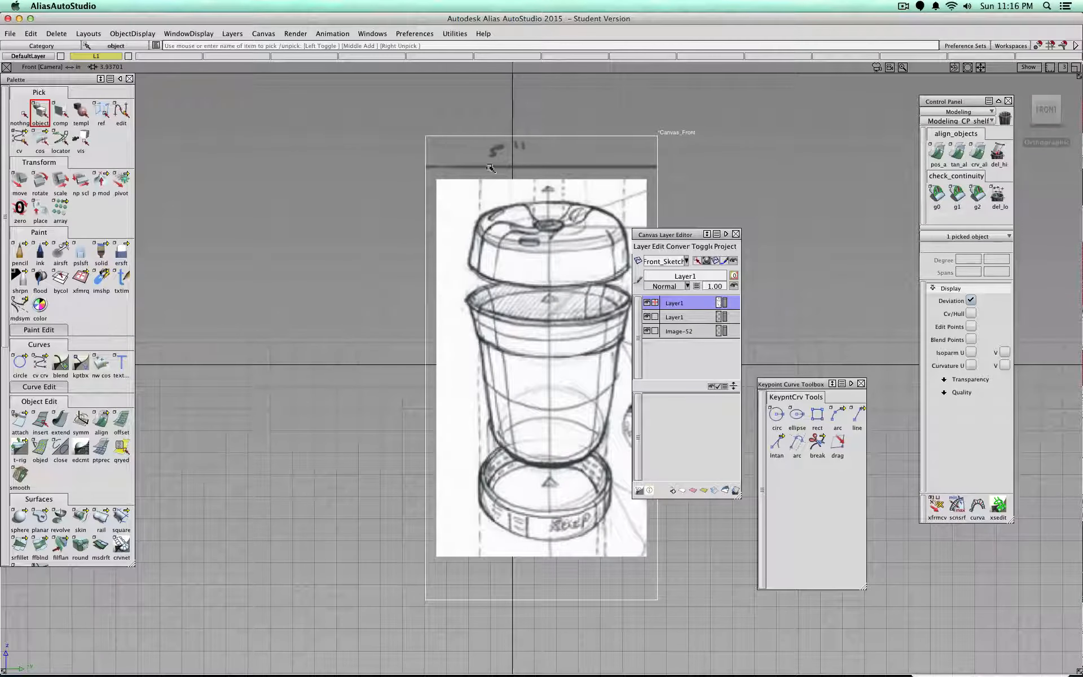
pyautogui.click(60, 181)
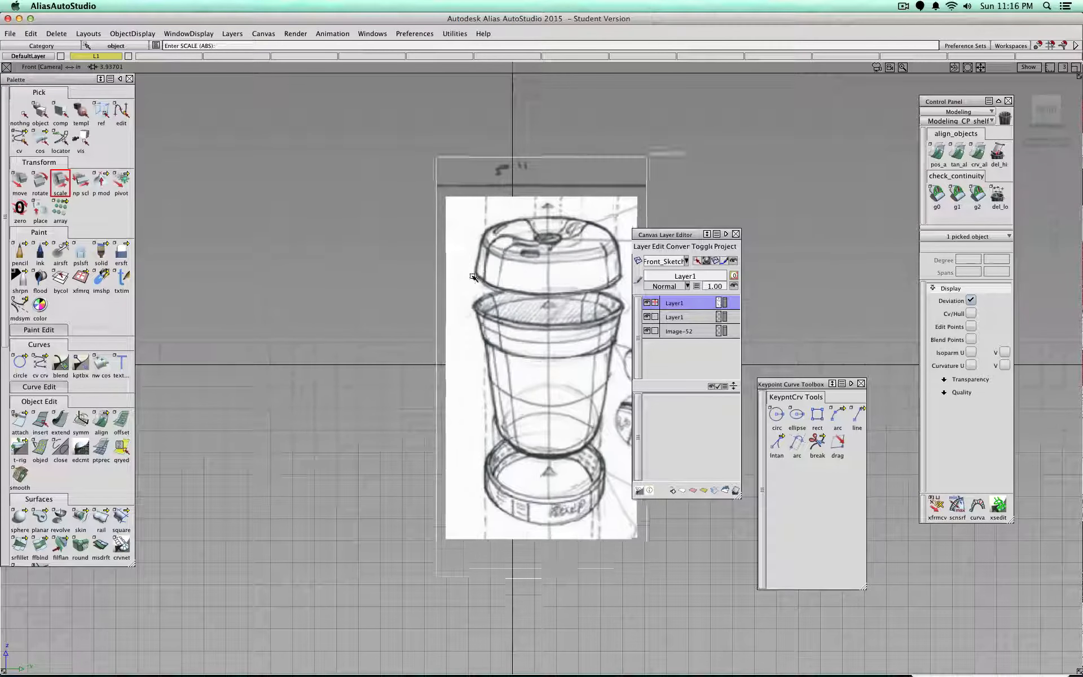
pyautogui.moveTo(419, 228); pyautogui.dragTo(376, 263)
pyautogui.keyDown('alt'); pyautogui.keyDown('shift'); pyautogui.moveTo(428, 285); pyautogui.dragTo(569, 338, button='right'); pyautogui.keyUp('shift'); pyautogui.keyUp('alt')
# Draw a horizontal line starting on the vertical axis, above the cup canvas.
pyautogui.click(857, 416)
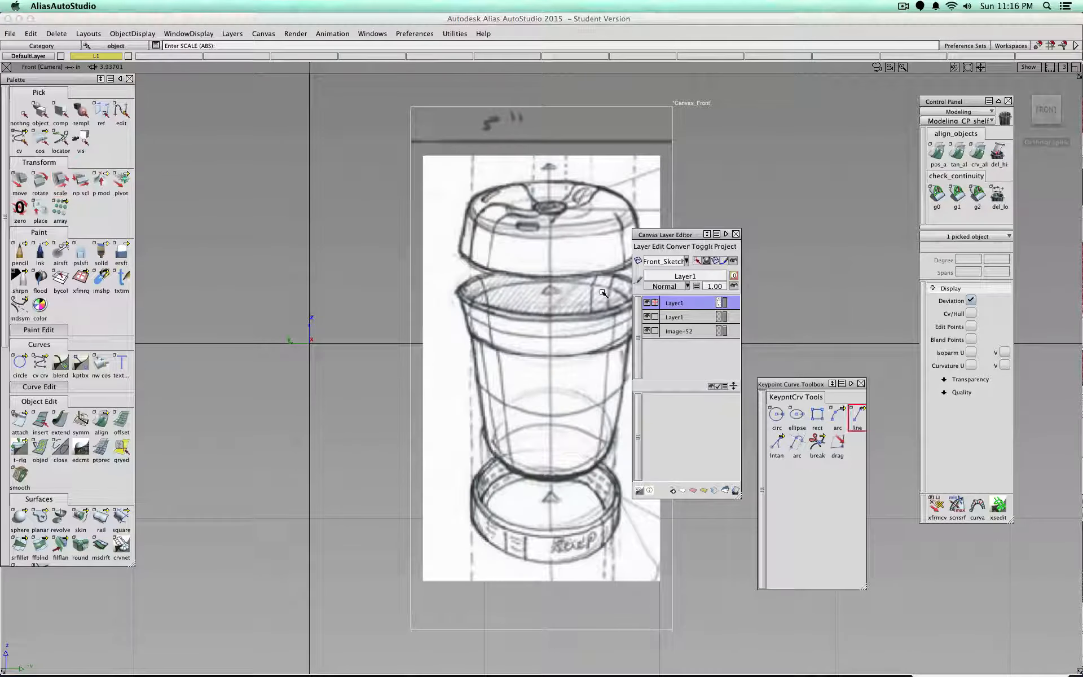
pyautogui.keyDown('alt'); pyautogui.keyDown('shift'); pyautogui.moveTo(600, 292); pyautogui.dragTo(527, 189, button='right'); pyautogui.keyUp('shift'); pyautogui.keyUp('alt')
pyautogui.click(467, 246)
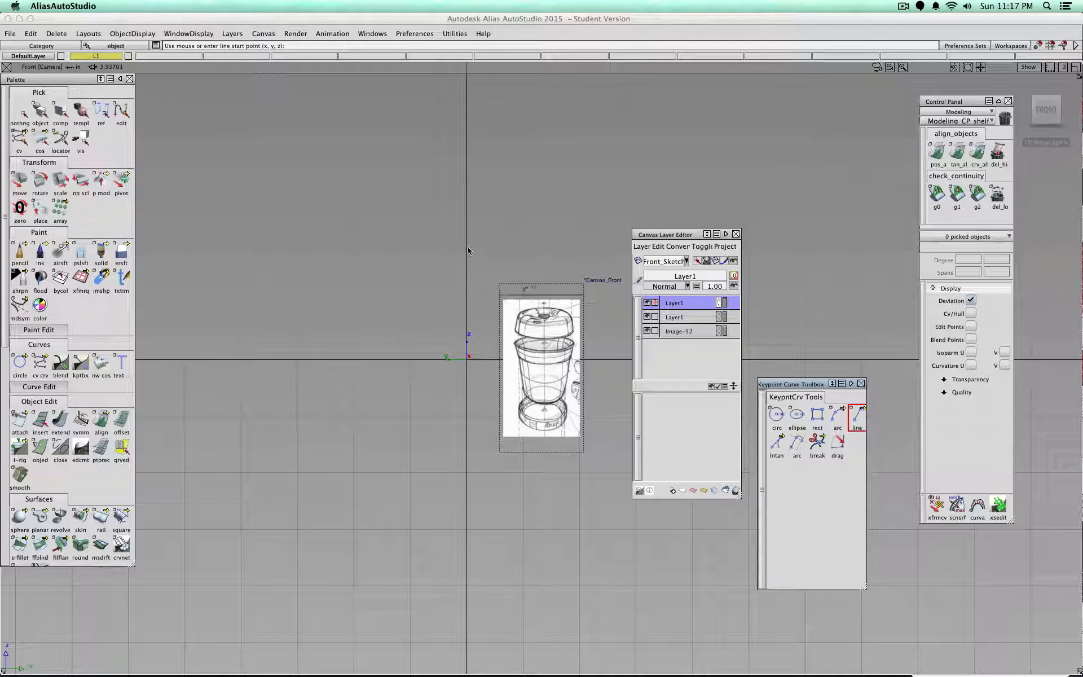
pyautogui.moveTo(504, 248); pyautogui.dragTo(513, 248)
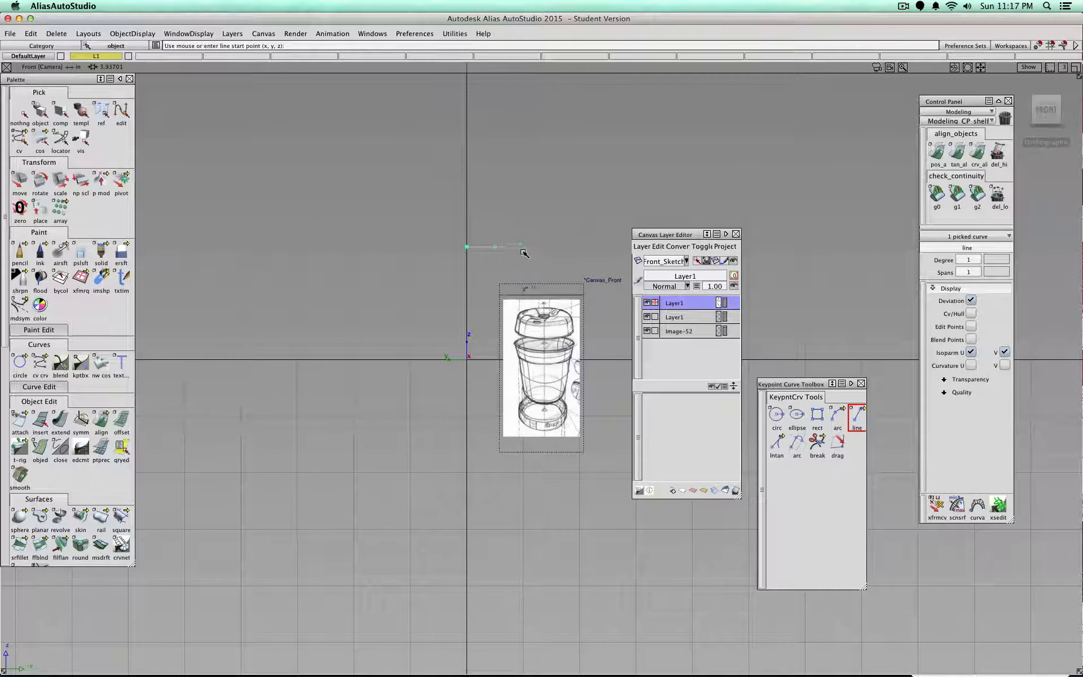
# Draw a horizontal reference line about 3 inches long from the vertical axis, above the first line.
pyautogui.moveTo(520, 248)
pyautogui.keyDown('alt'); pyautogui.keyDown('shift'); pyautogui.mouseDown(button='right')
pyautogui.moveTo(473, 289)
pyautogui.moveTo(475, 260)
pyautogui.mouseUp(button='right'); pyautogui.keyUp('shift'); pyautogui.keyUp('alt')
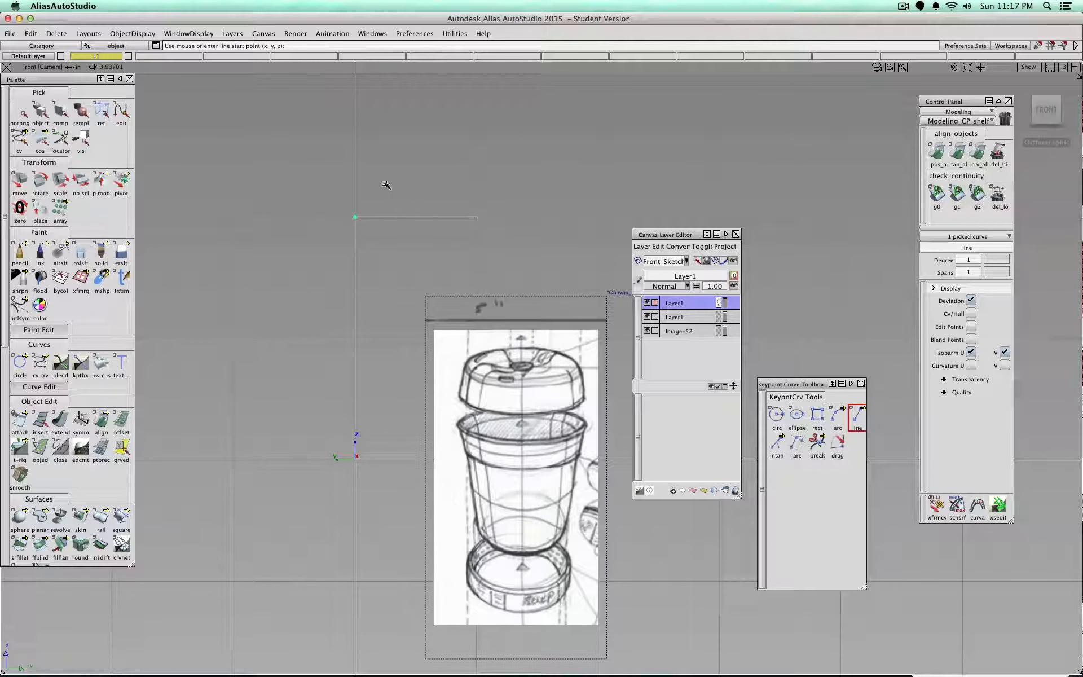
pyautogui.click(355, 181)
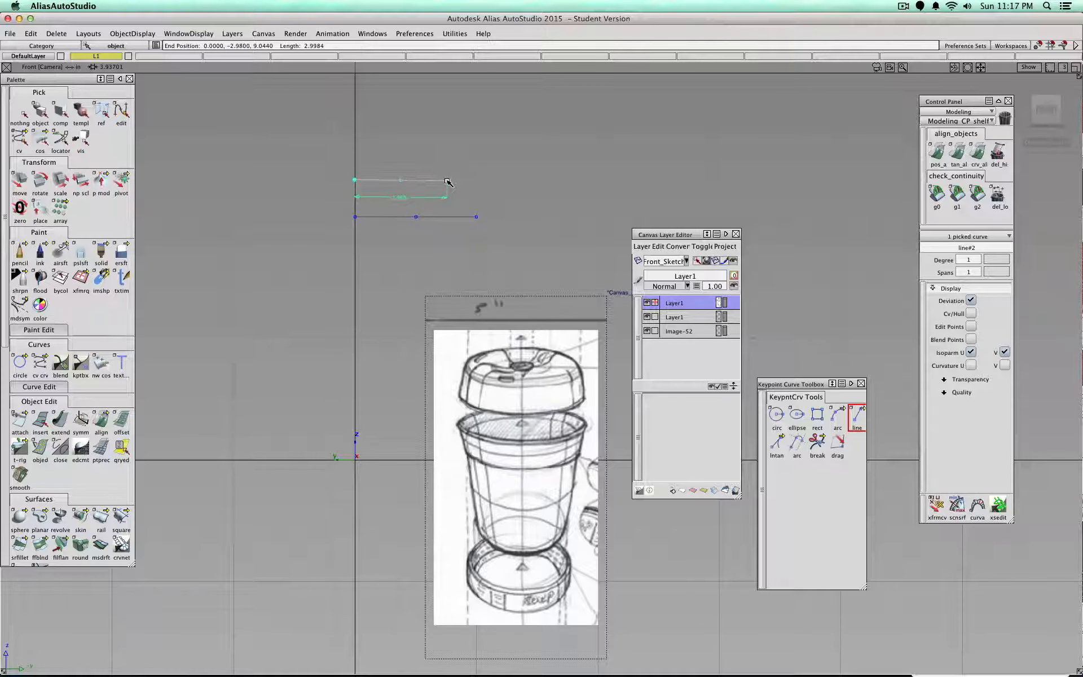
pyautogui.click(448, 181)
# Delete the longer, lower horizontal line above the cup canvas.
pyautogui.click(40, 111)
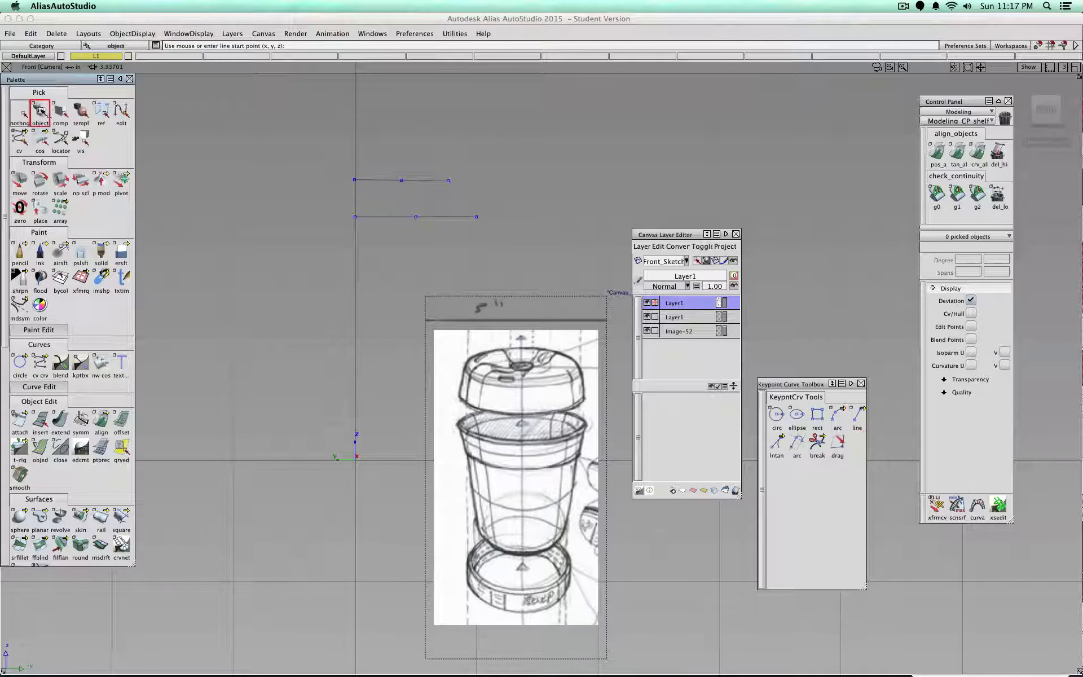
pyautogui.click(431, 218)
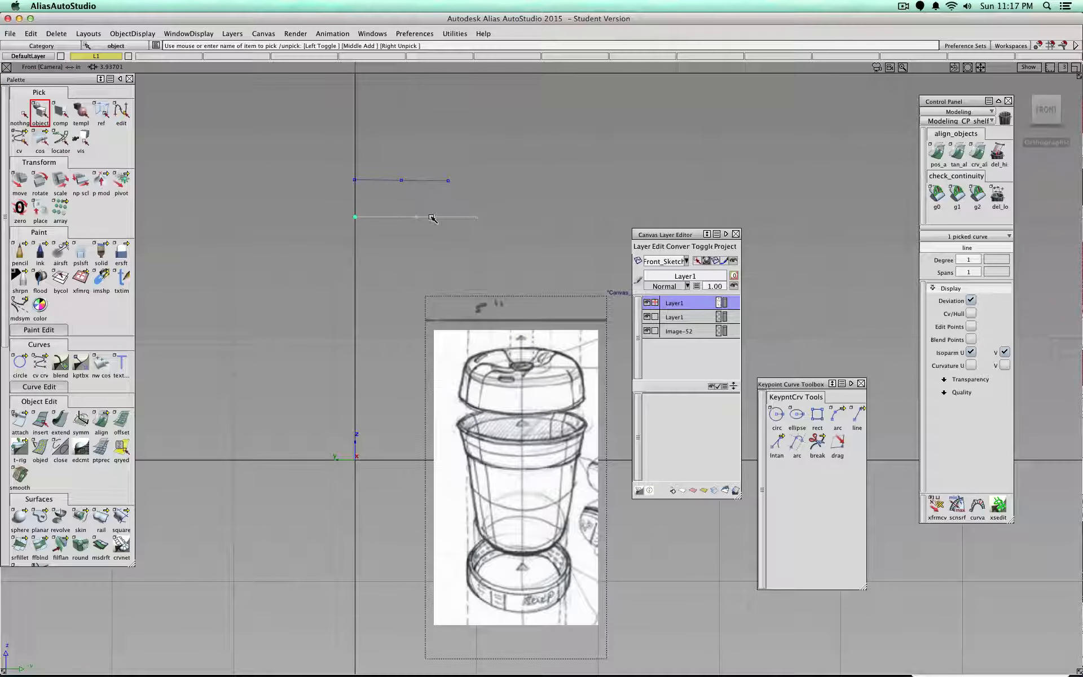
pyautogui.press('Delete')
pyautogui.click(487, 368)
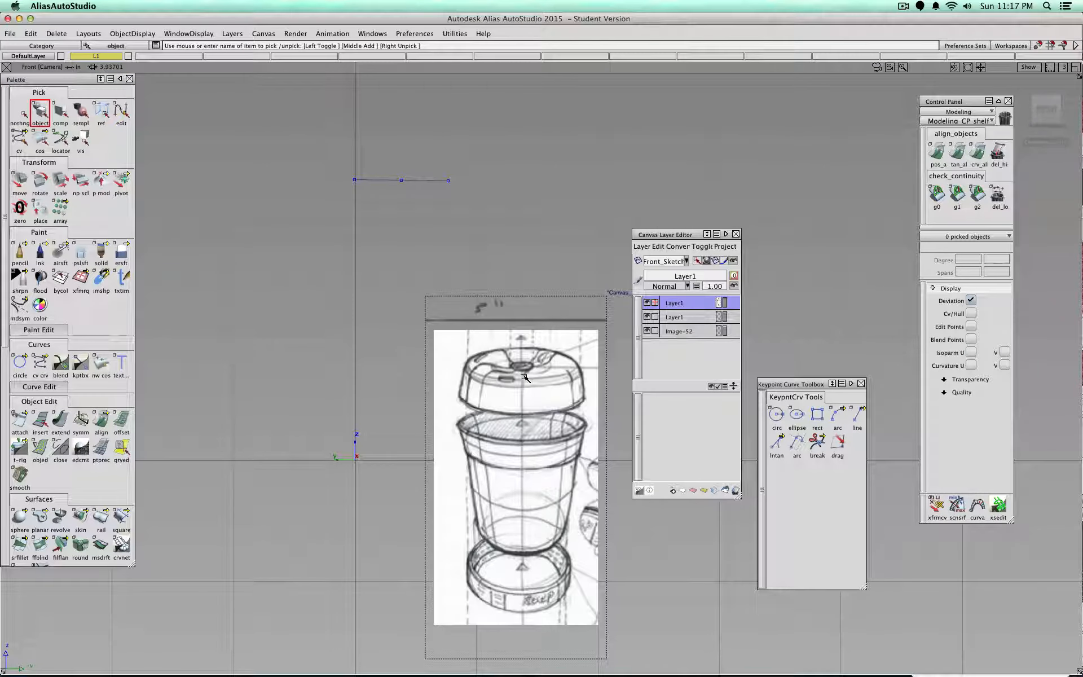
# Move the cup canvas up onto the 3-inch reference line and scale it down so the cup image is about as wide as that line.
pyautogui.click(531, 346)
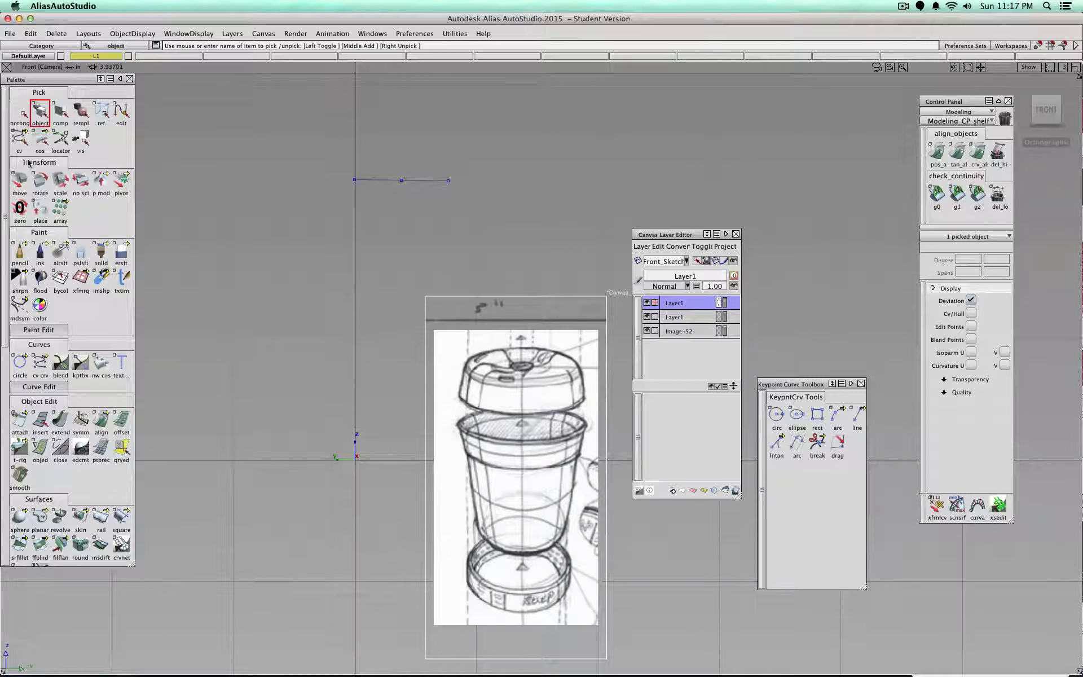
pyautogui.click(20, 181)
pyautogui.moveTo(586, 343)
pyautogui.mouseDown()
pyautogui.moveTo(496, 274)
pyautogui.moveTo(488, 219)
pyautogui.moveTo(458, 204)
pyautogui.mouseUp()
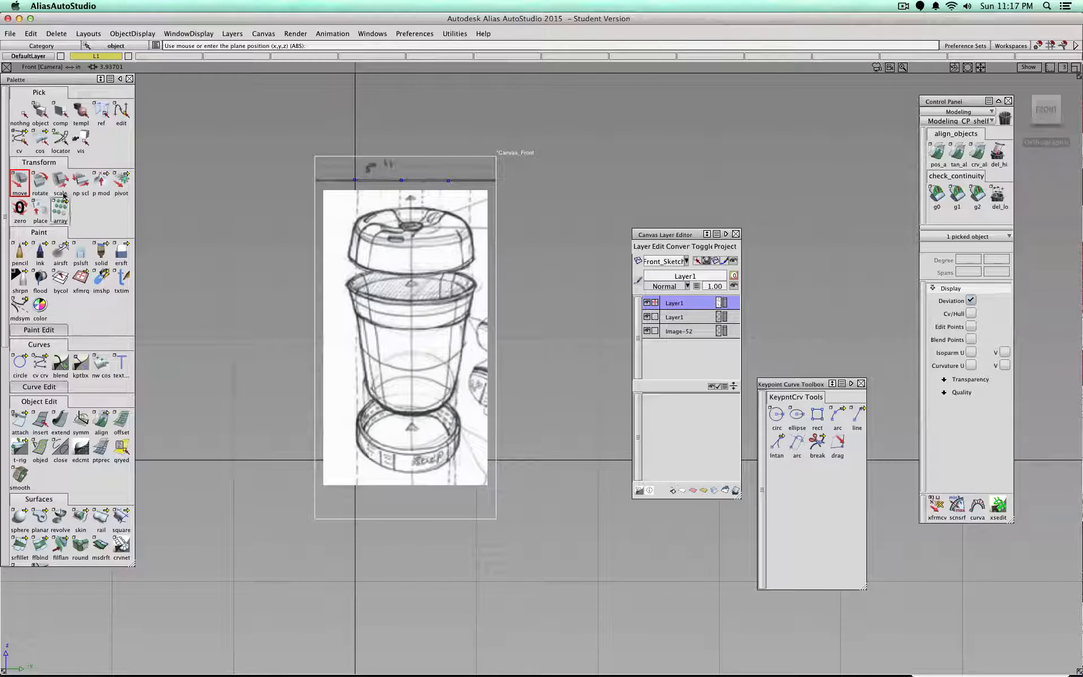
pyautogui.click(61, 181)
pyautogui.moveTo(551, 356)
pyautogui.mouseDown()
pyautogui.moveTo(537, 339)
pyautogui.moveTo(492, 328)
pyautogui.mouseUp()
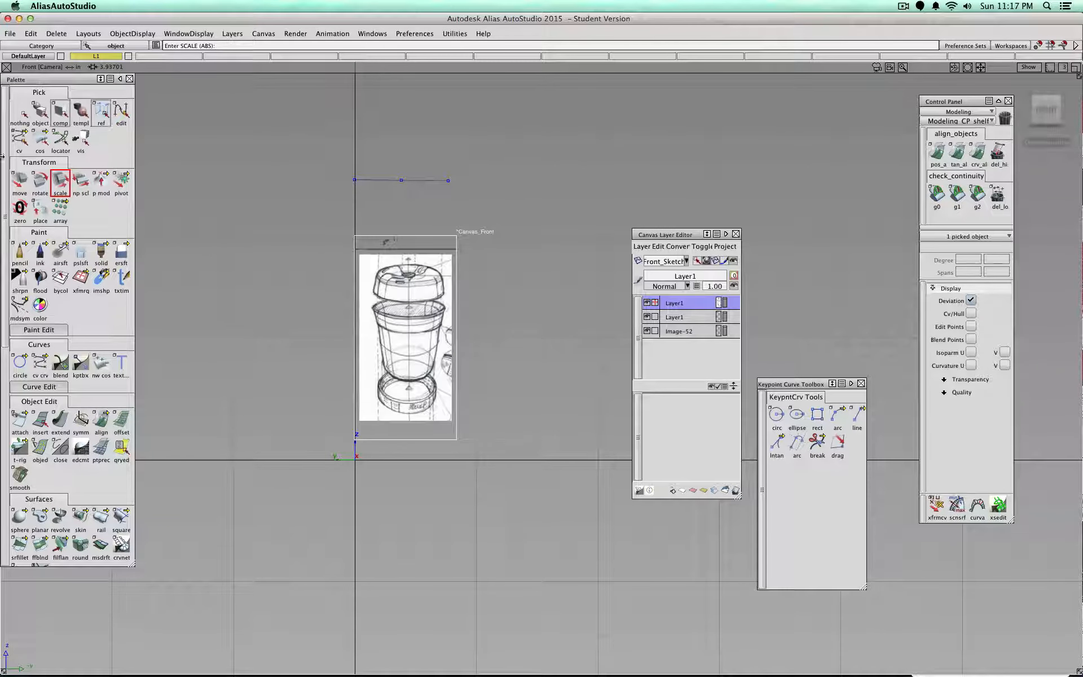
# Move the scaled canvas up to the reference line to compare widths, and bring it back down beside the origin.
pyautogui.click(20, 181)
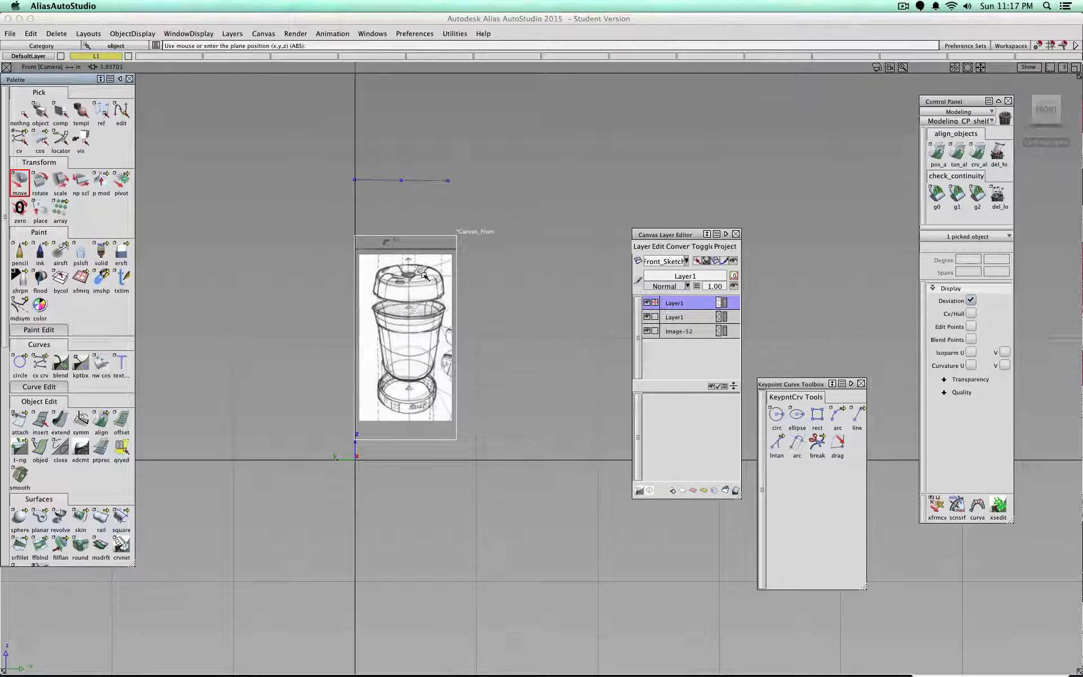
pyautogui.moveTo(425, 275); pyautogui.dragTo(420, 211)
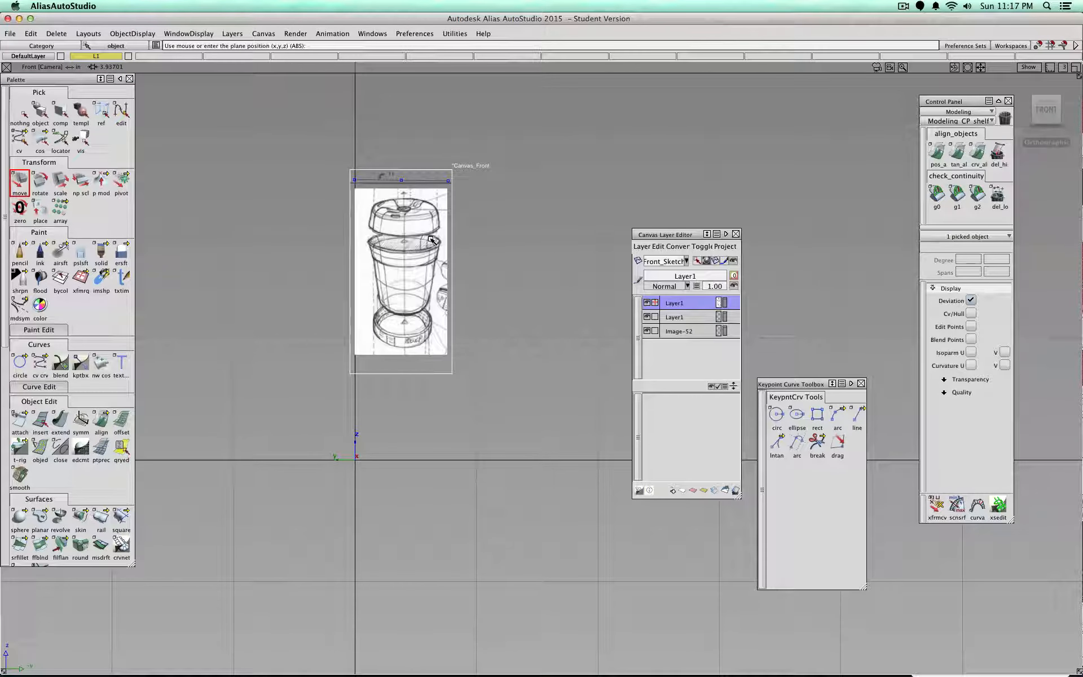
pyautogui.press('super+z')
# Delete the remaining 3-inch reference line above the cup canvas.
pyautogui.click(405, 180)
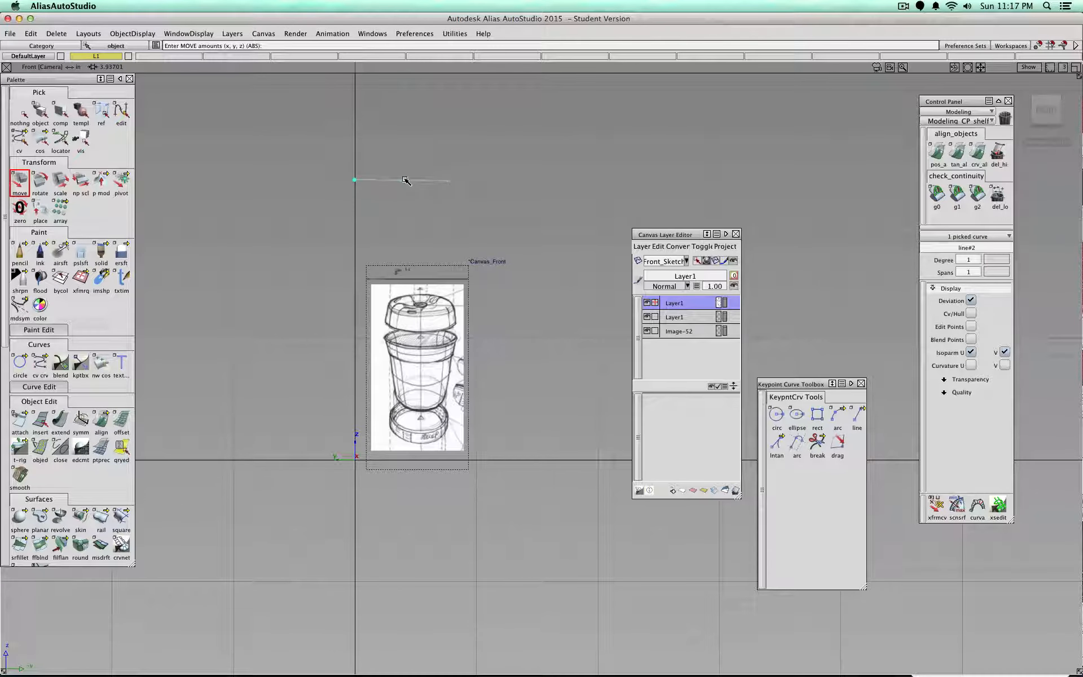
pyautogui.press('Delete')
pyautogui.press('Return')
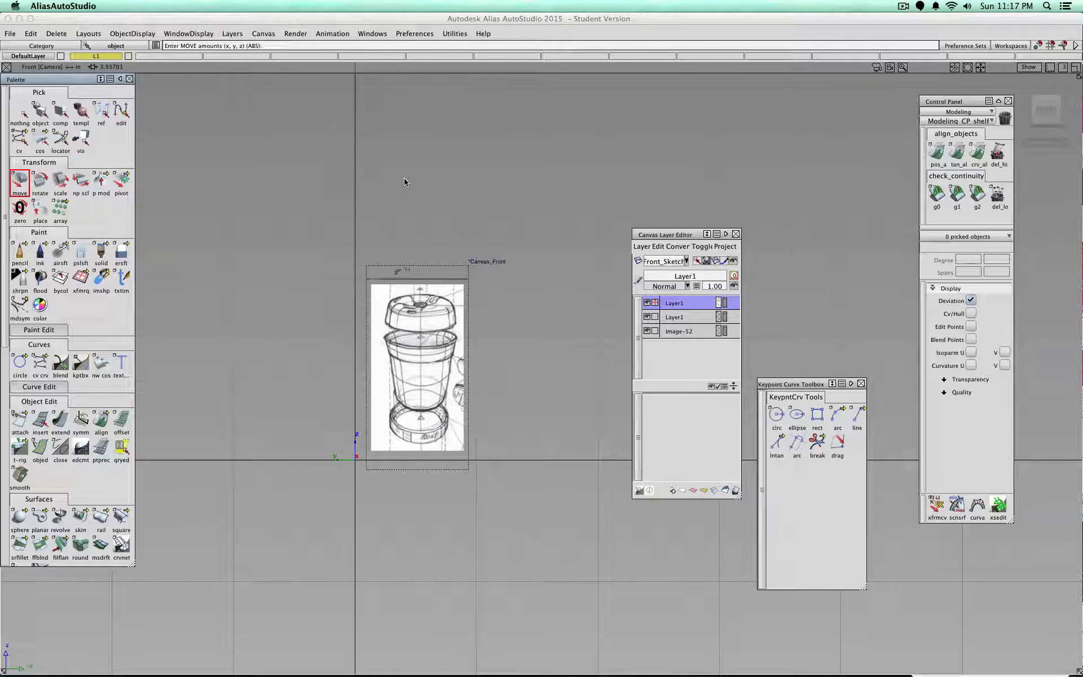
pyautogui.scroll(8, 404, 182)
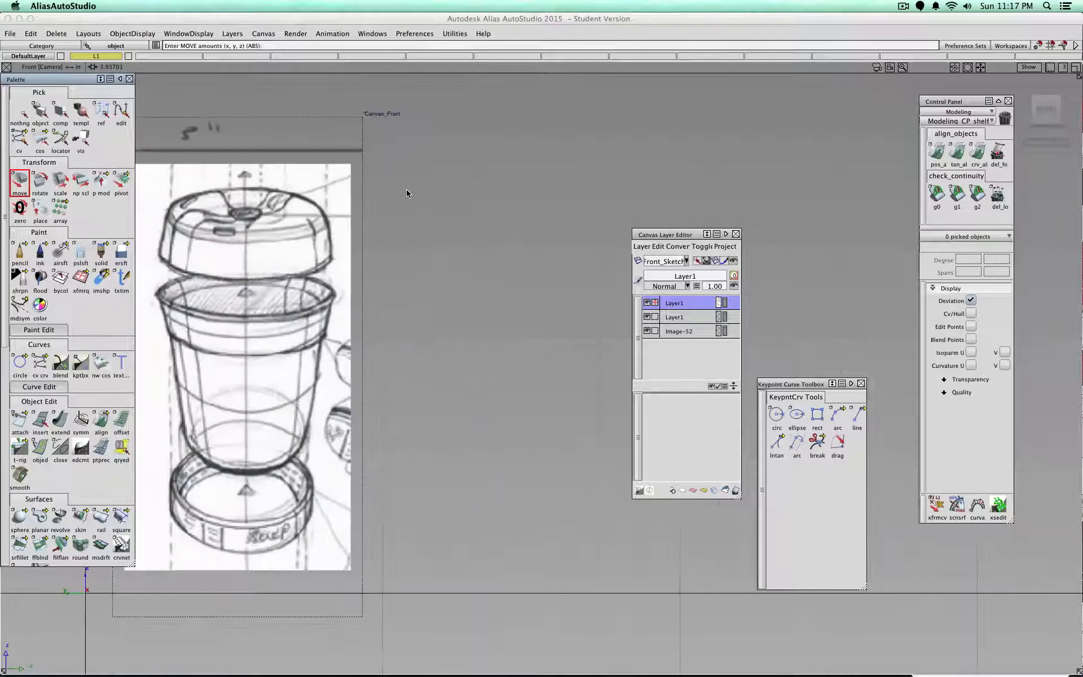
pyautogui.scroll(10, 369, 245)
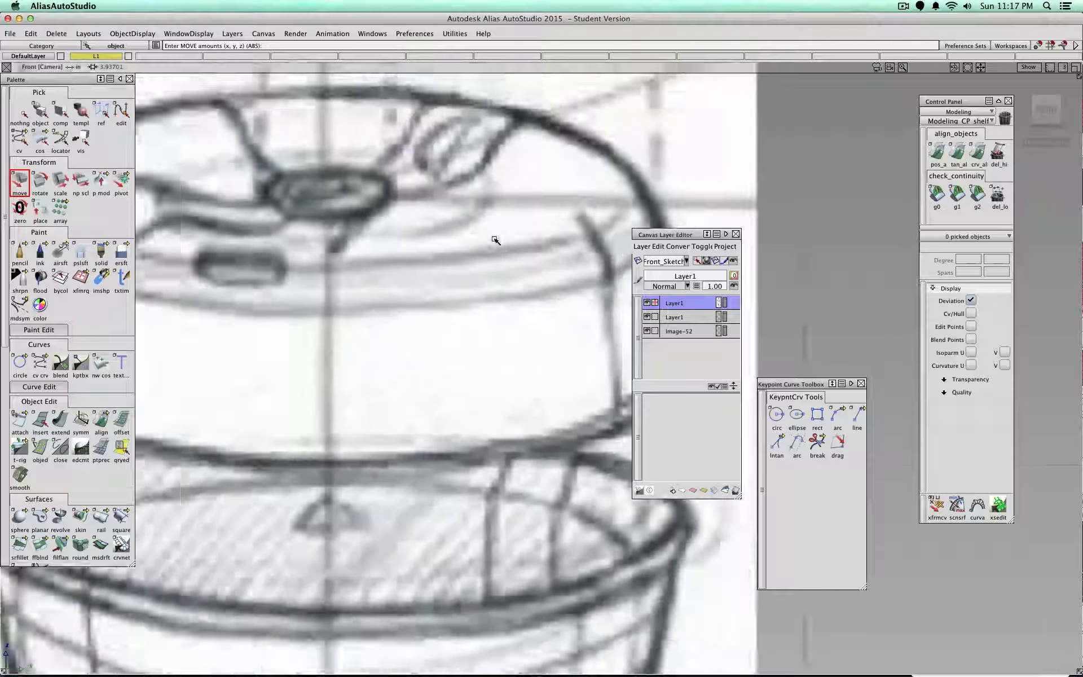
pyautogui.scroll(-10, 495, 241)
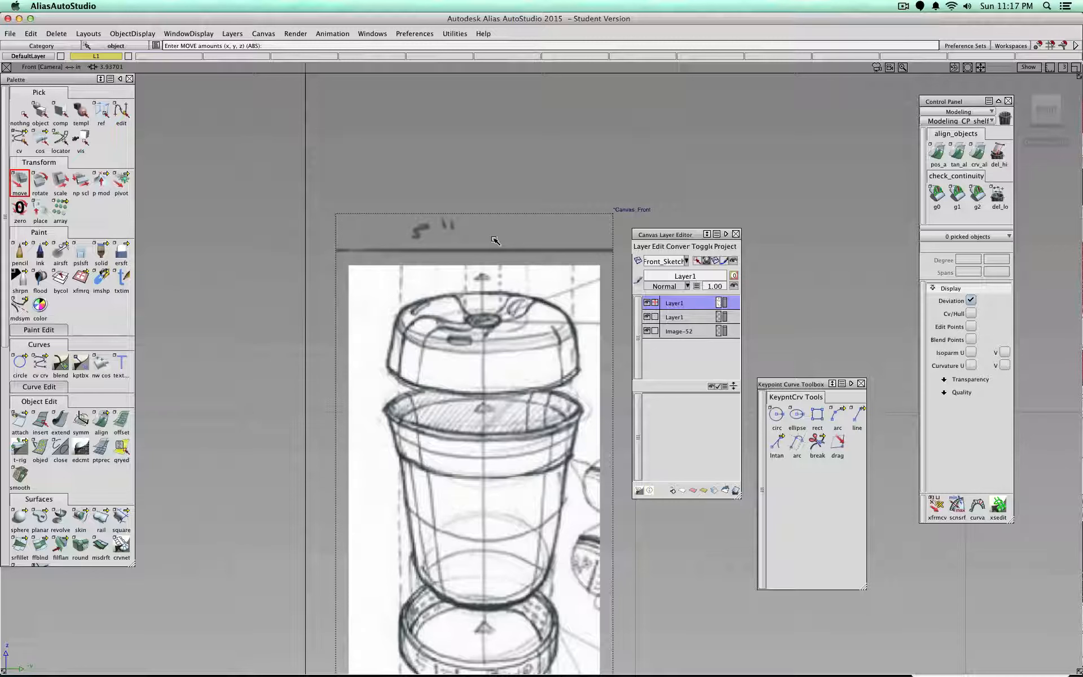
pyautogui.scroll(-4, 495, 240)
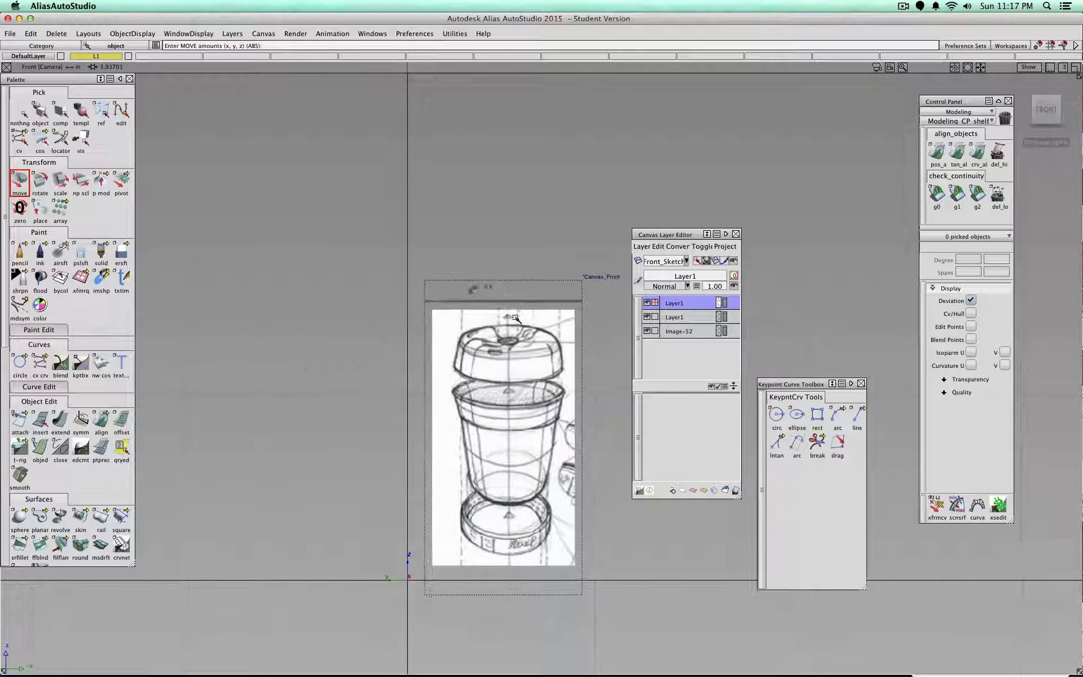
pyautogui.keyDown('alt'); pyautogui.keyDown('shift'); pyautogui.moveTo(515, 318); pyautogui.dragTo(472, 269, button='middle'); pyautogui.keyUp('shift'); pyautogui.keyUp('alt')
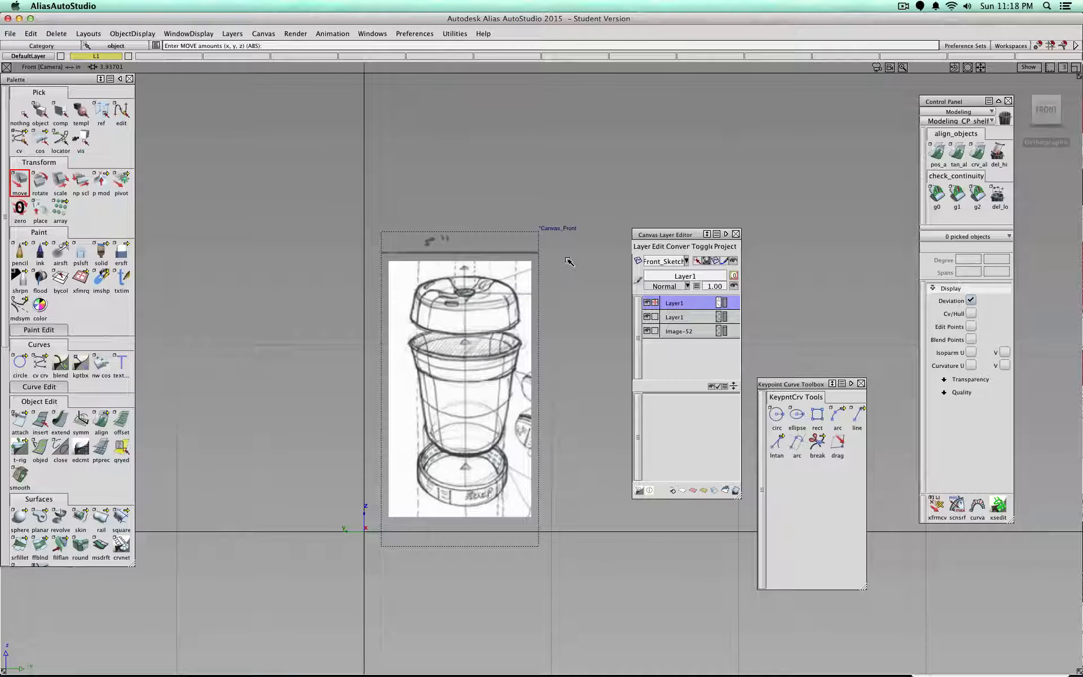
pyautogui.keyDown('alt'); pyautogui.keyDown('shift'); pyautogui.moveTo(570, 254); pyautogui.dragTo(575, 290, button='right'); pyautogui.keyUp('shift'); pyautogui.keyUp('alt')
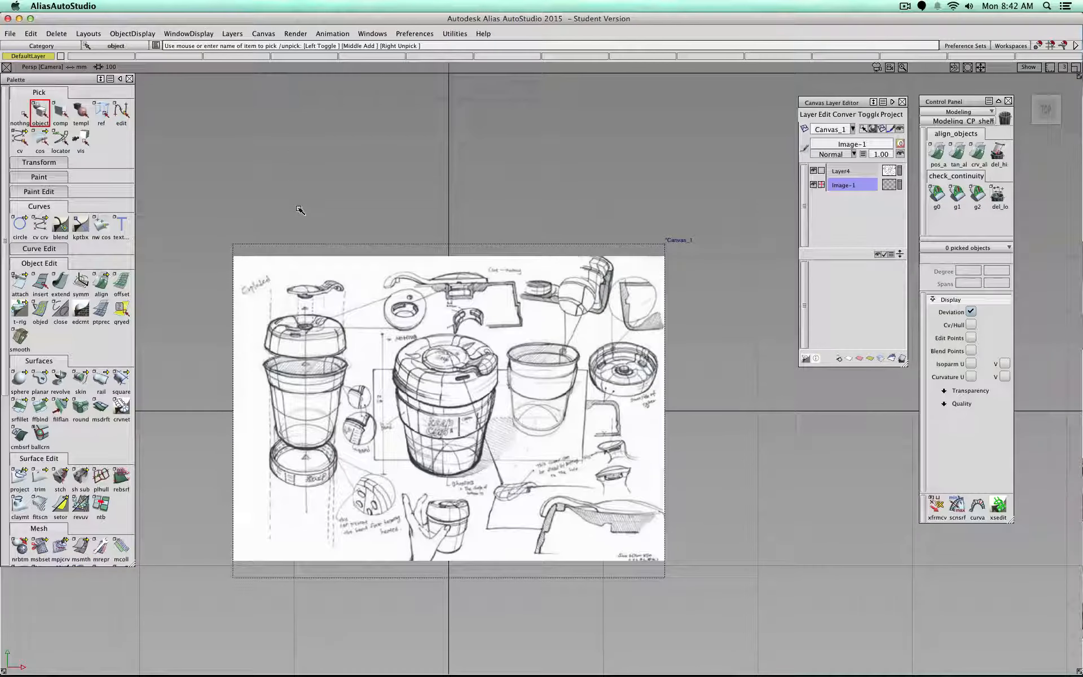
# Crop the full sketch-sheet canvas with Resize Canvas to a tight frame around the large assembled cup in the middle.
pyautogui.click(299, 247)
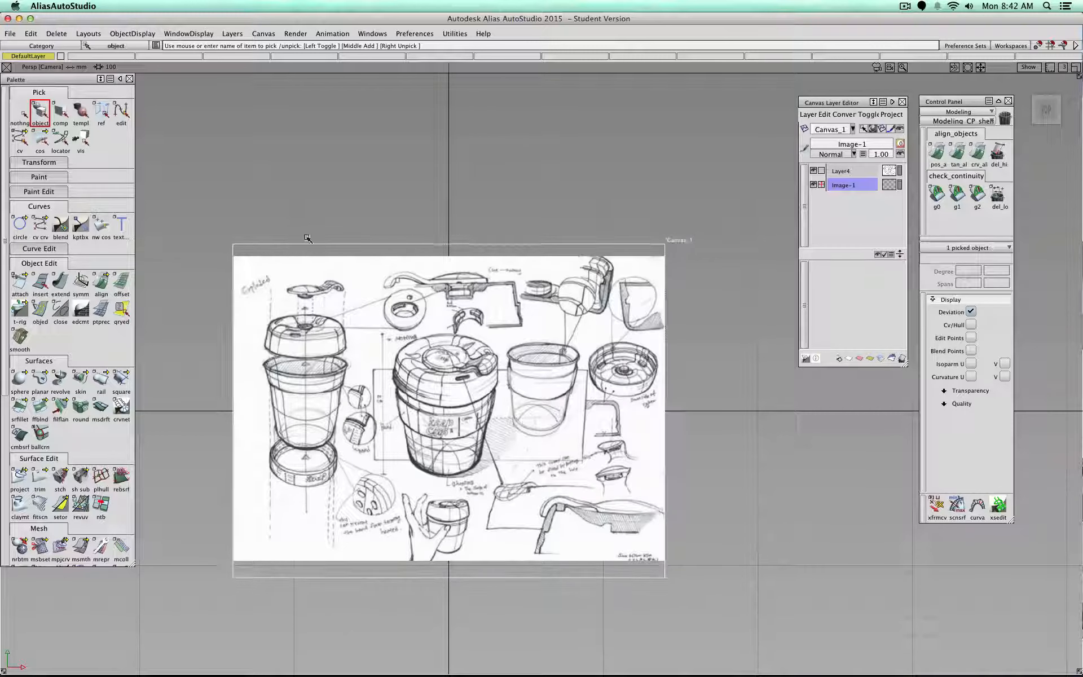
pyautogui.click(263, 33)
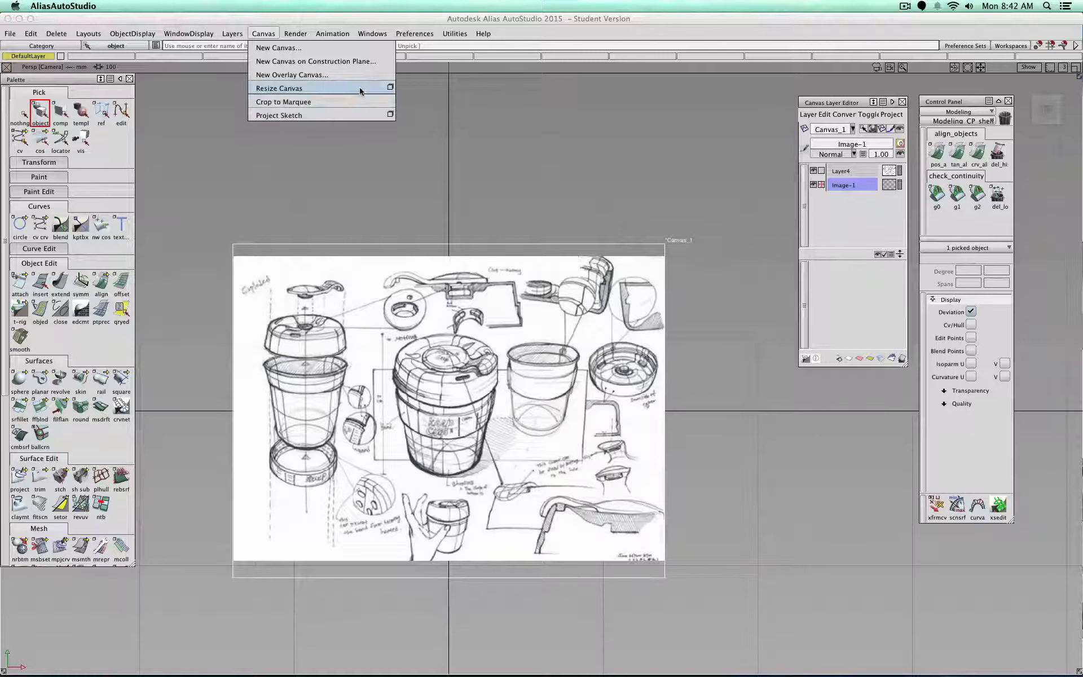
pyautogui.click(284, 89)
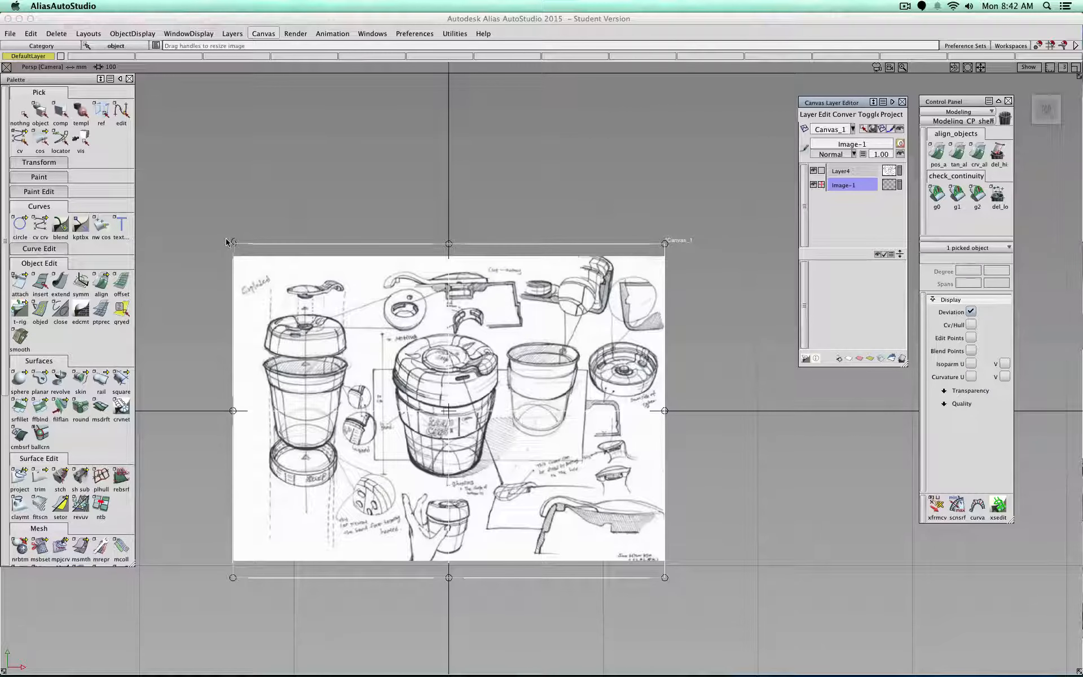
pyautogui.click(664, 246)
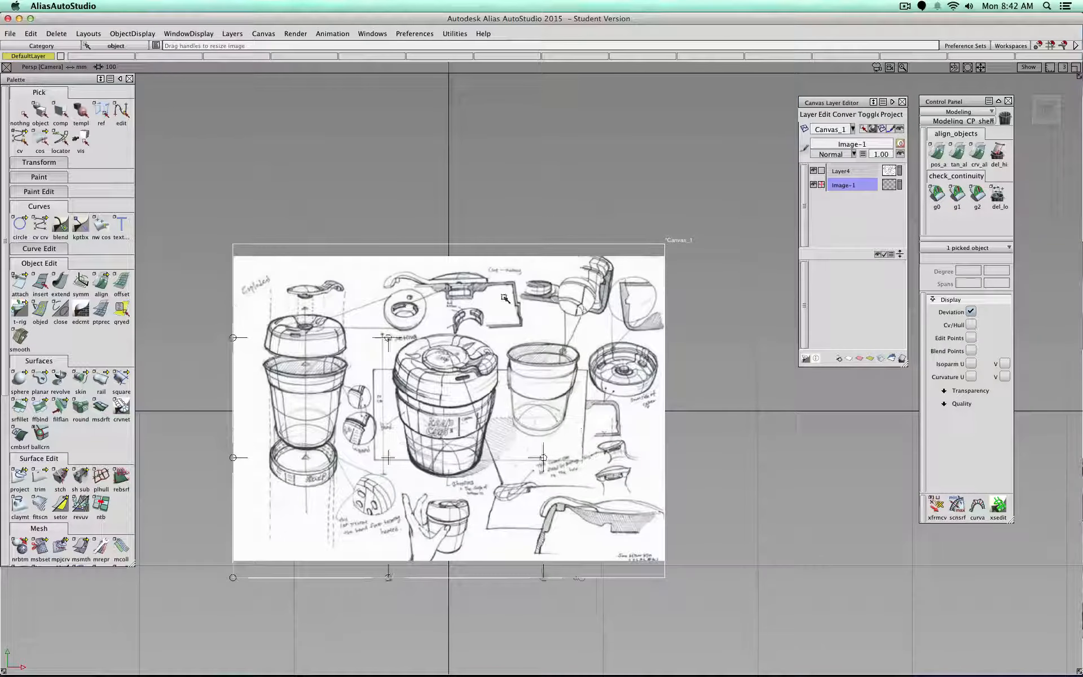
pyautogui.moveTo(502, 280); pyautogui.dragTo(520, 257)
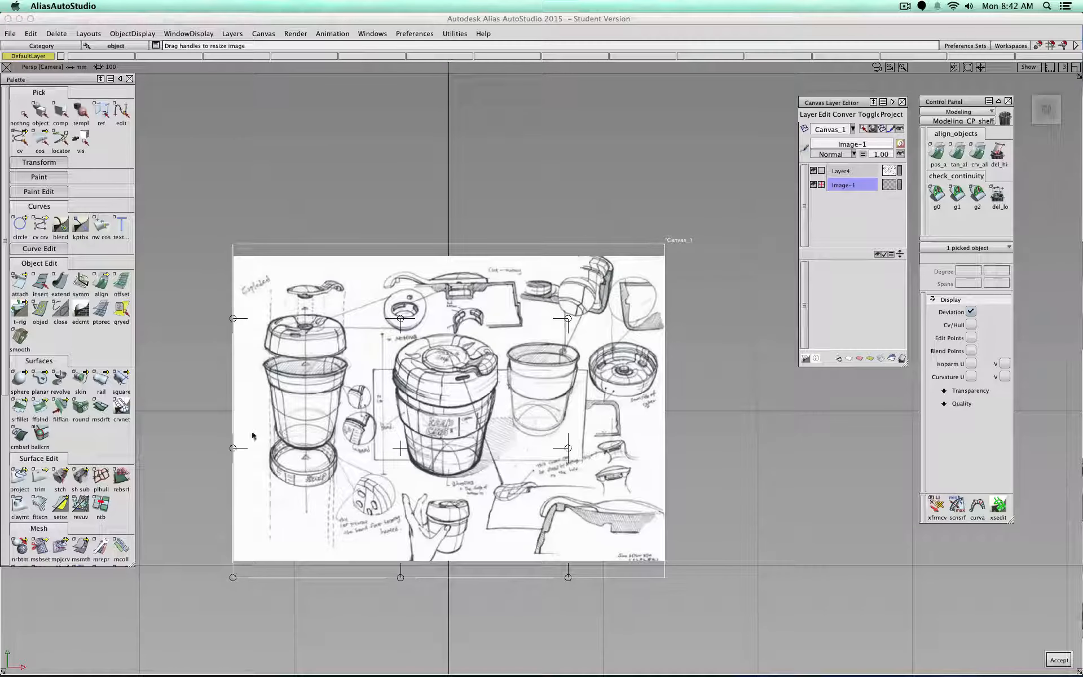
pyautogui.moveTo(233, 449); pyautogui.dragTo(379, 428)
pyautogui.moveTo(474, 579); pyautogui.dragTo(474, 483)
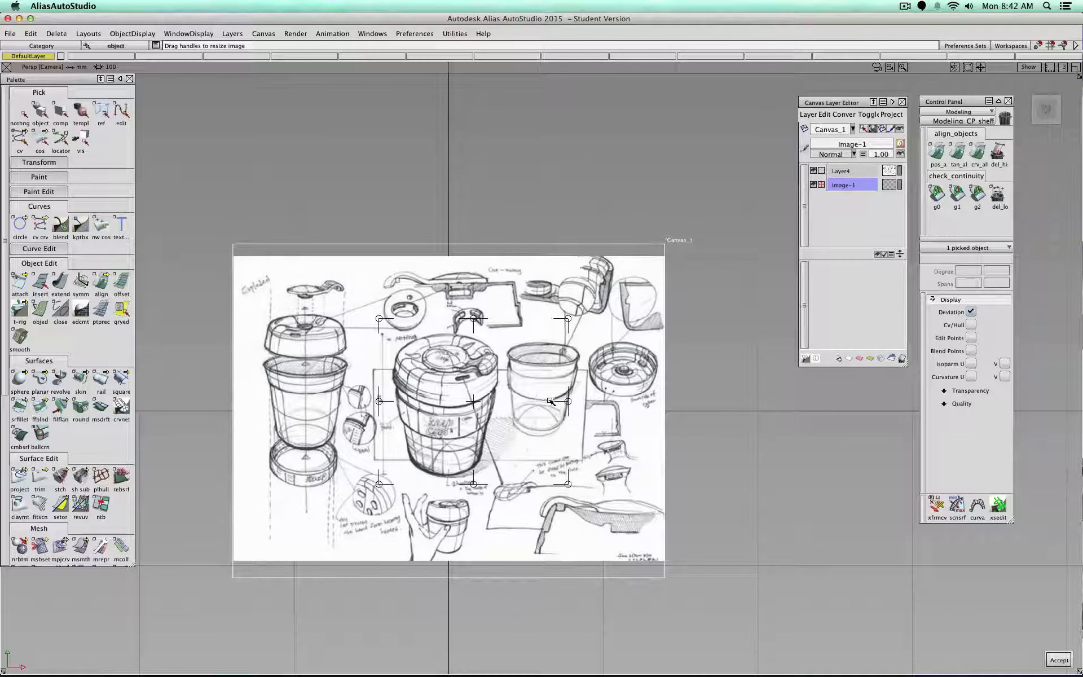
pyautogui.moveTo(566, 403); pyautogui.dragTo(503, 399)
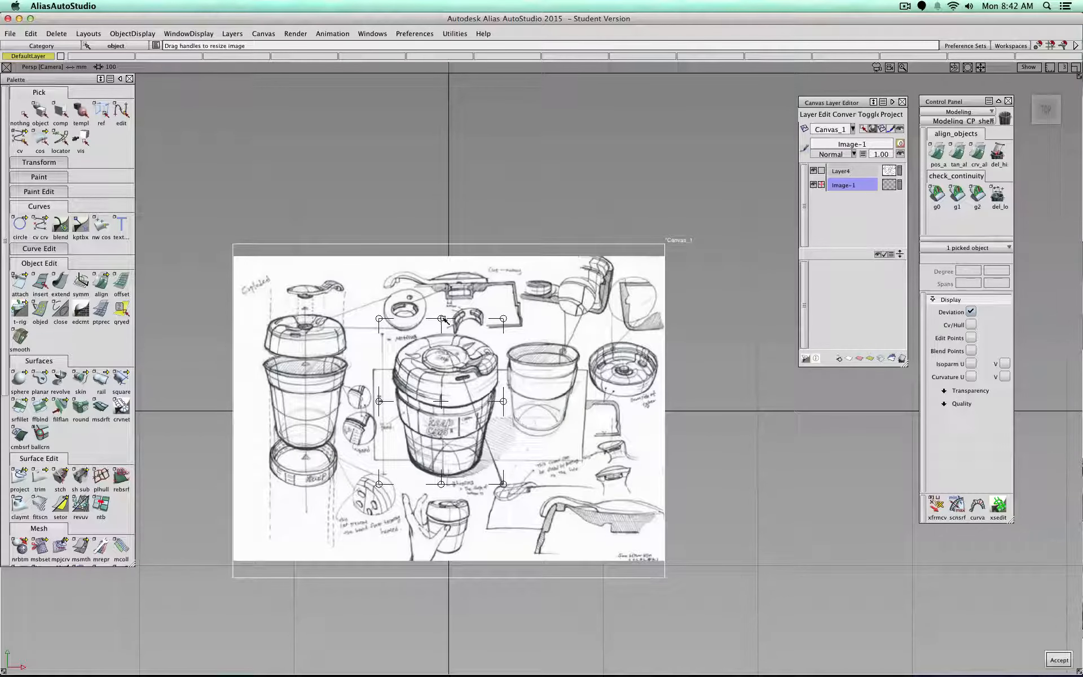
pyautogui.moveTo(444, 319); pyautogui.dragTo(441, 329)
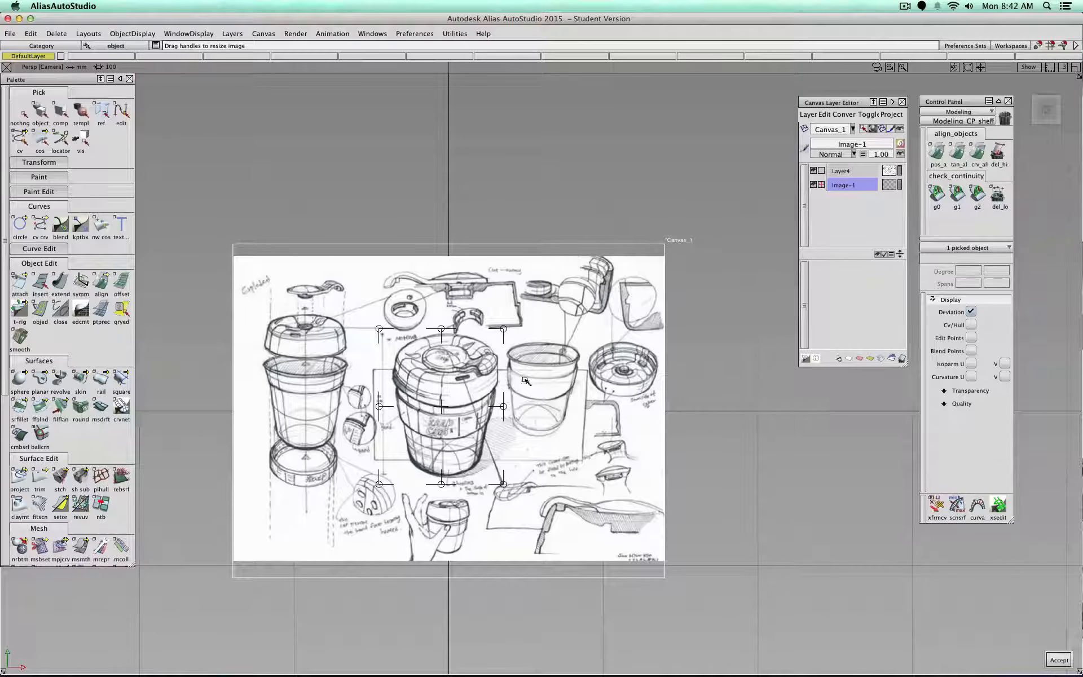
pyautogui.click(1059, 660)
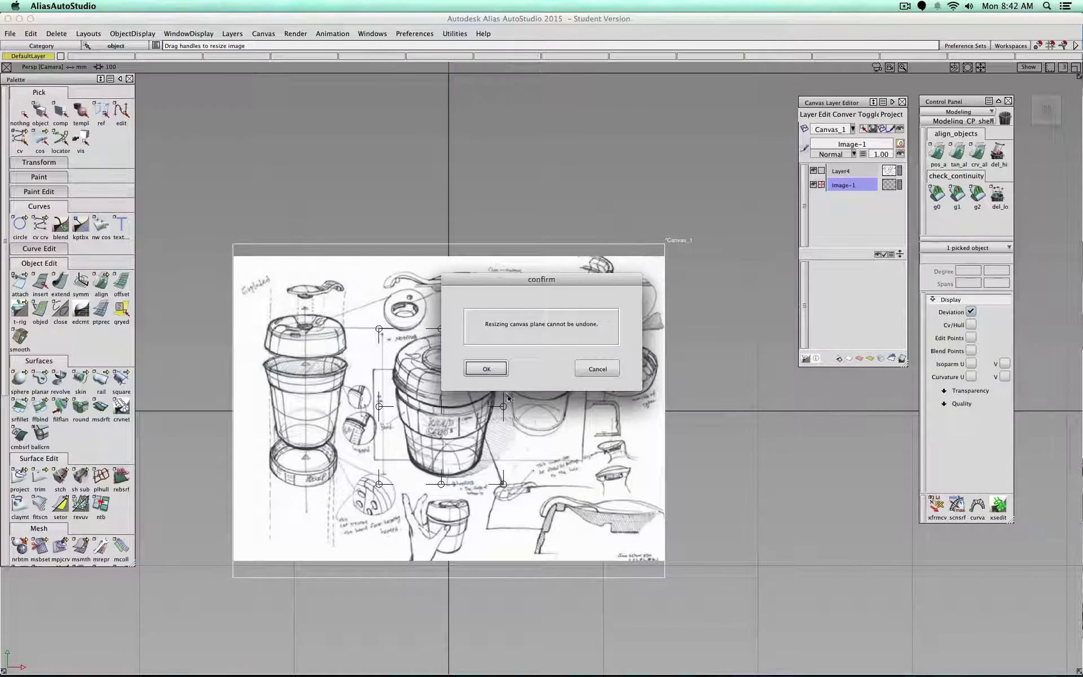
pyautogui.click(477, 367)
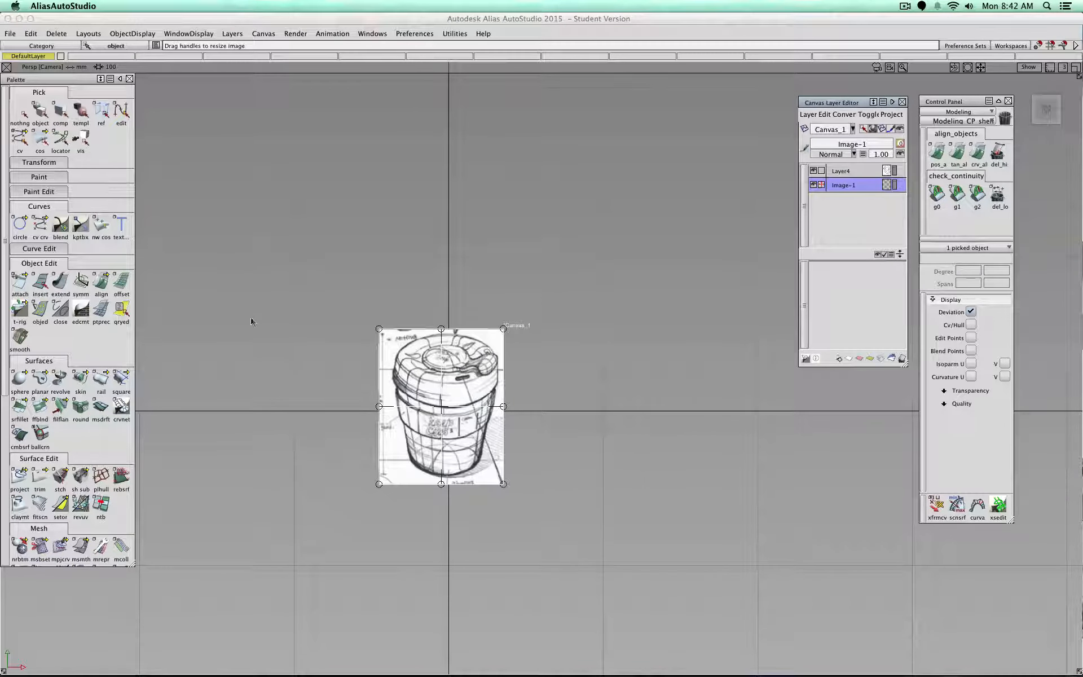